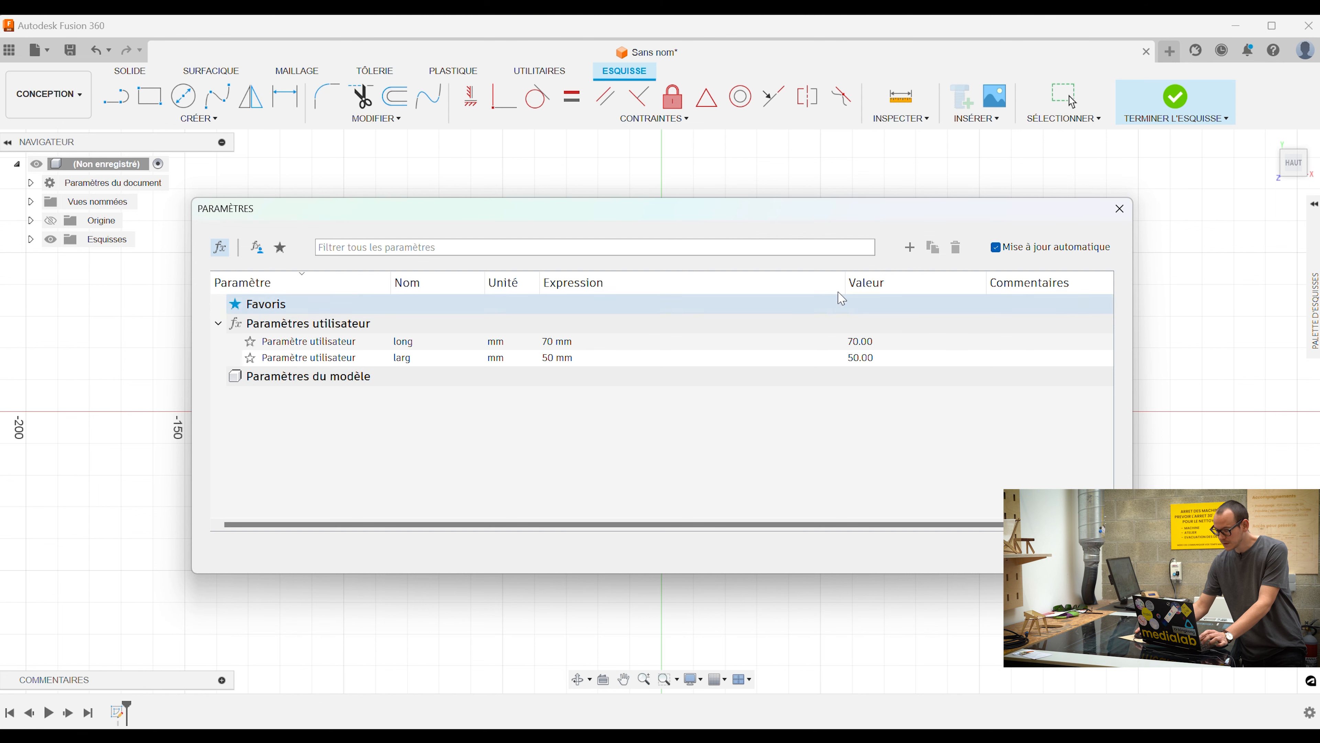
Add a user parameter named largmort in mm with the expression long/3, and close the parameters dialog.
click(910, 247)
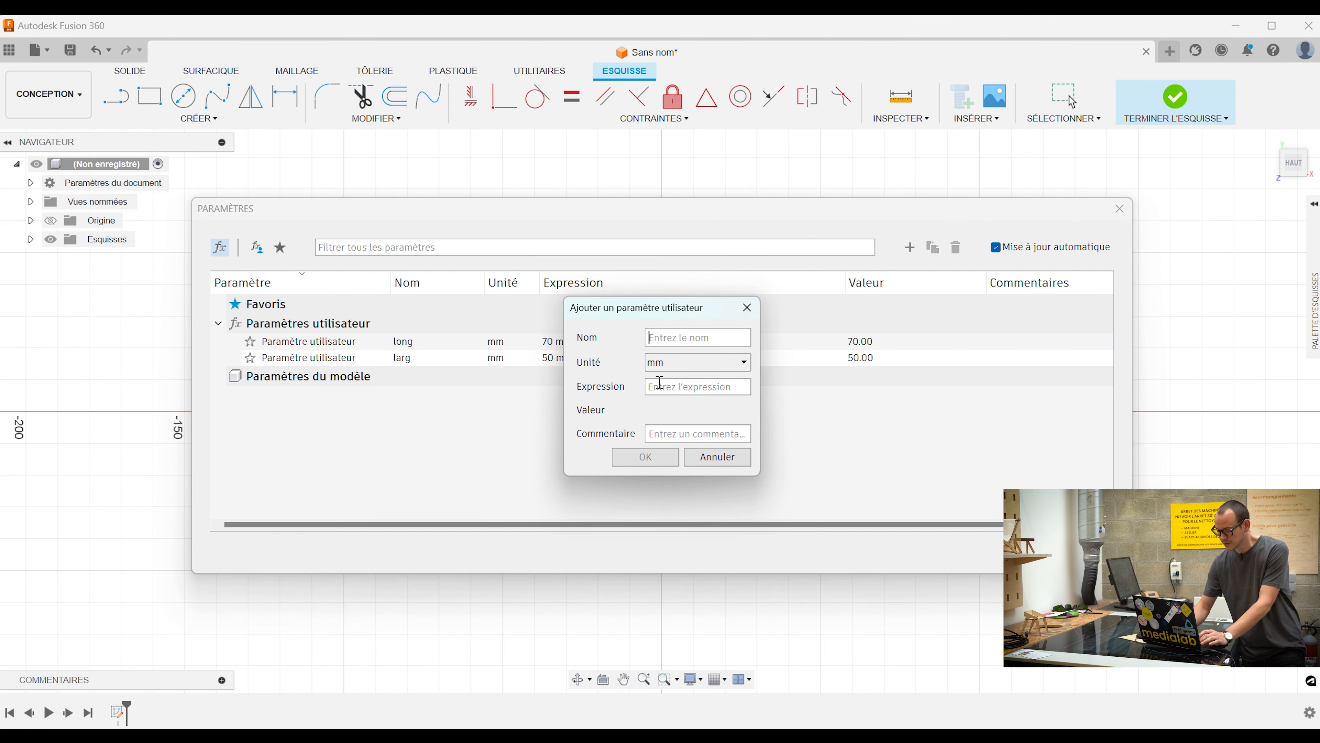
text(largmort)
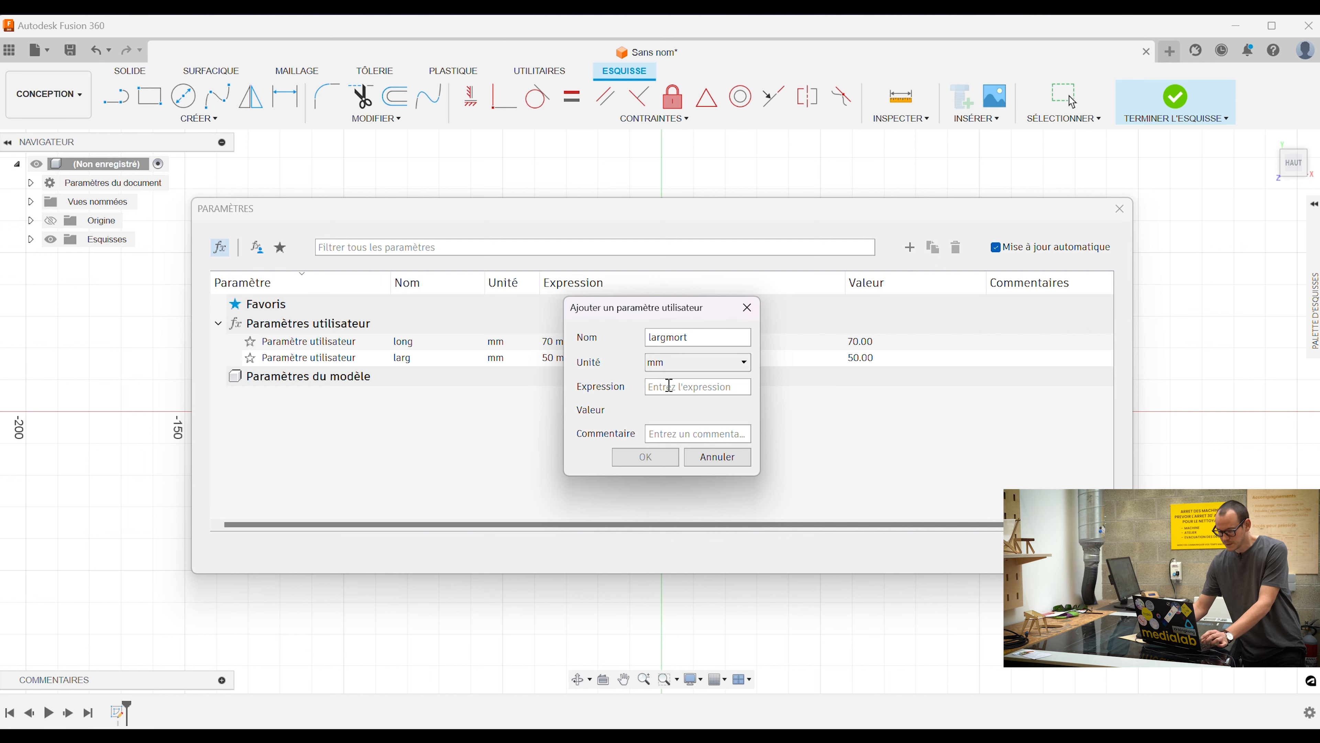
click(669, 385)
text(long)
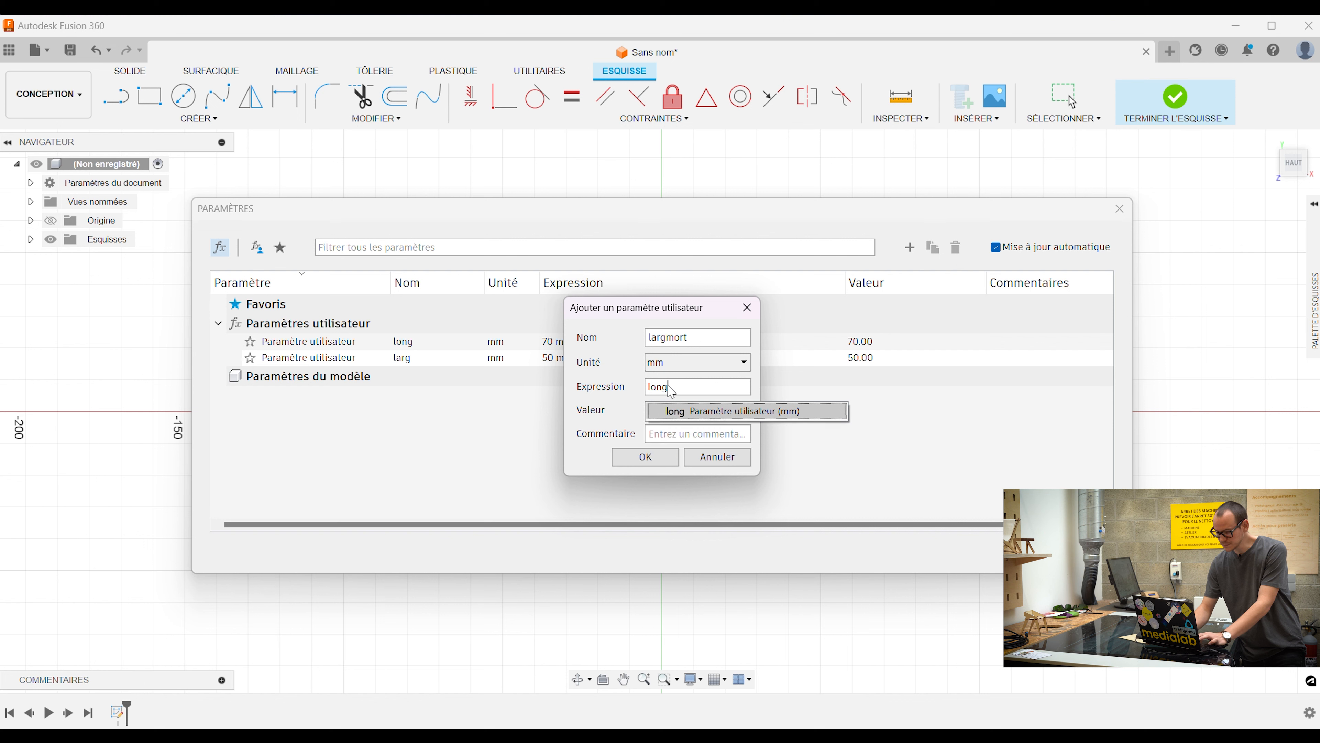
text(/3)
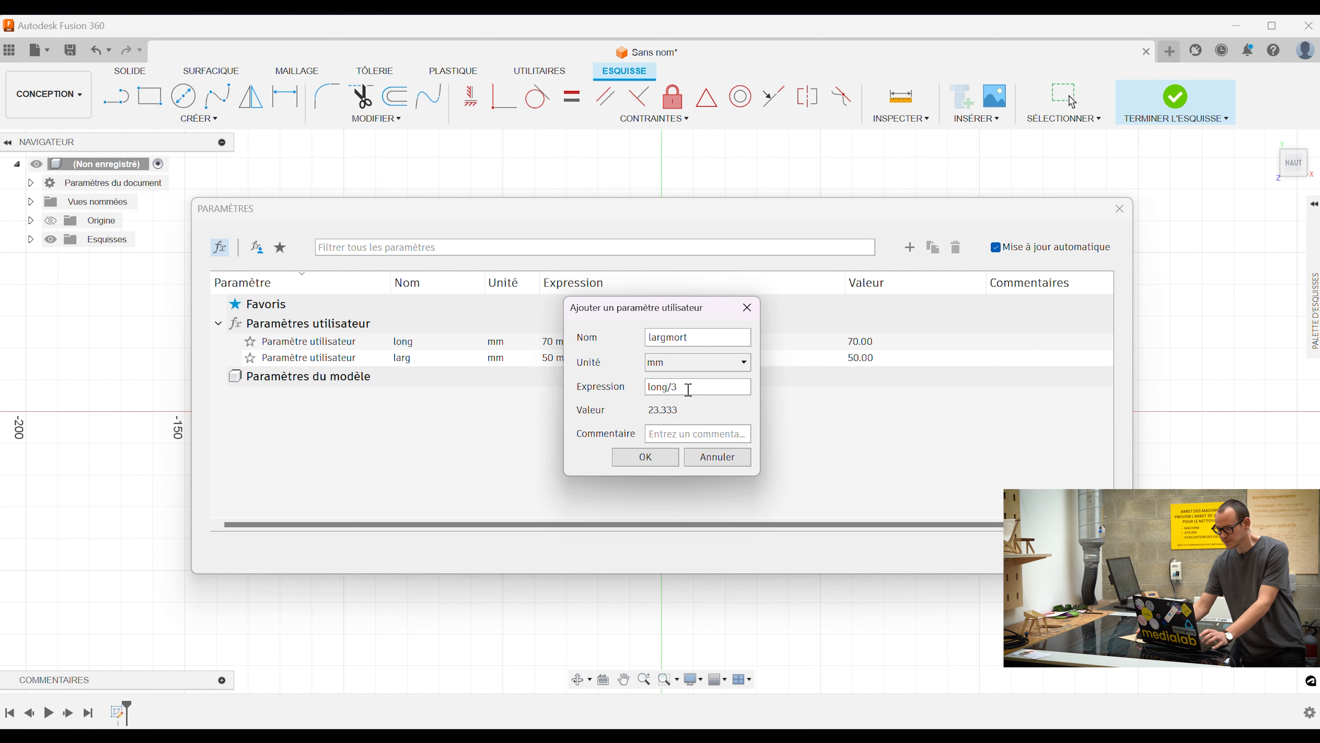
click(645, 457)
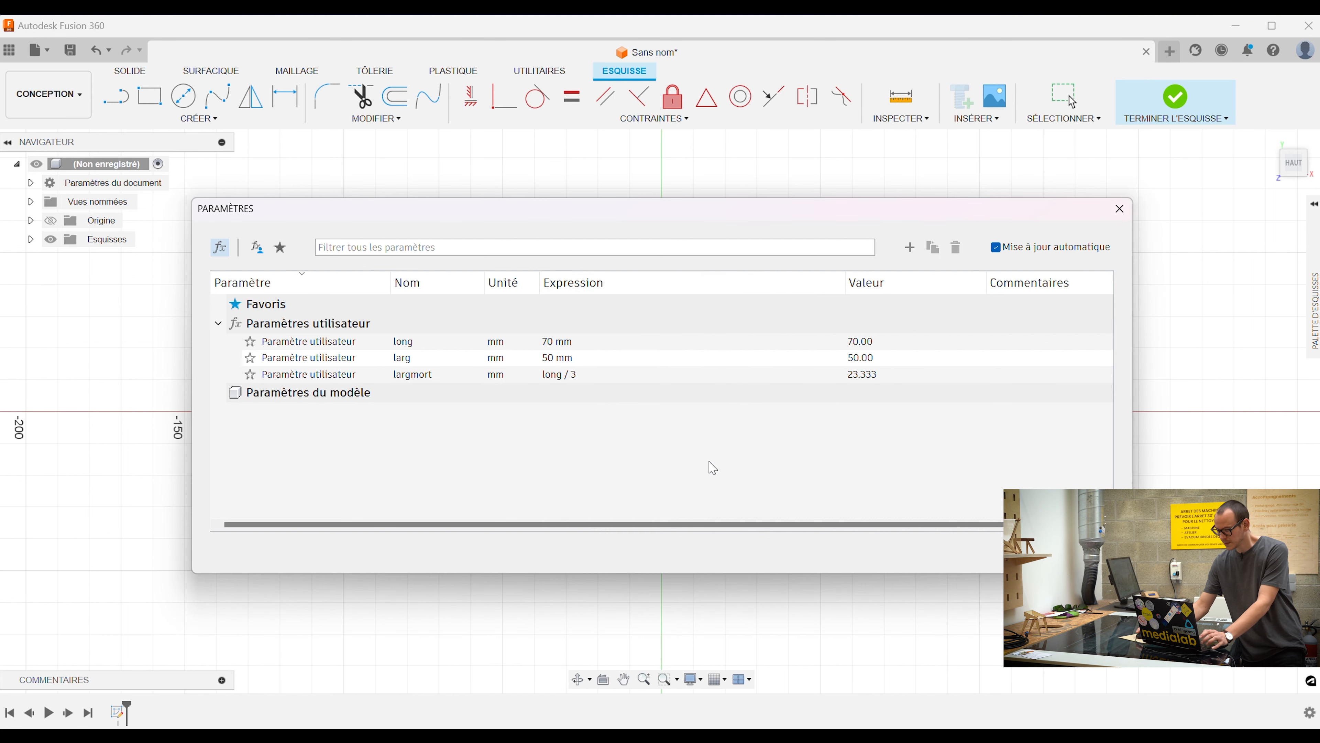
key(Escape)
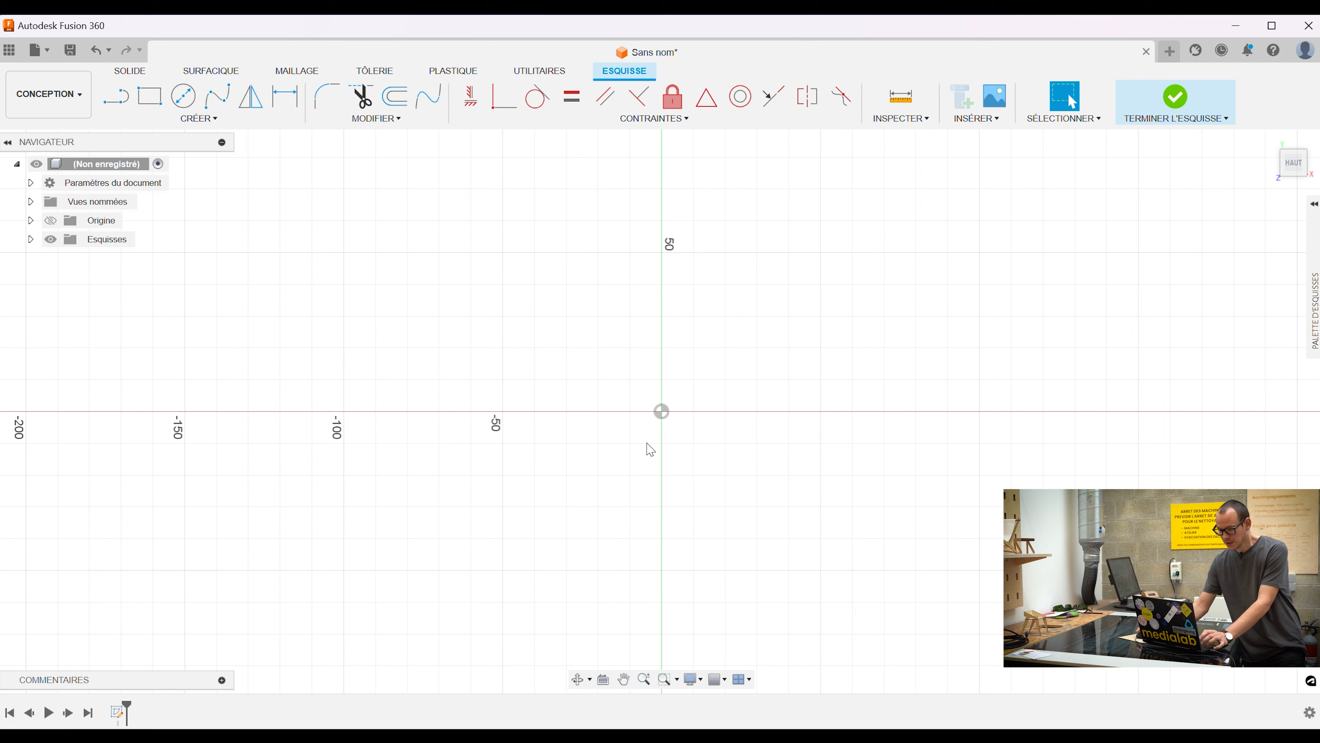
Sketch a rectangle from the origin, setting its horizontal dimension to larg and its vertical dimension to long.
click(149, 96)
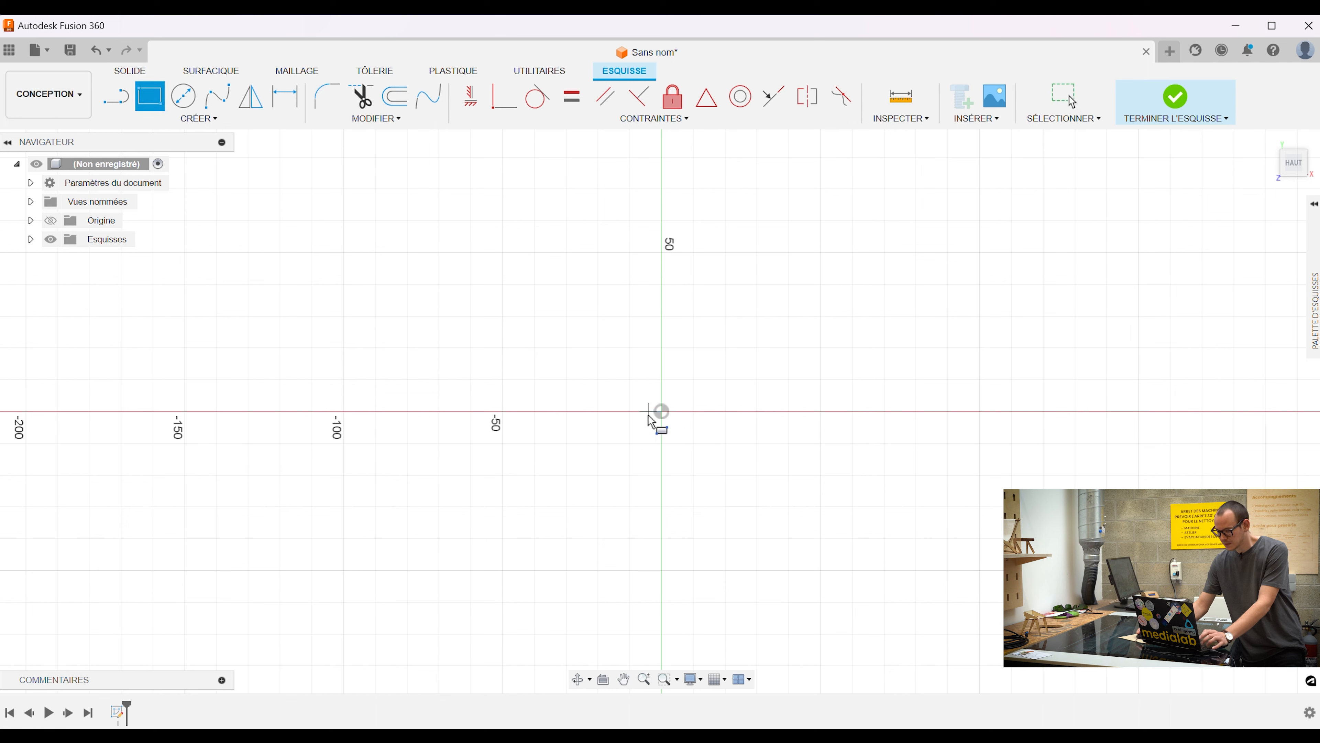
click(663, 414)
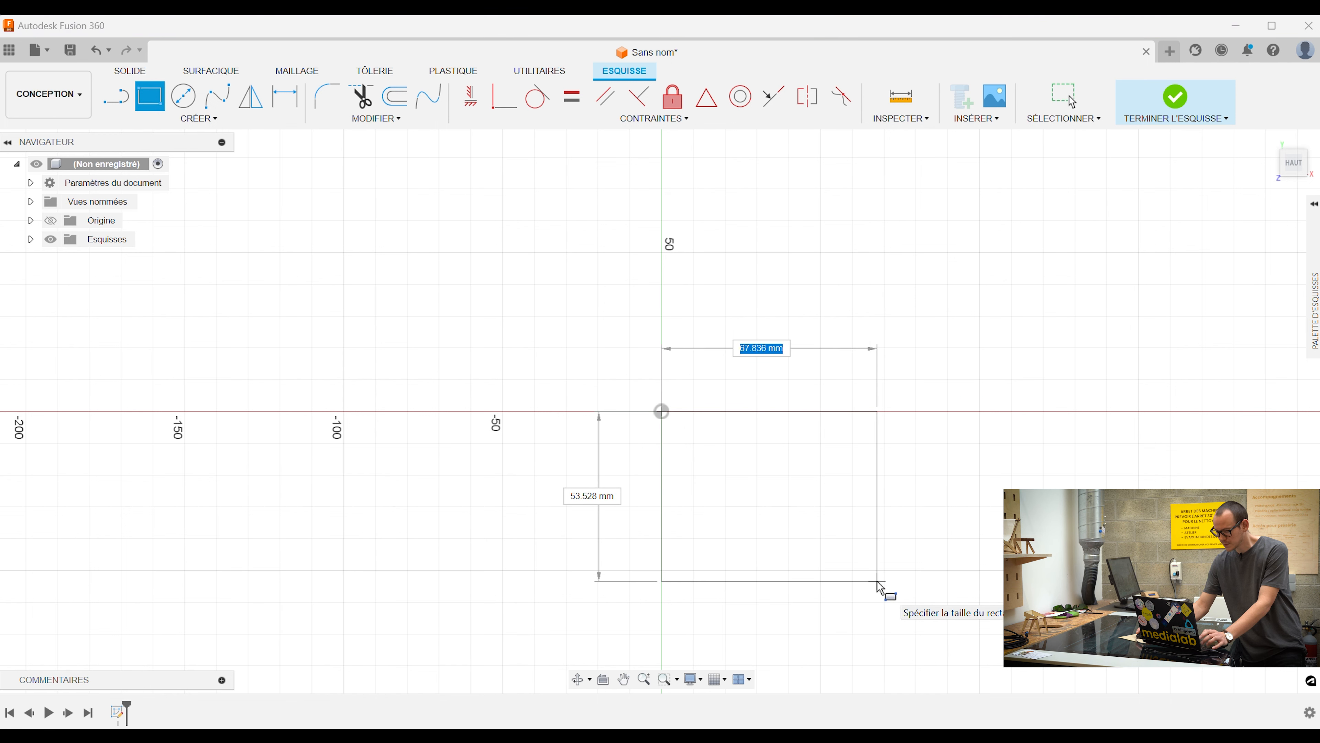
text(lar)
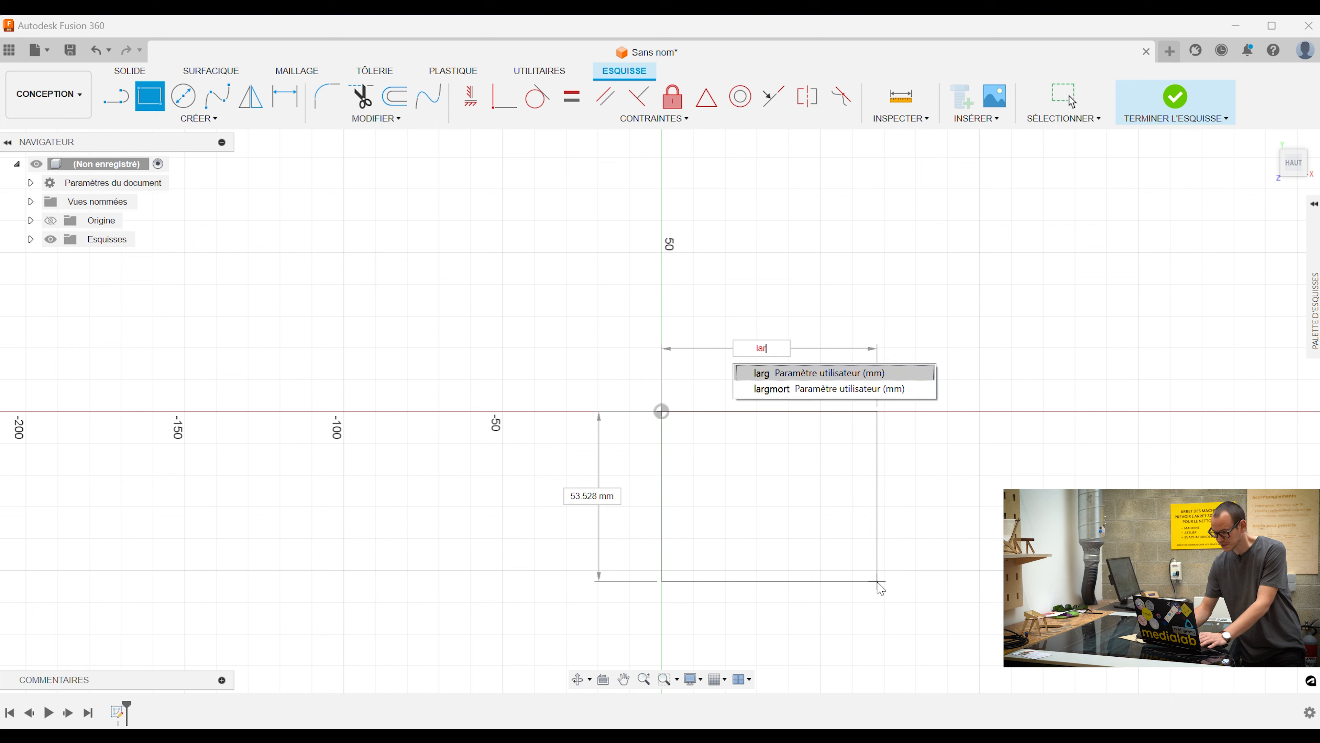
key(Tab)
key(Tab)
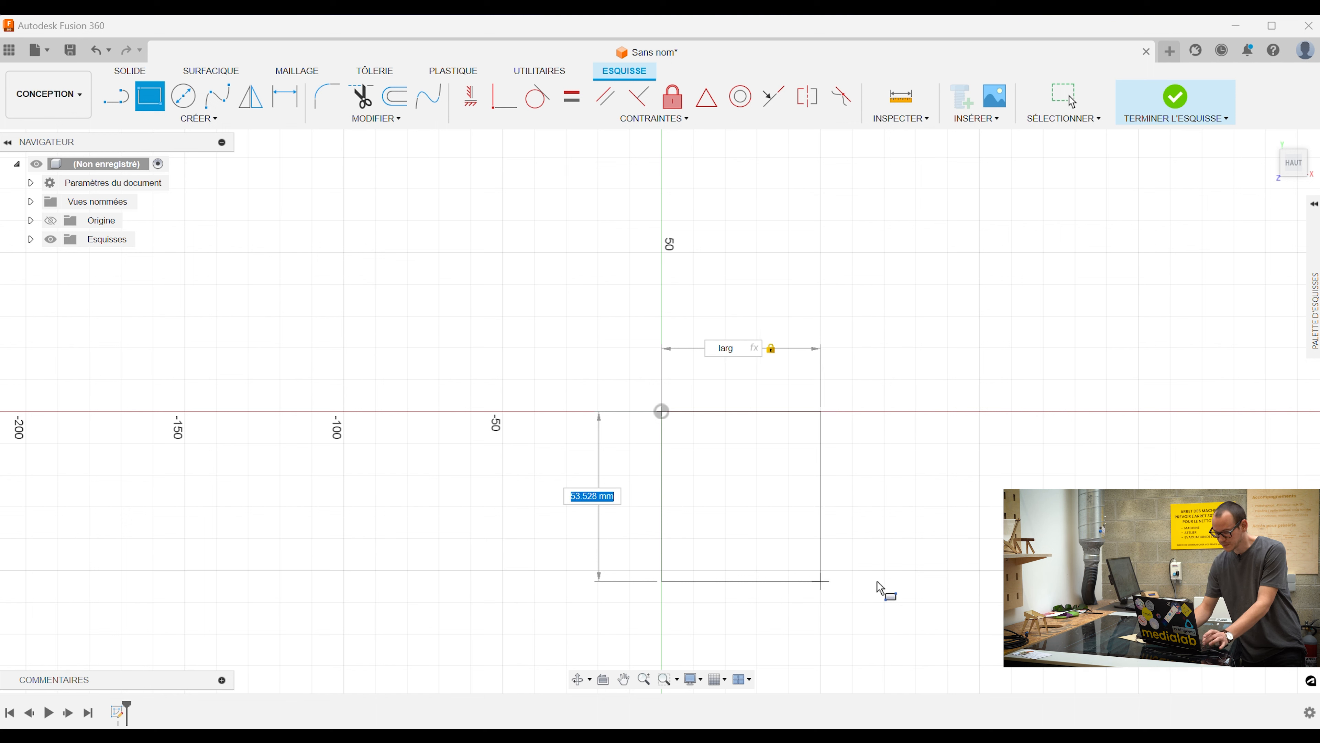
text(lon)
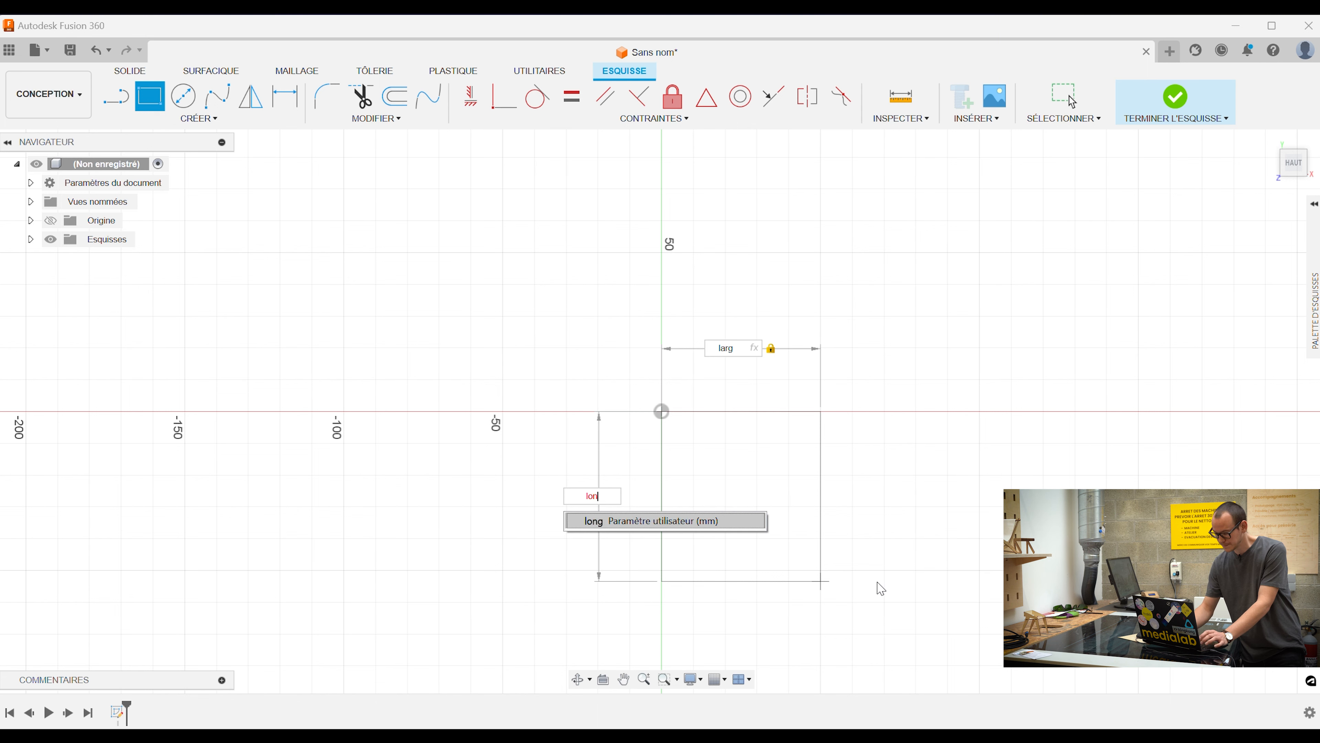
key(Tab)
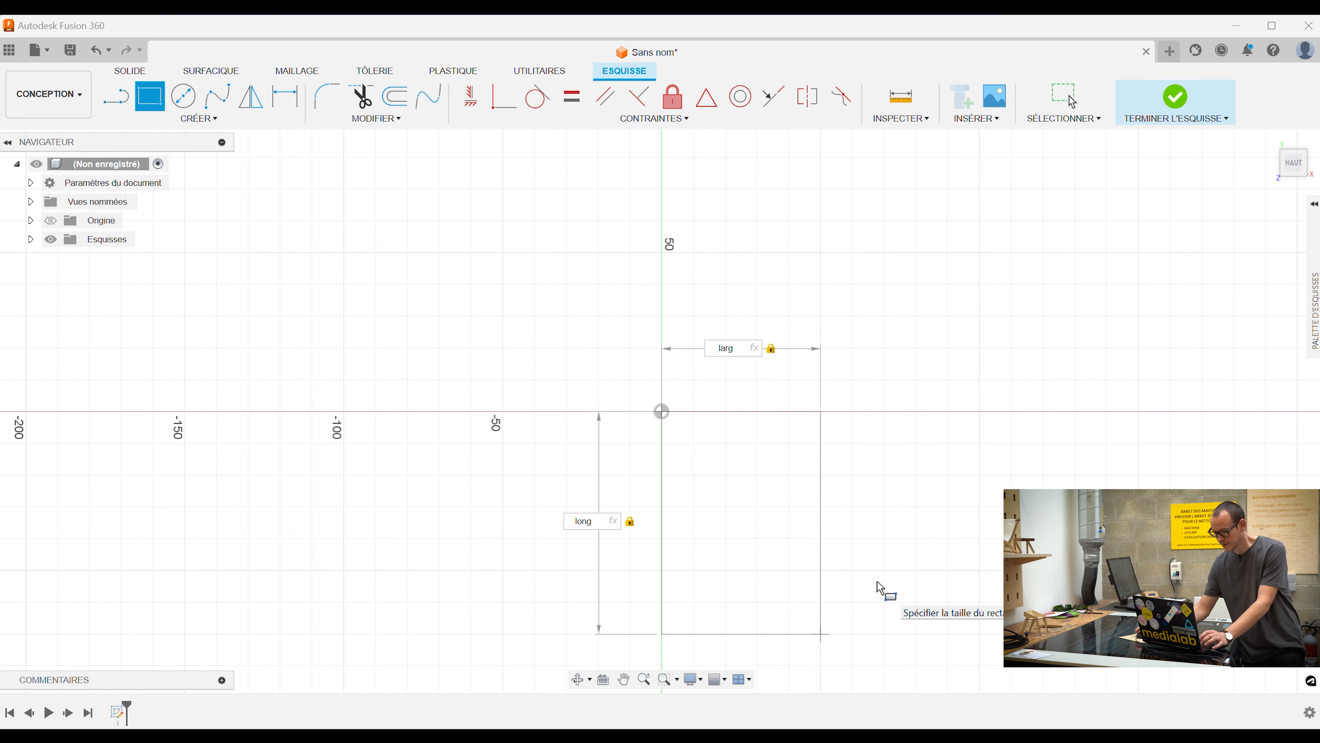
middle_drag(878, 543, 816, 368)
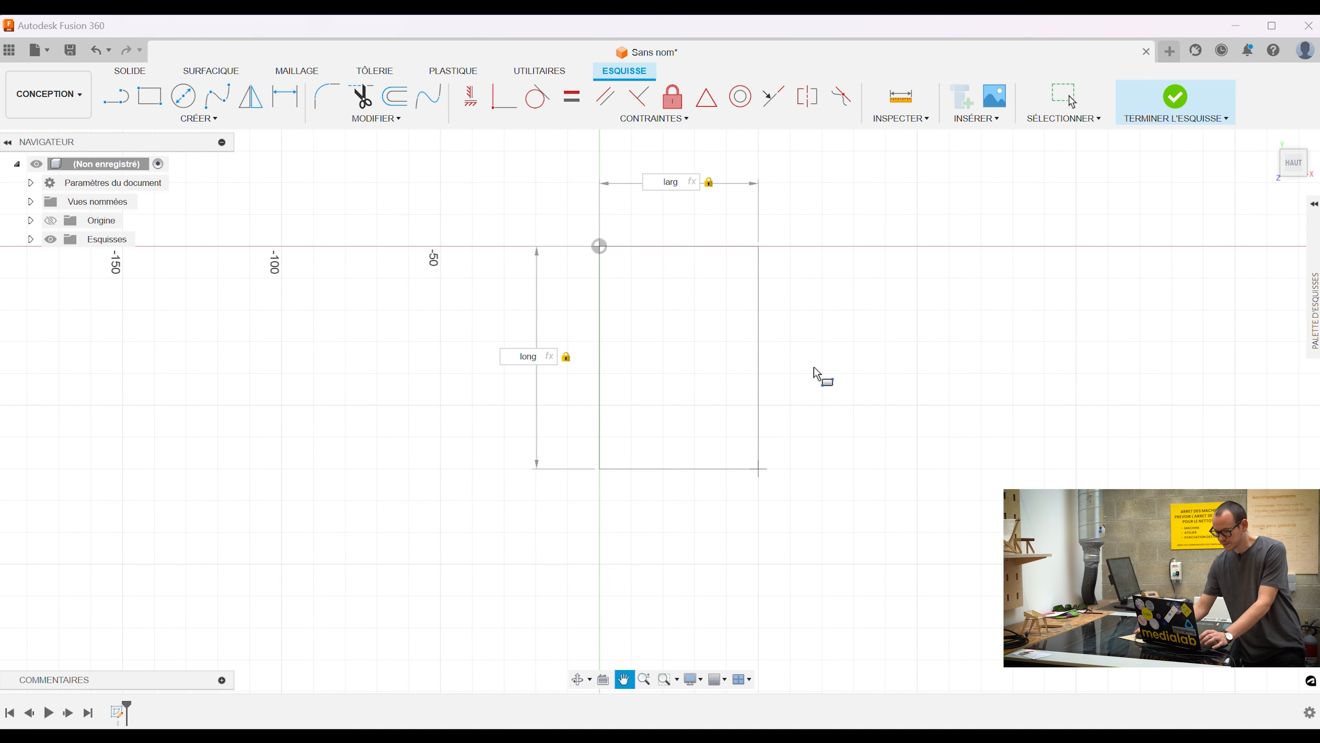
key(Return)
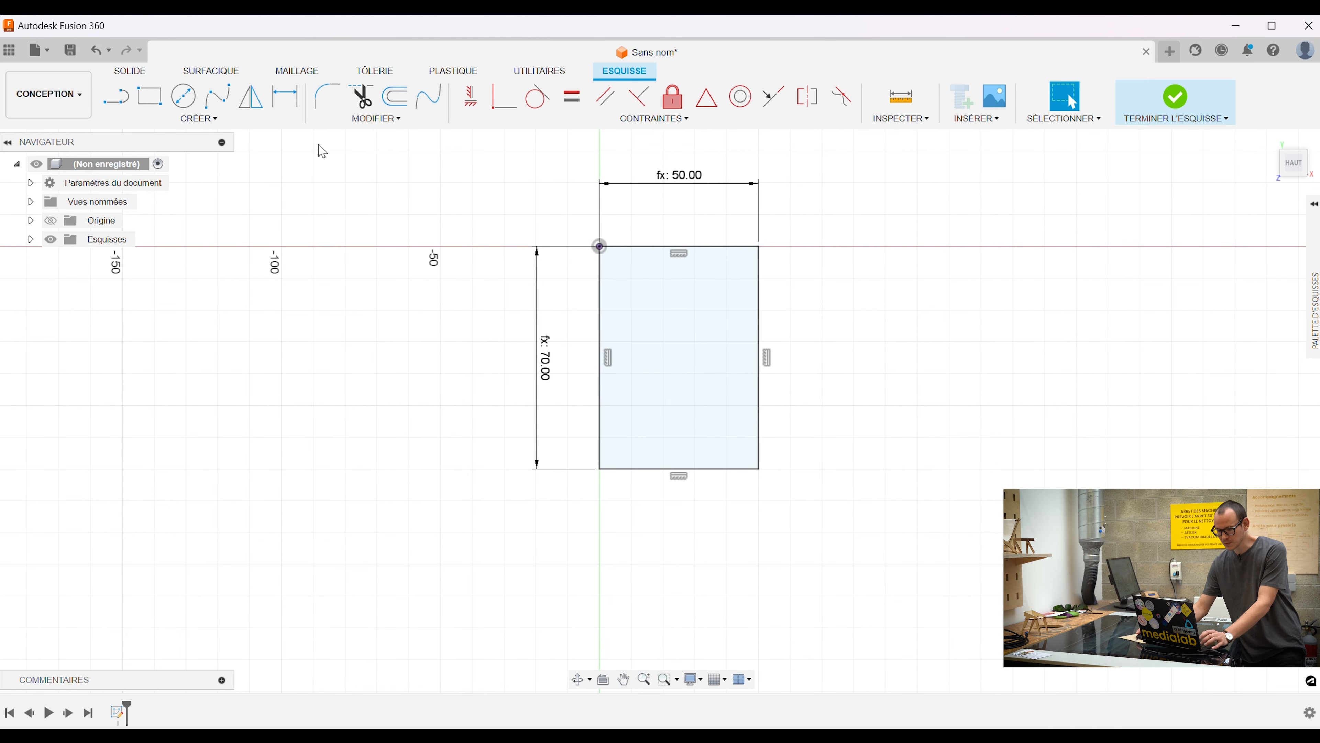
Sketch a second rectangle across the middle of the first, starting on its left edge, larg wide and largmort high.
click(149, 96)
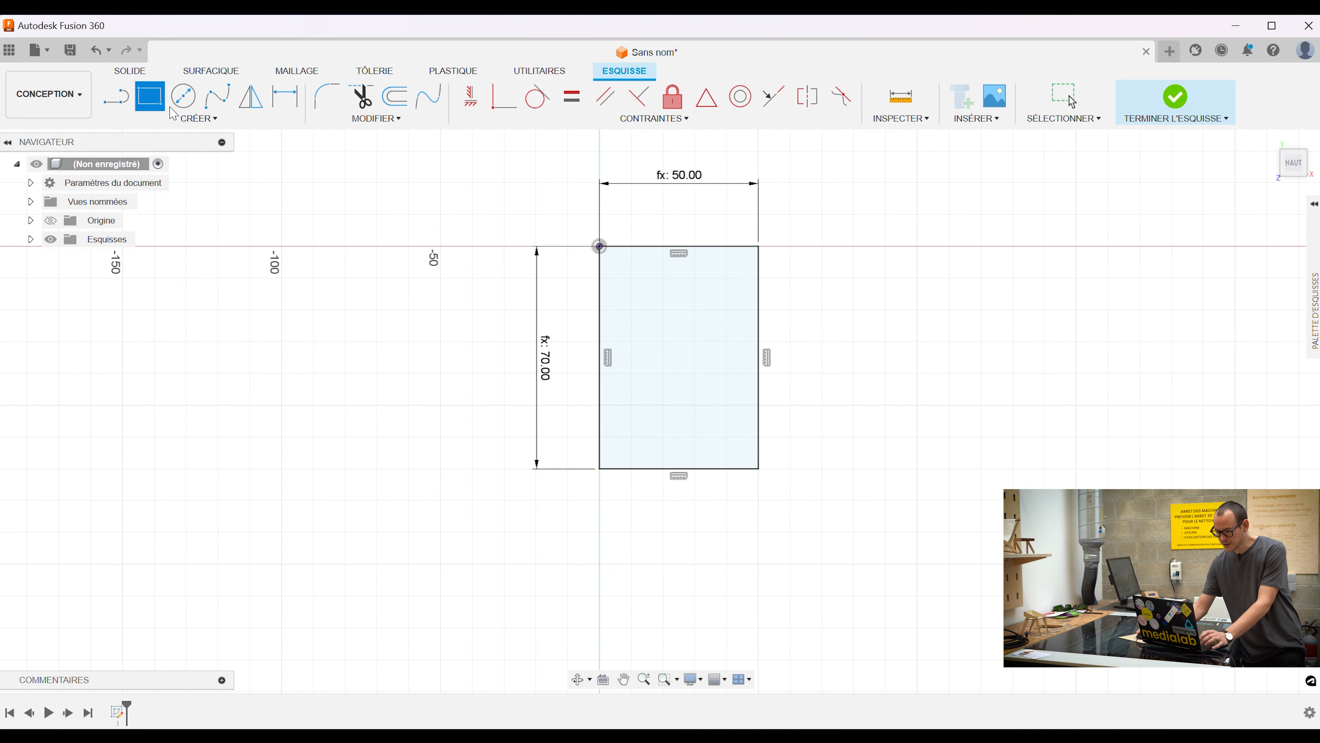
click(600, 312)
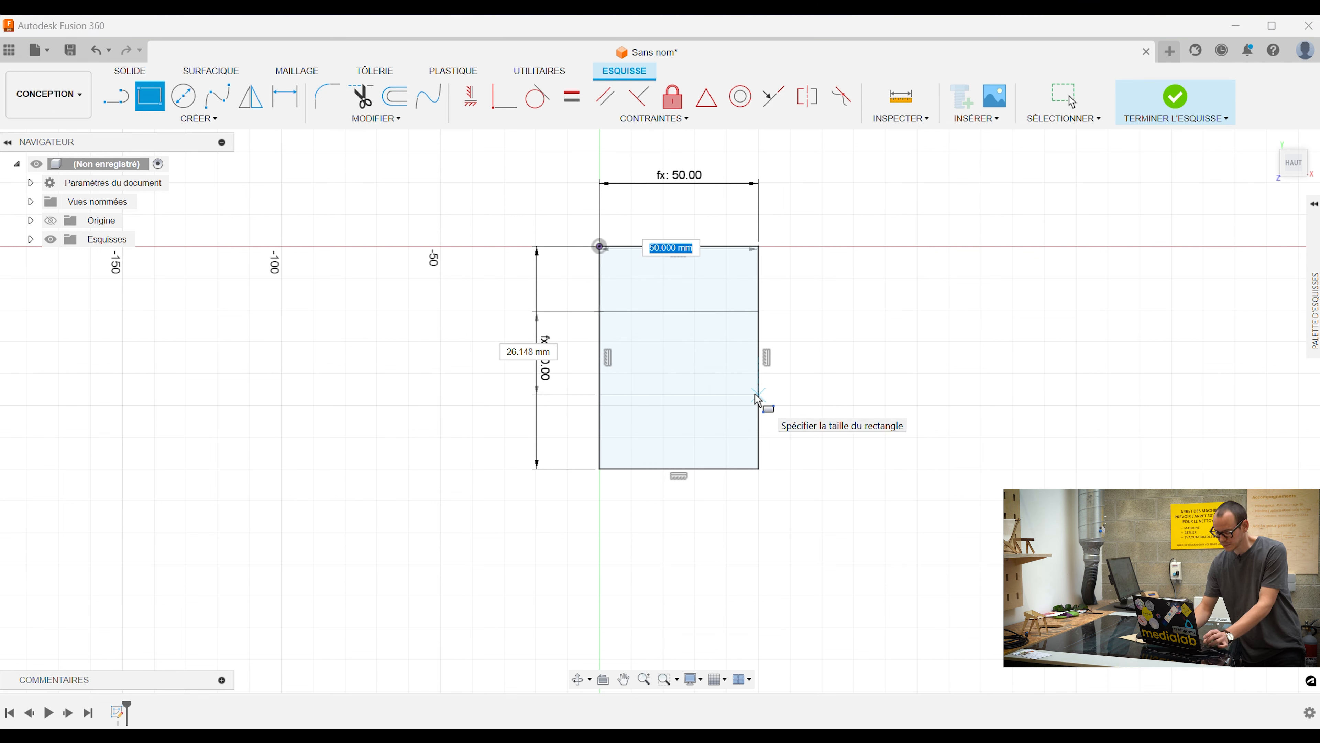
text(l)
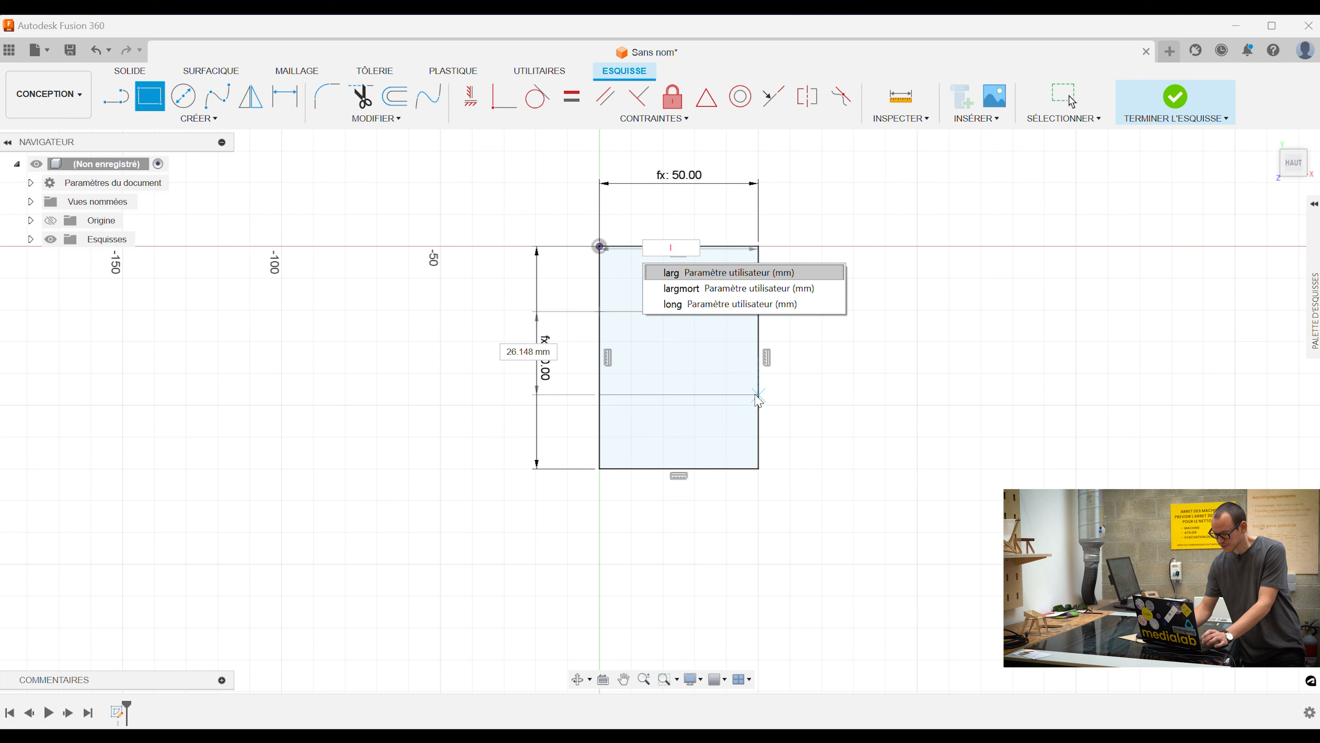
key(Tab)
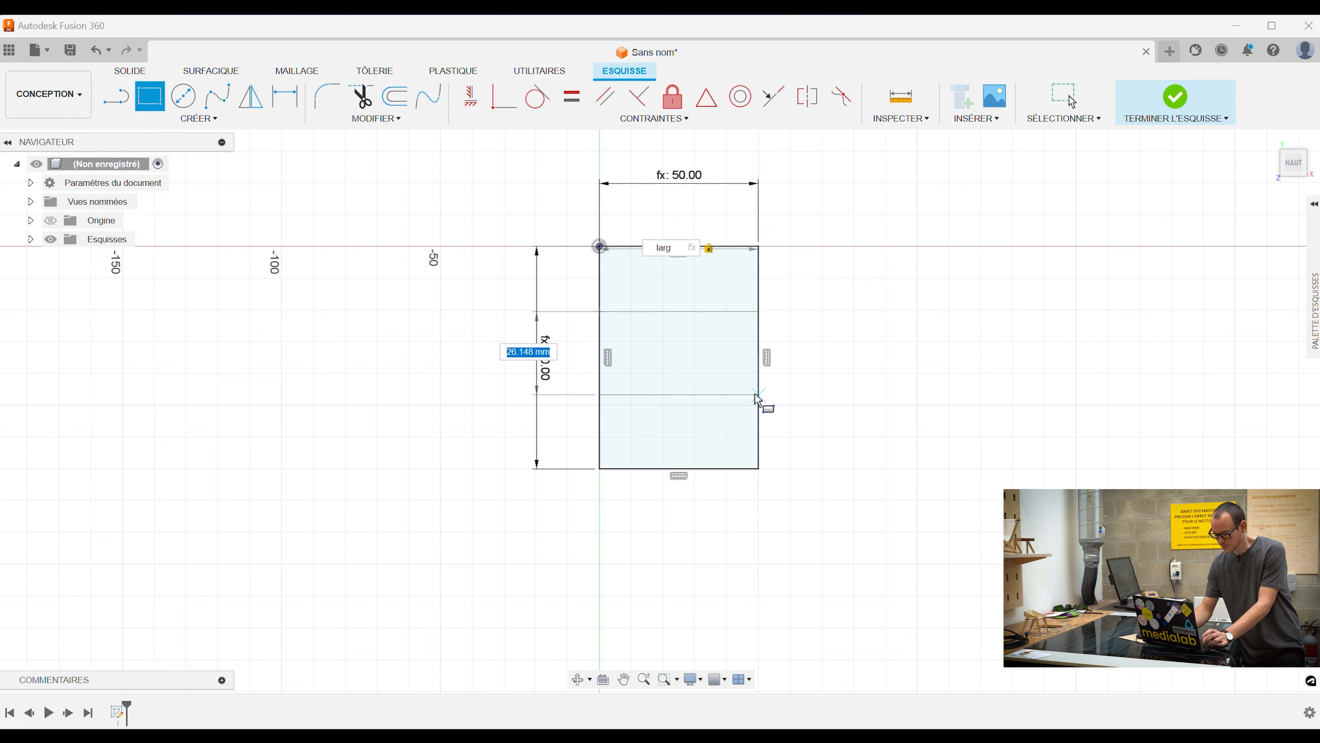
text(l)
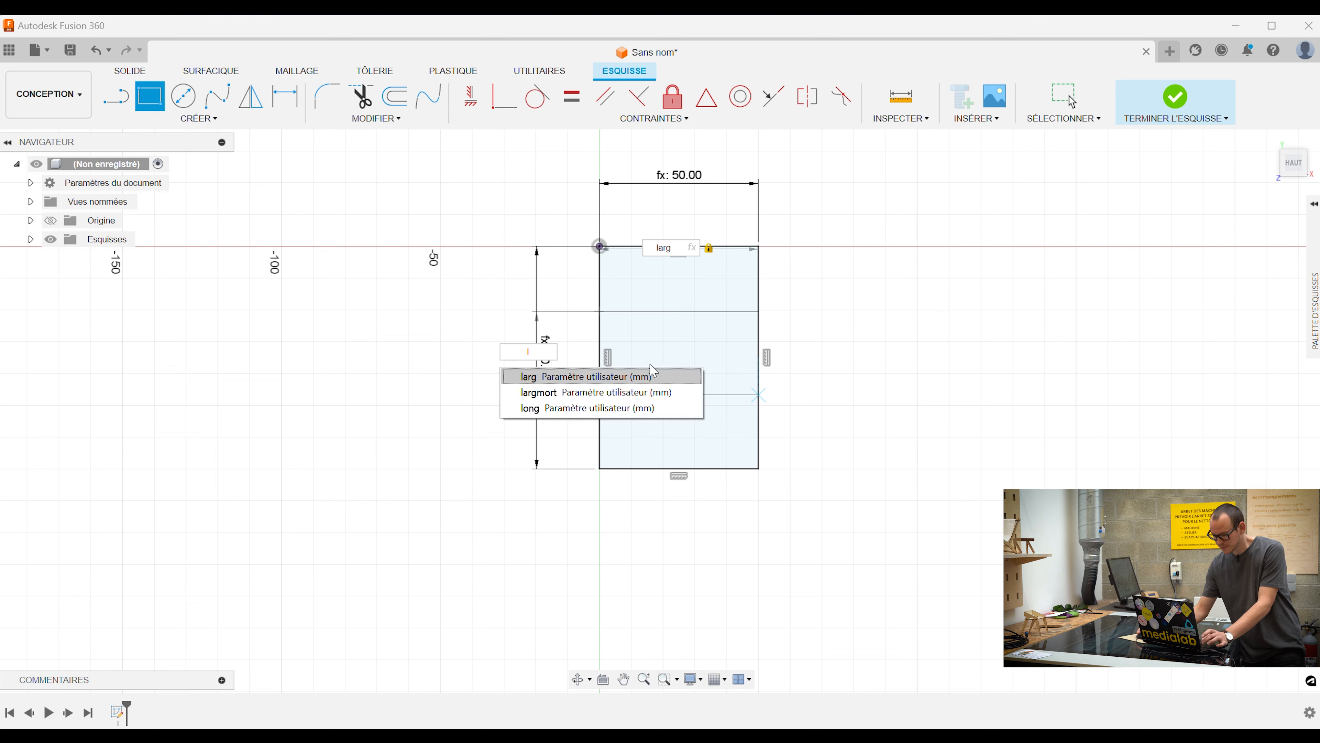
click(656, 397)
key(Return)
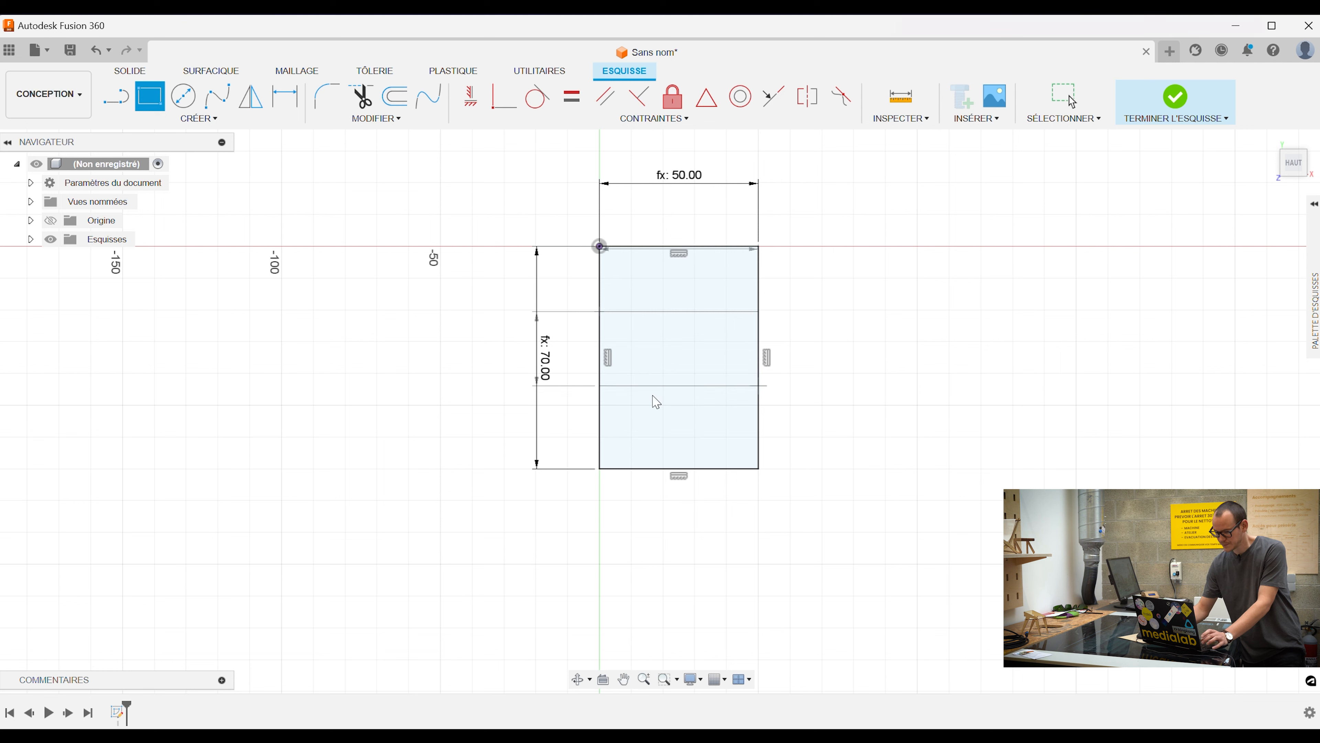
key(Escape)
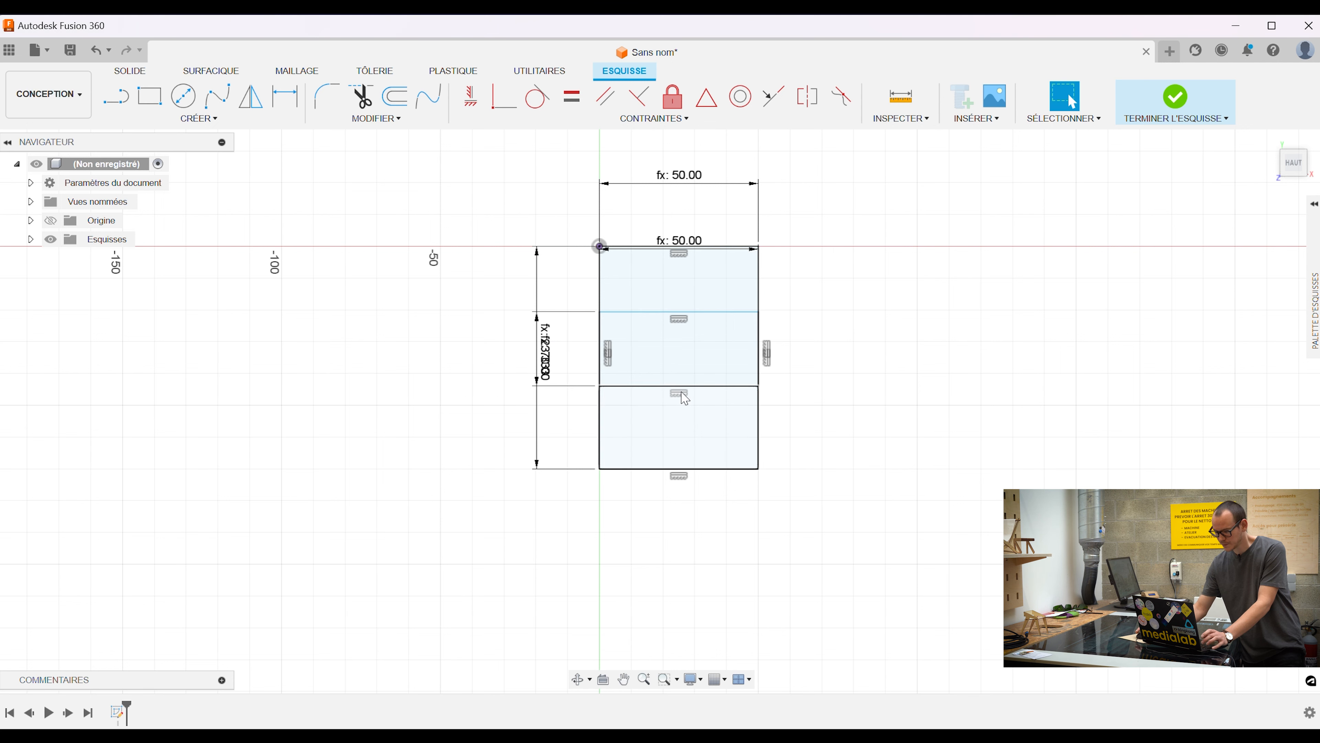
Dimension the distance between the top edges of the outer and inner rectangles as largmort, and finish the sketch.
click(221, 119)
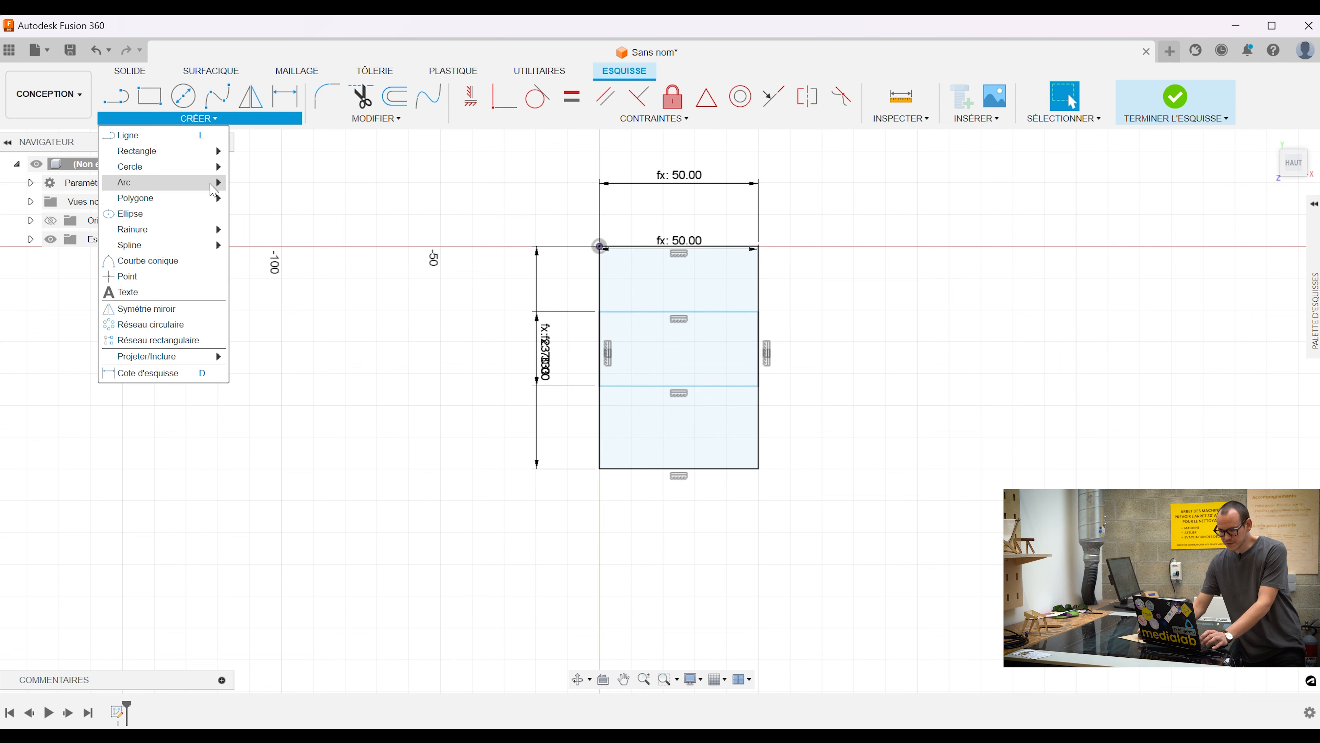
click(194, 376)
click(622, 248)
click(634, 312)
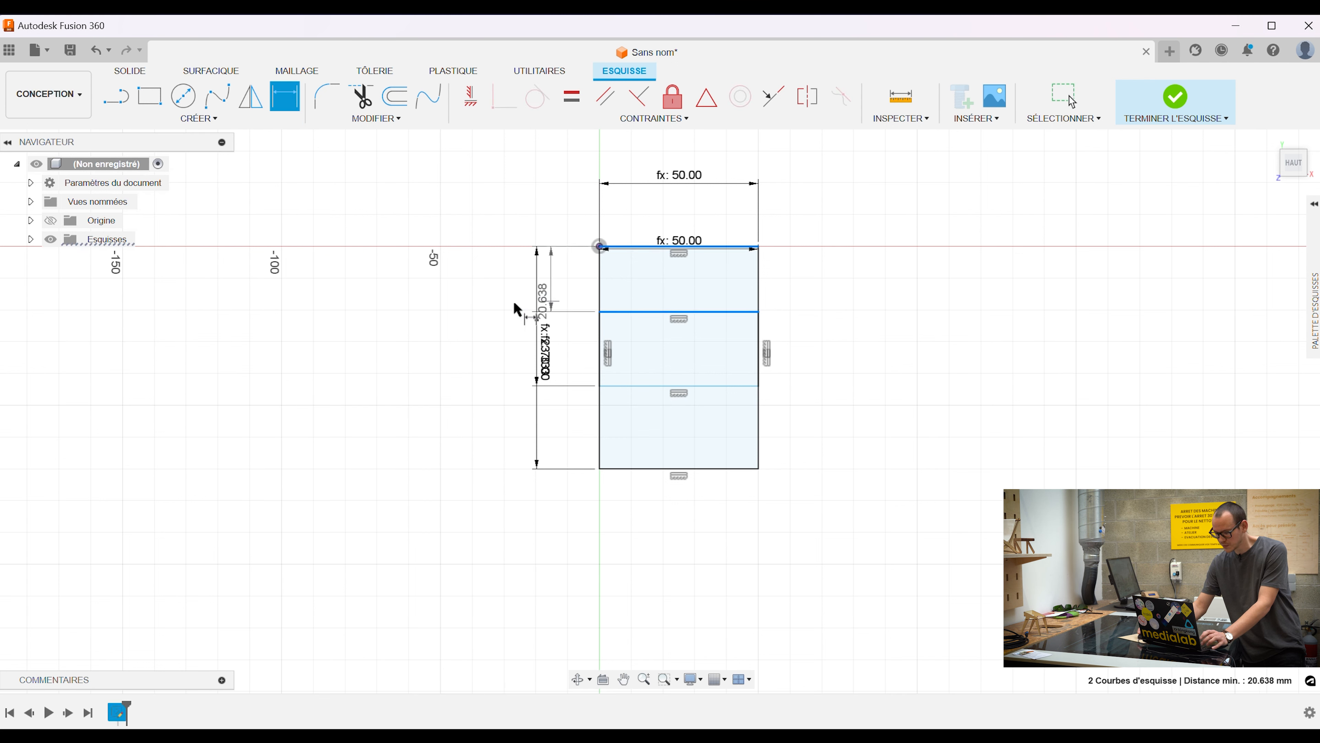
click(450, 307)
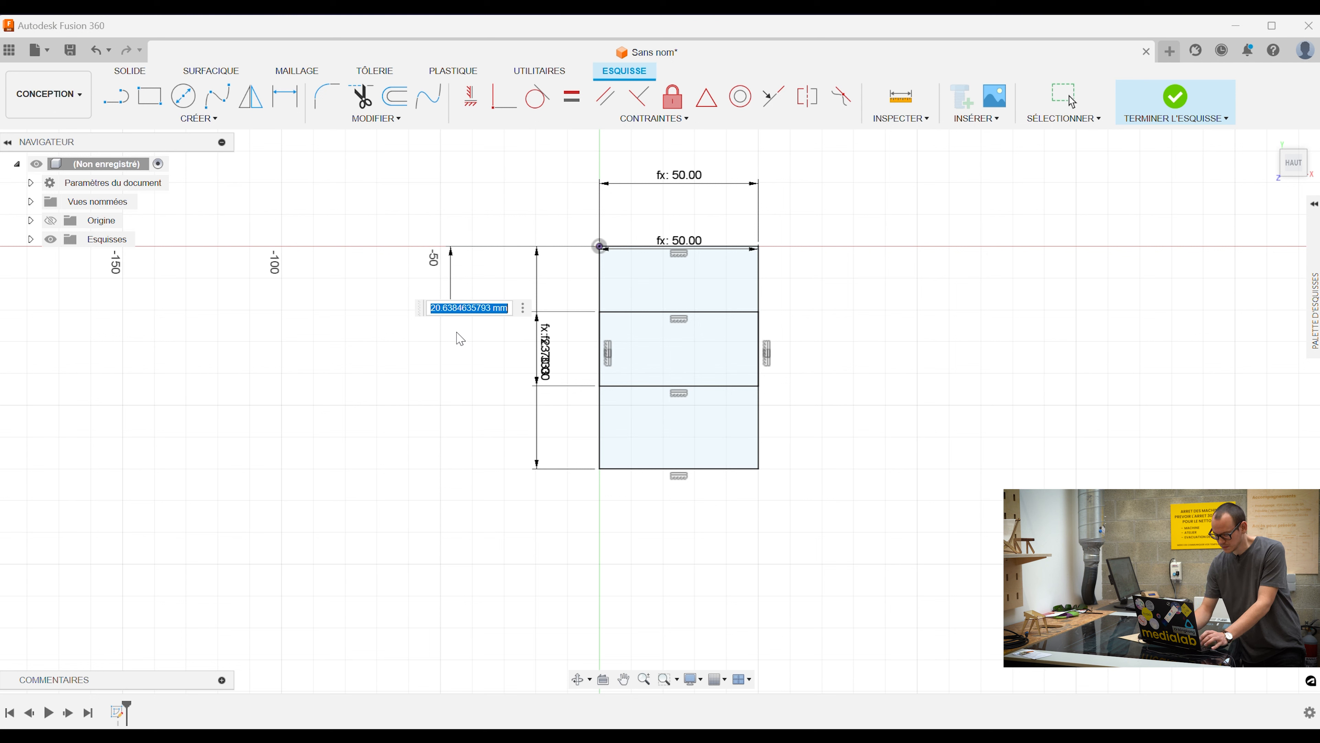
text(l)
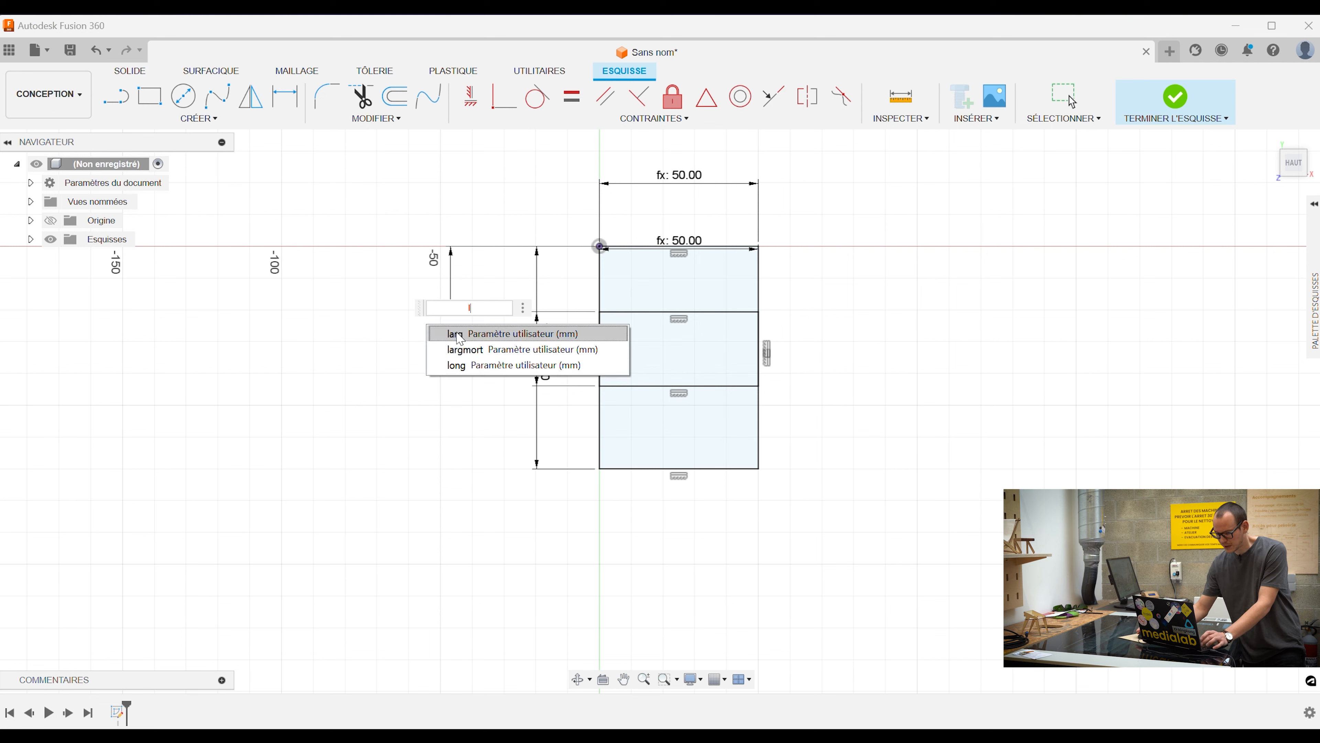
click(473, 352)
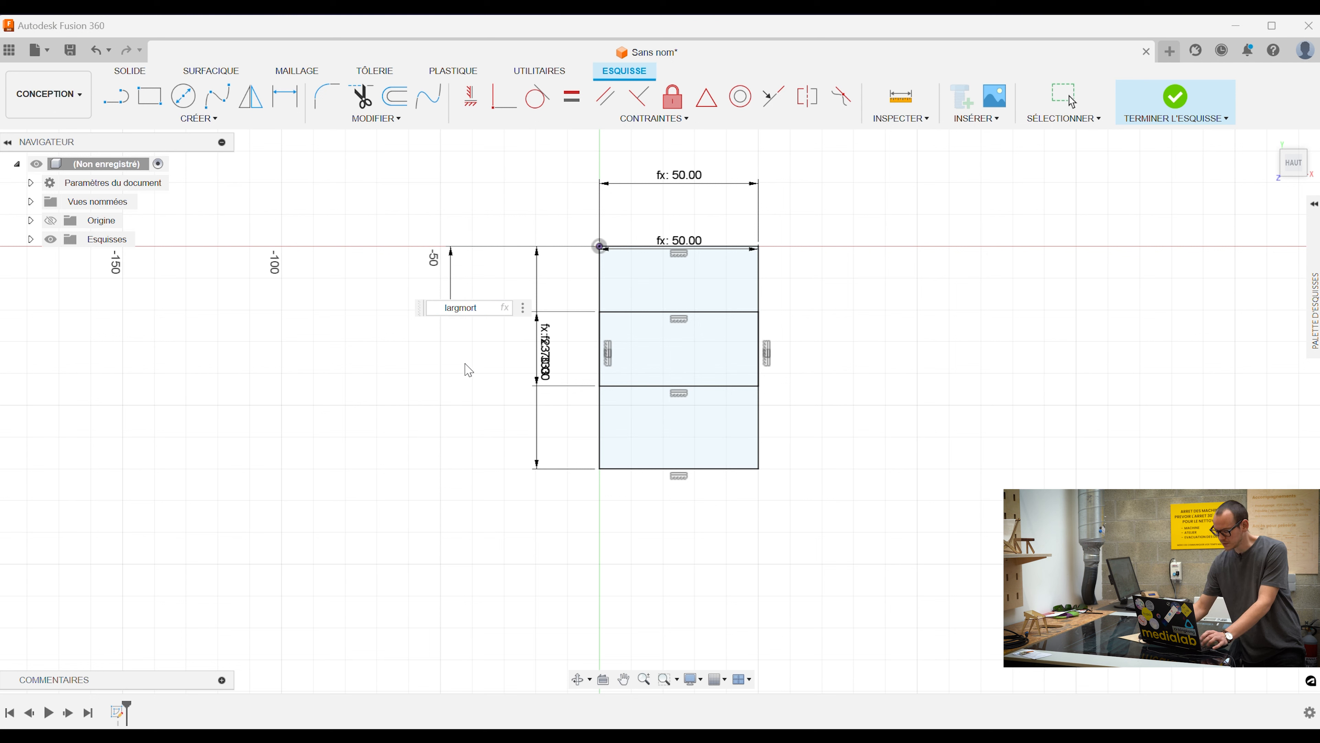
key(Return)
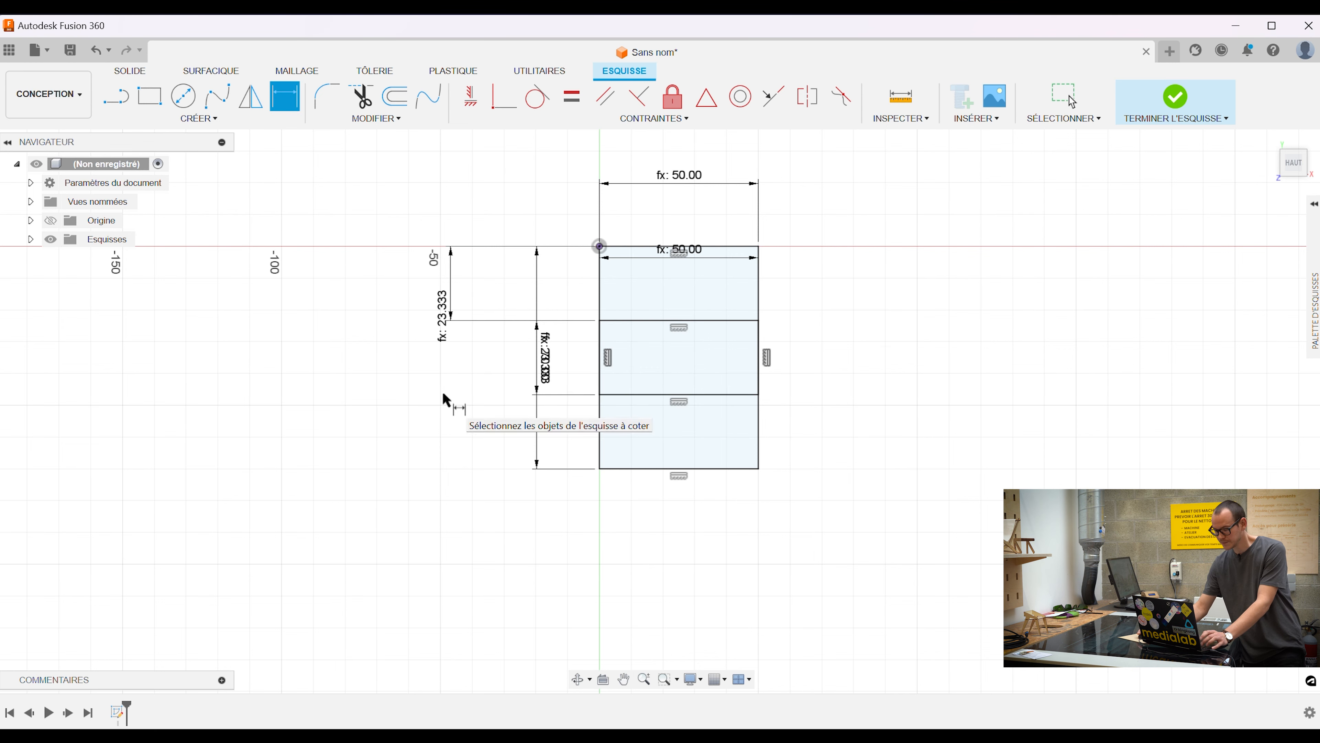
click(1179, 97)
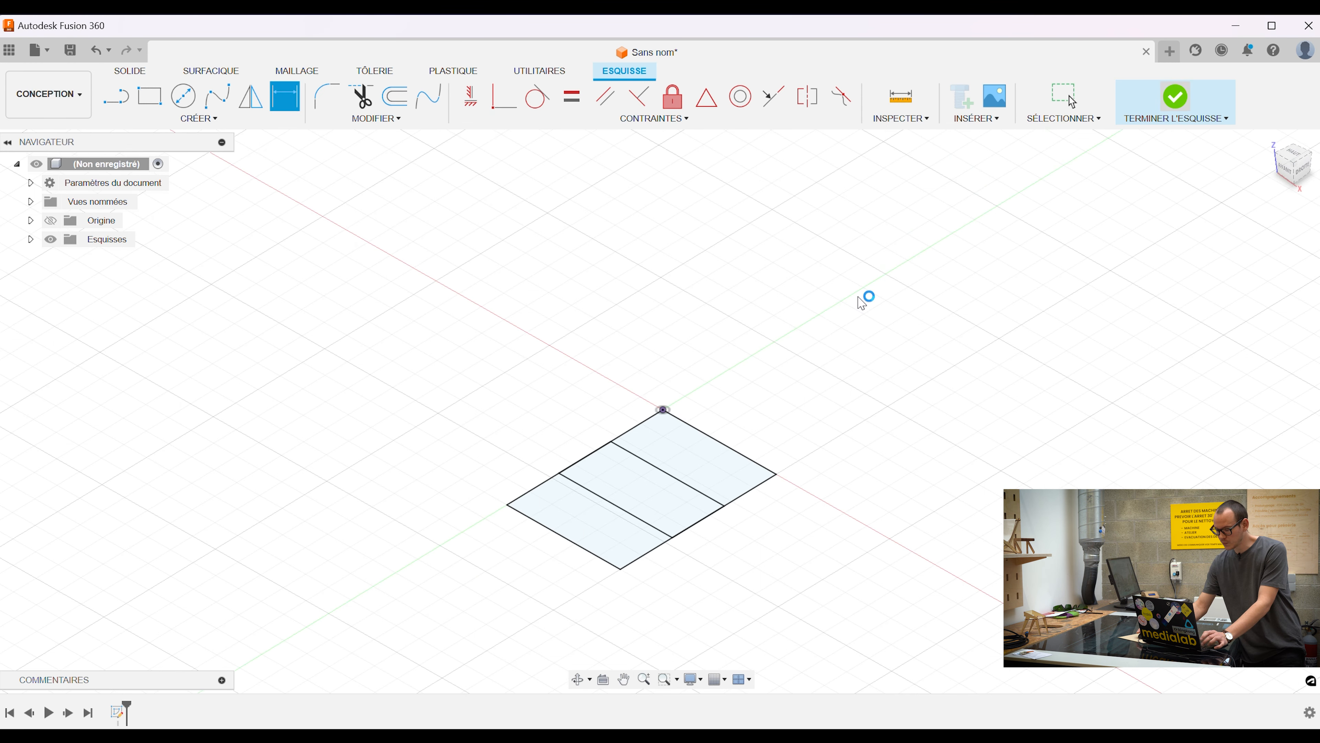
Extrude all three sketch profiles together by -200 mm as a new body.
click(684, 464)
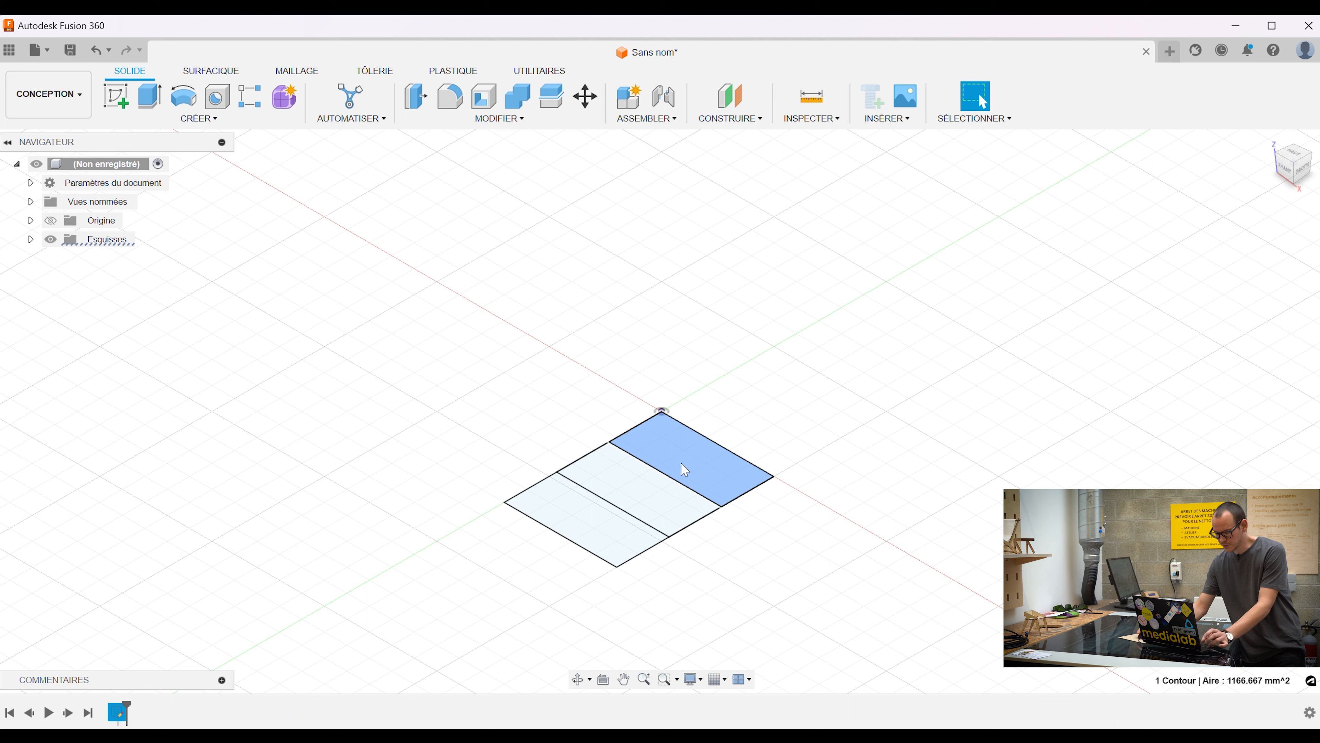
shift+click(644, 513)
shift+click(610, 538)
scroll(936, 490, up, 2)
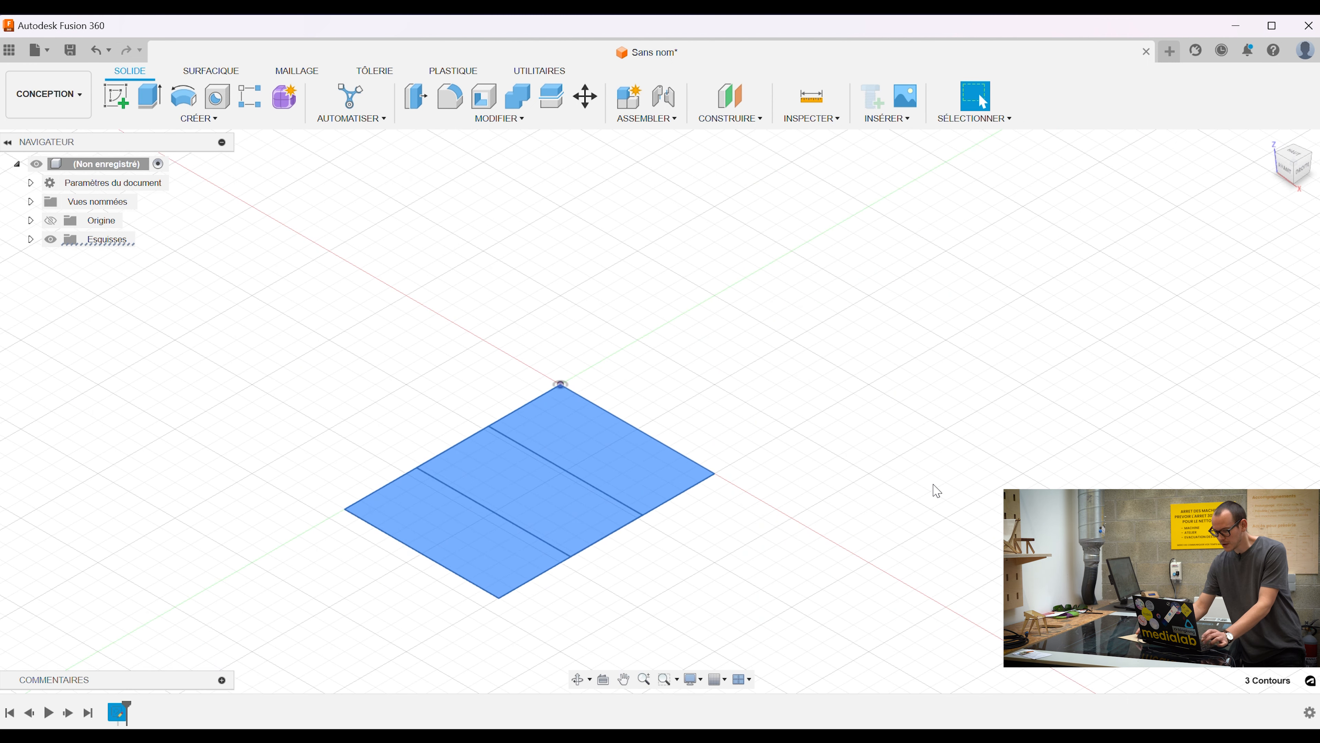
scroll(937, 490, down, 2)
key(e)
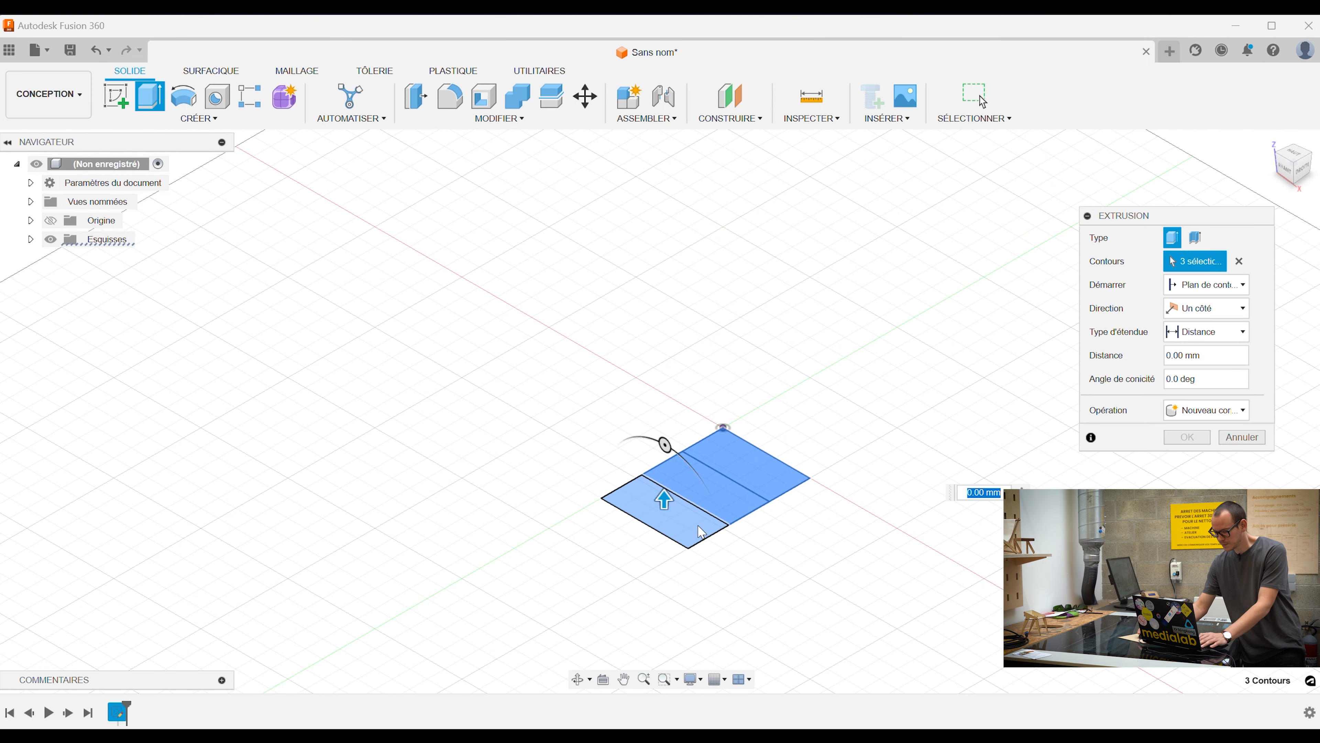
key(BackSpace)
text(-200)
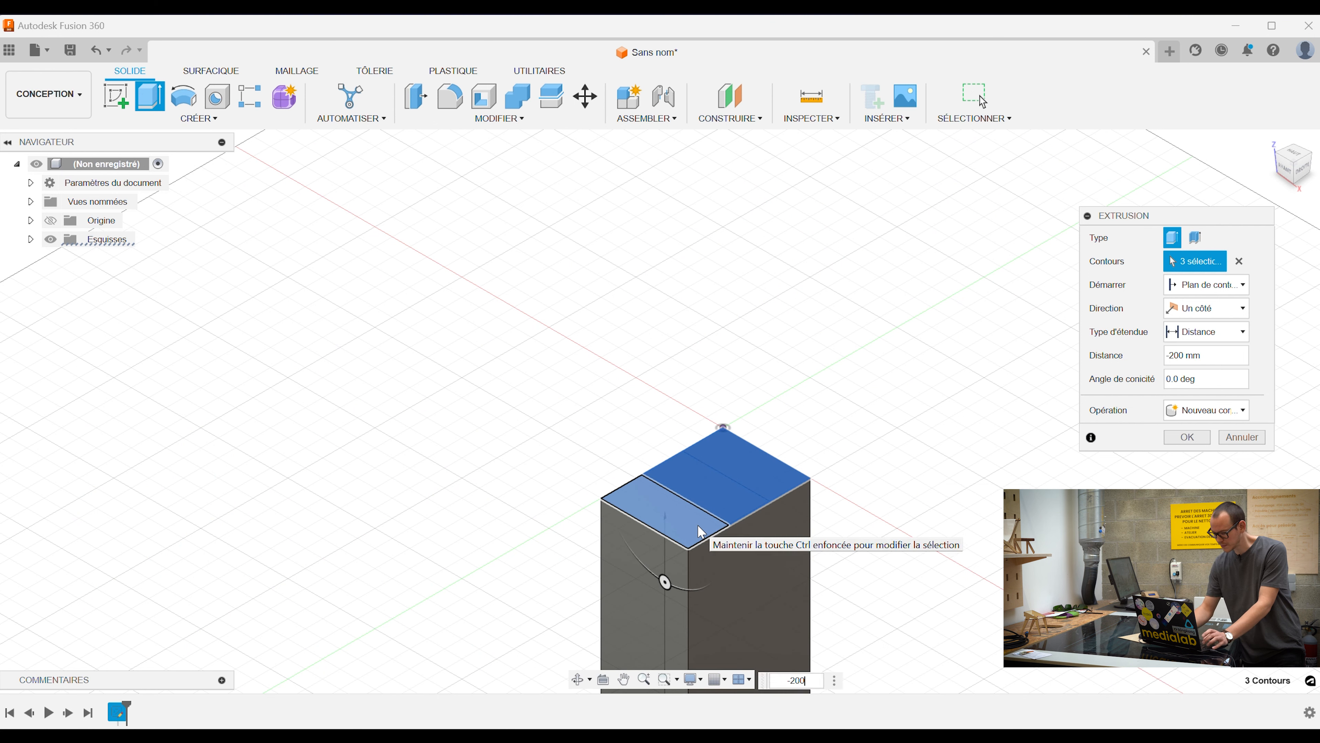
key(Return)
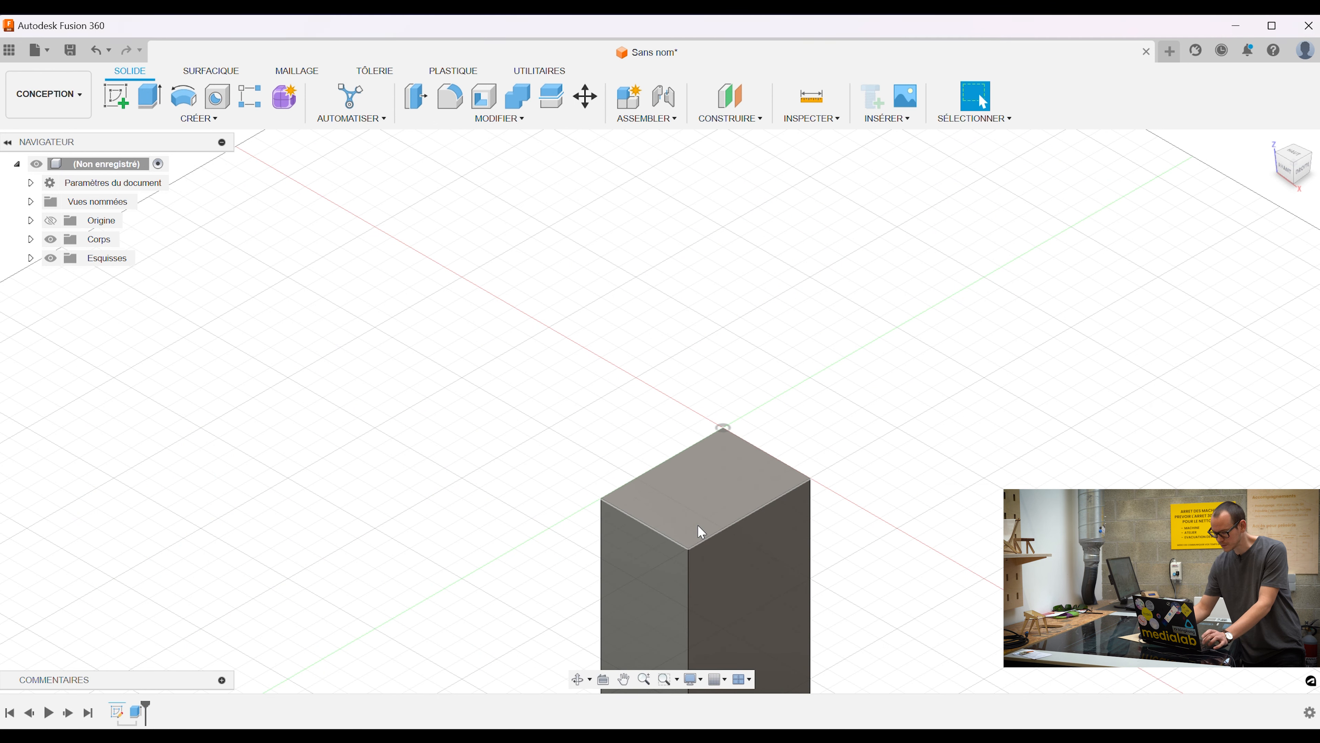
Show the first sketch again and extrude its middle profile upward by larg, joining it to the post as a tenon.
click(31, 258)
click(64, 277)
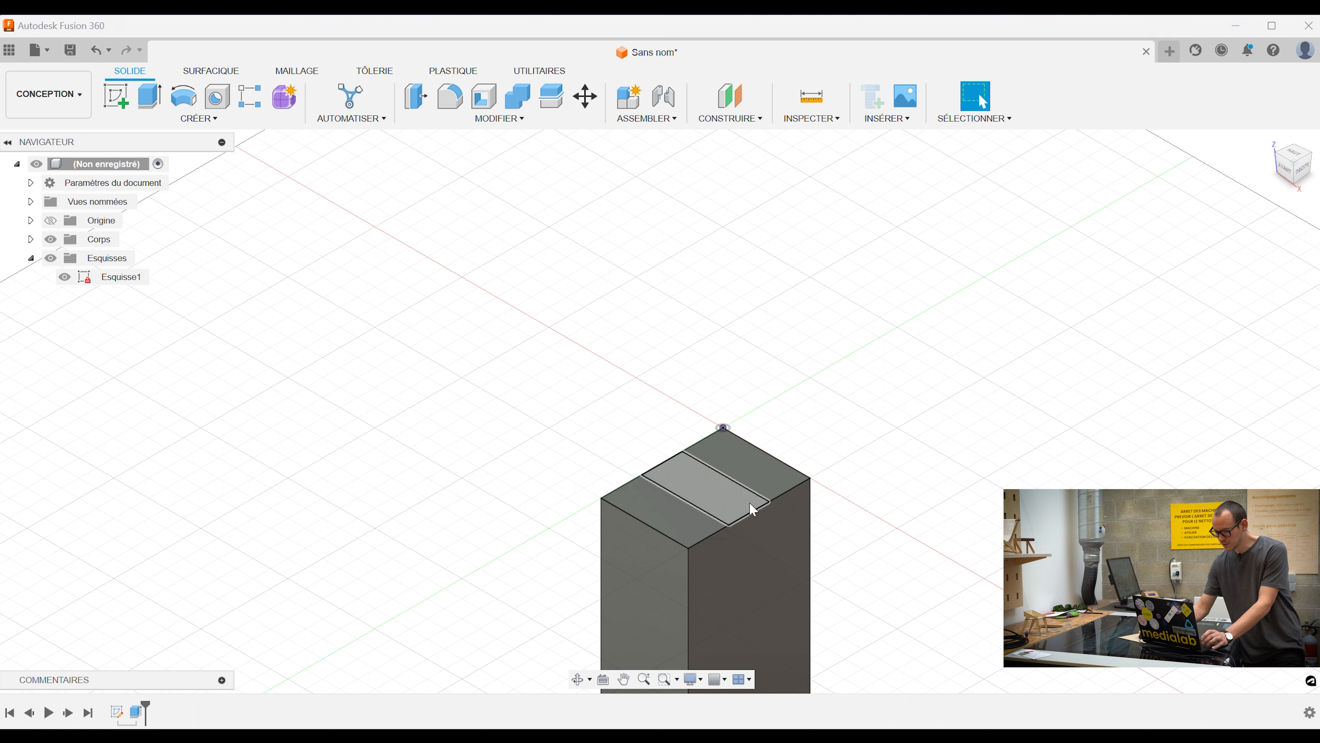
click(714, 496)
key(e)
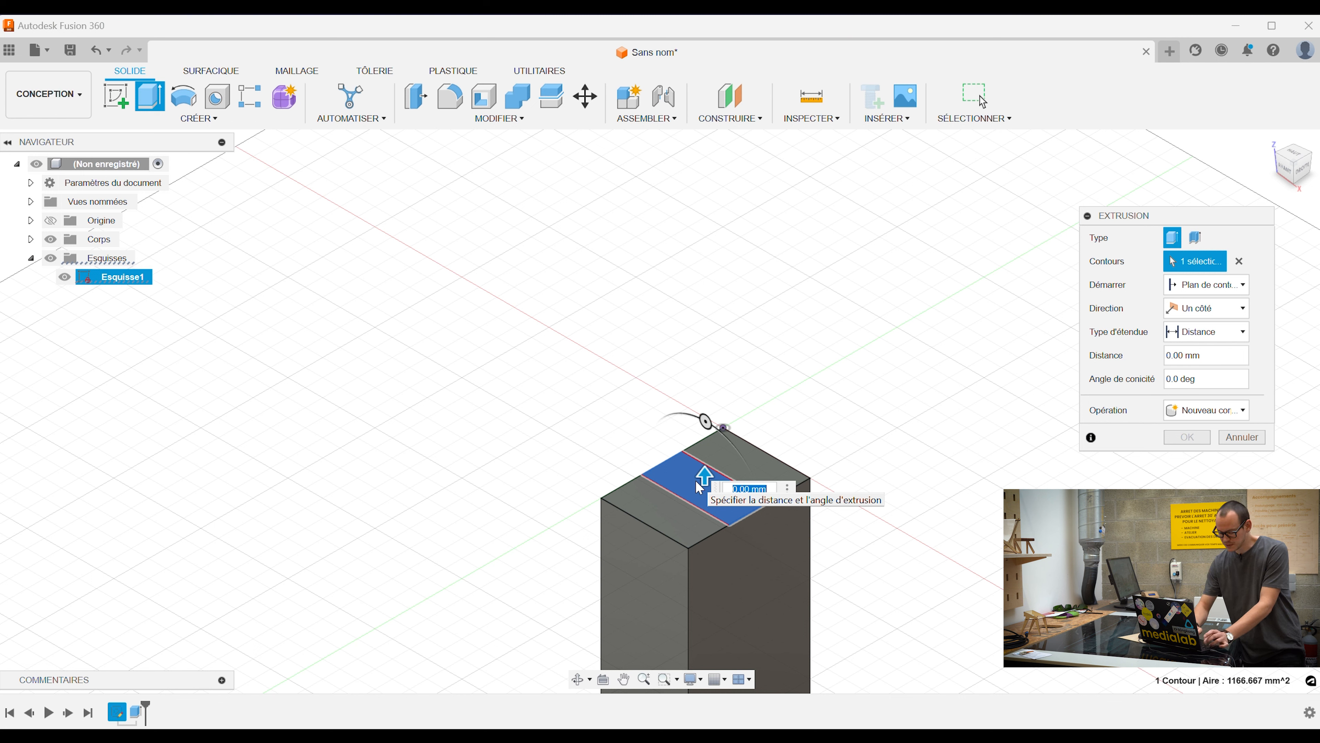
text(l)
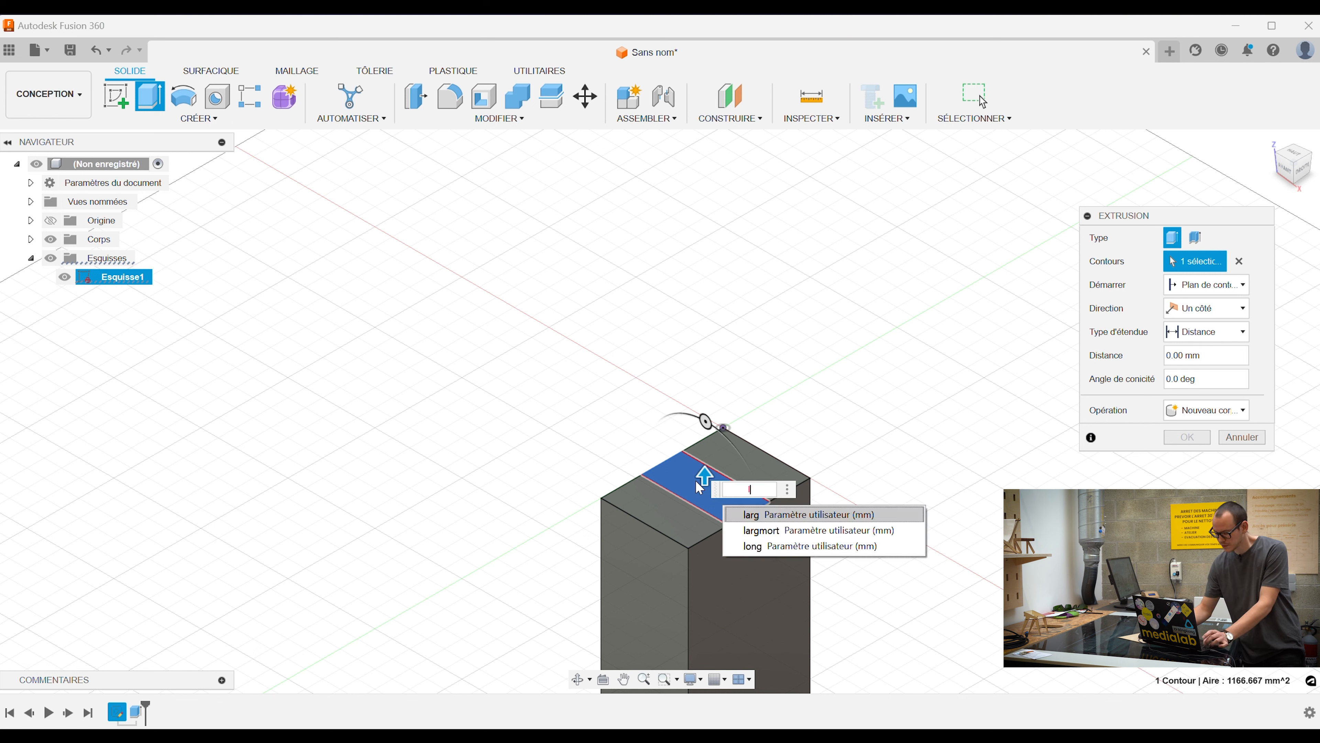
click(755, 518)
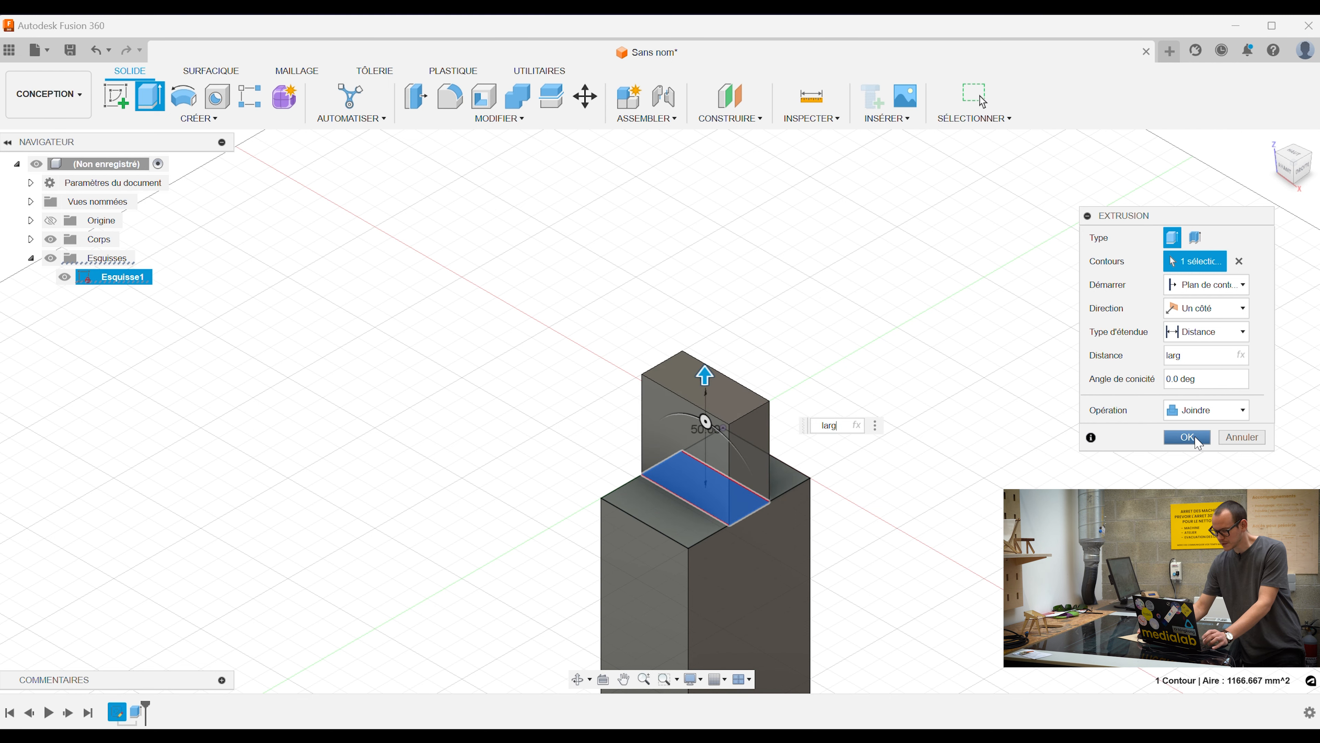
click(1196, 440)
Start a new sketch on the vertical YZ origin plane, seen from the right side of the post.
scroll(1123, 286, down, 3)
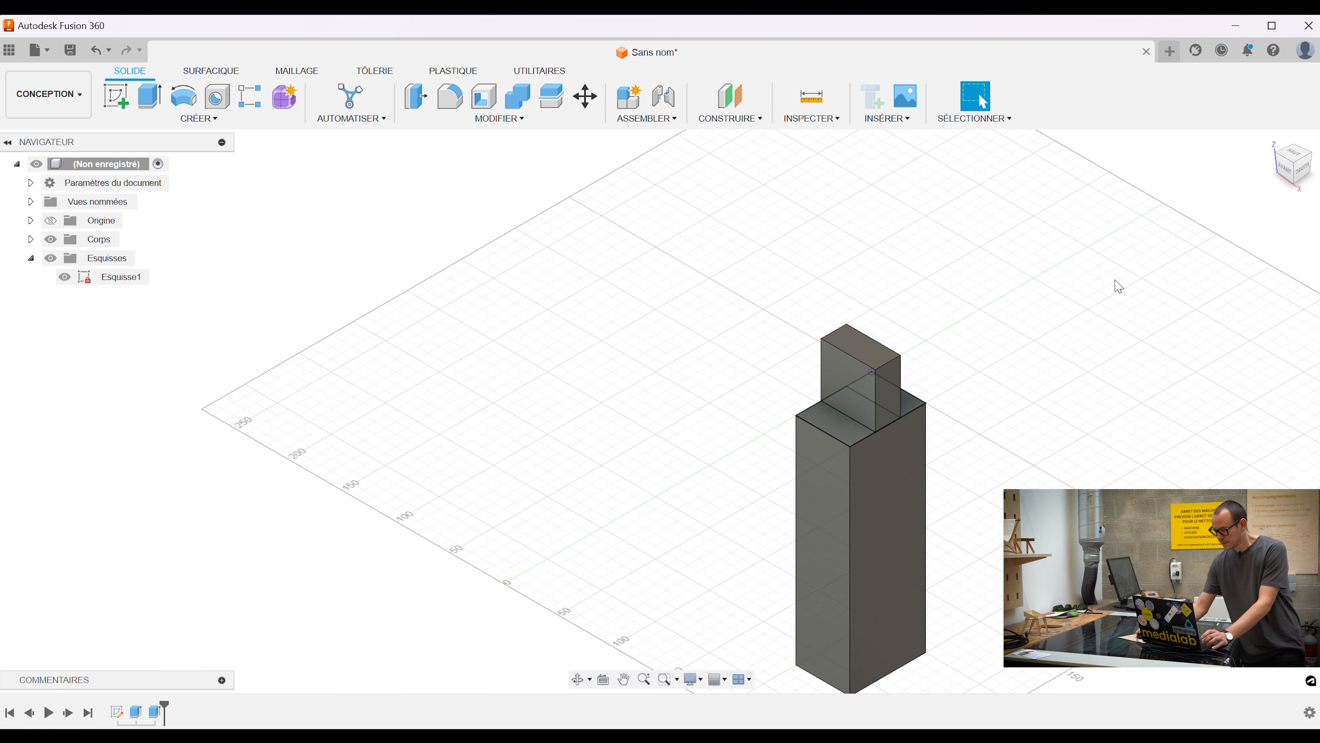
click(1294, 170)
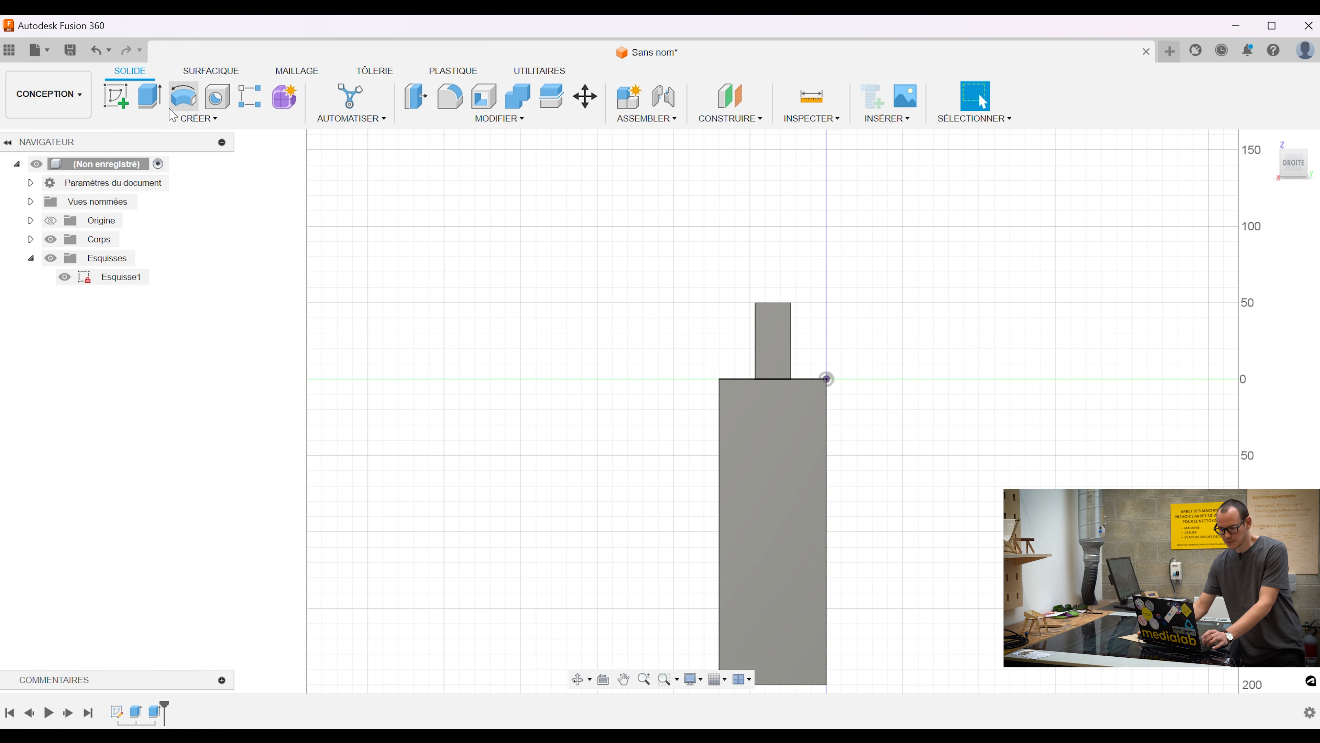
click(117, 99)
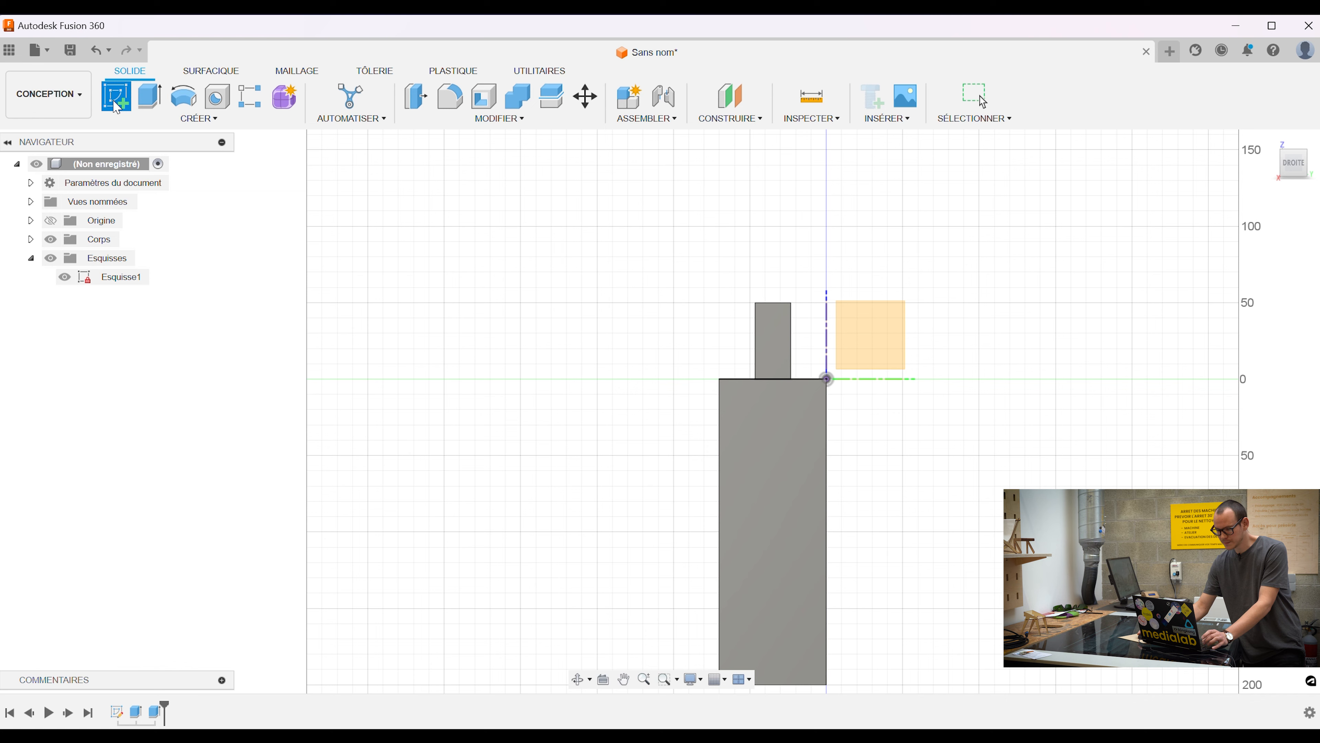
click(863, 336)
click(857, 347)
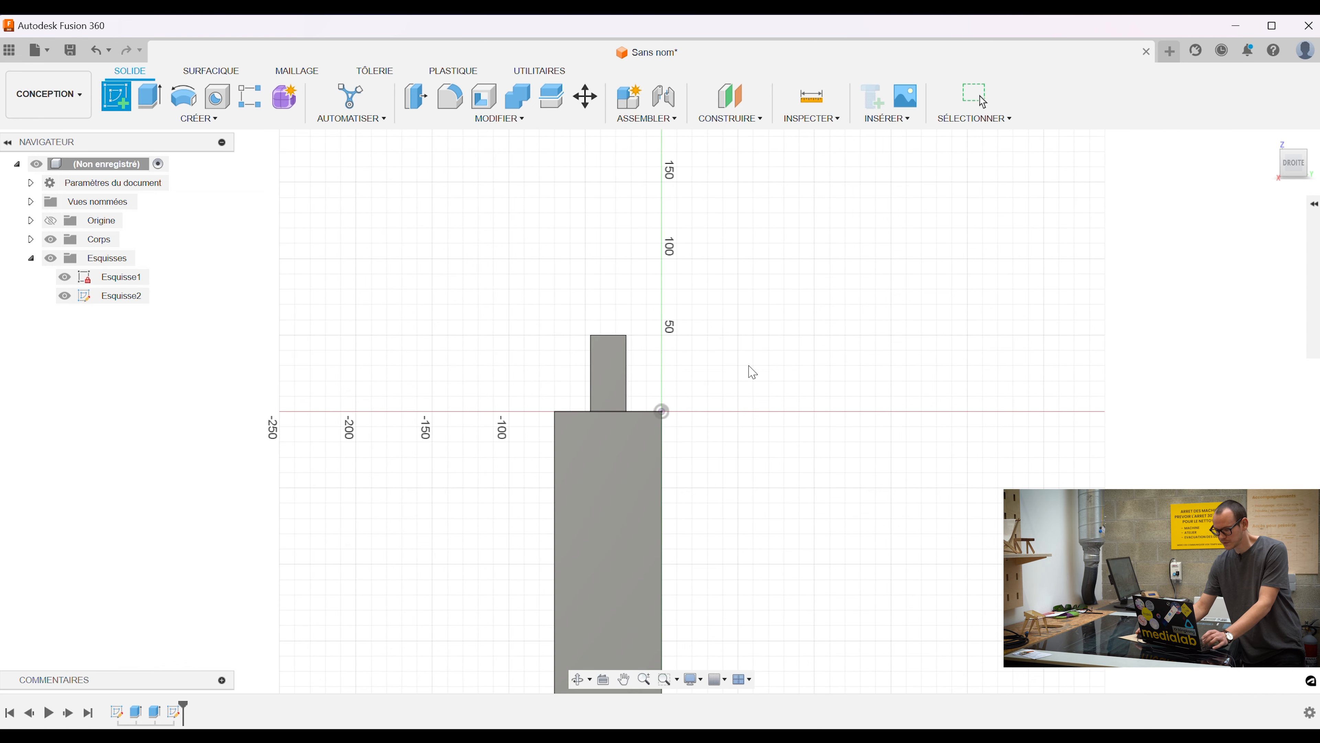
Sketch a rectangle beside the tenon, with long as its horizontal and larg as its vertical dimension, and finish the sketch.
click(149, 96)
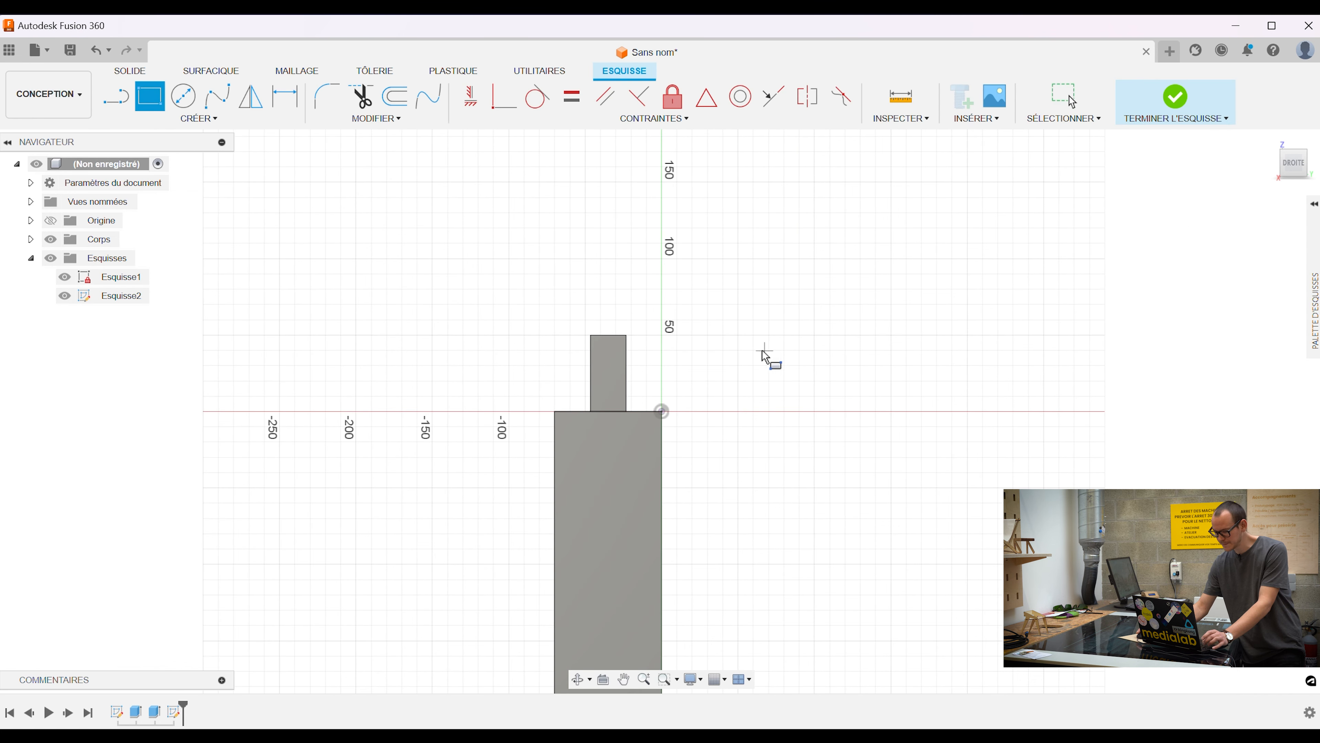
click(702, 335)
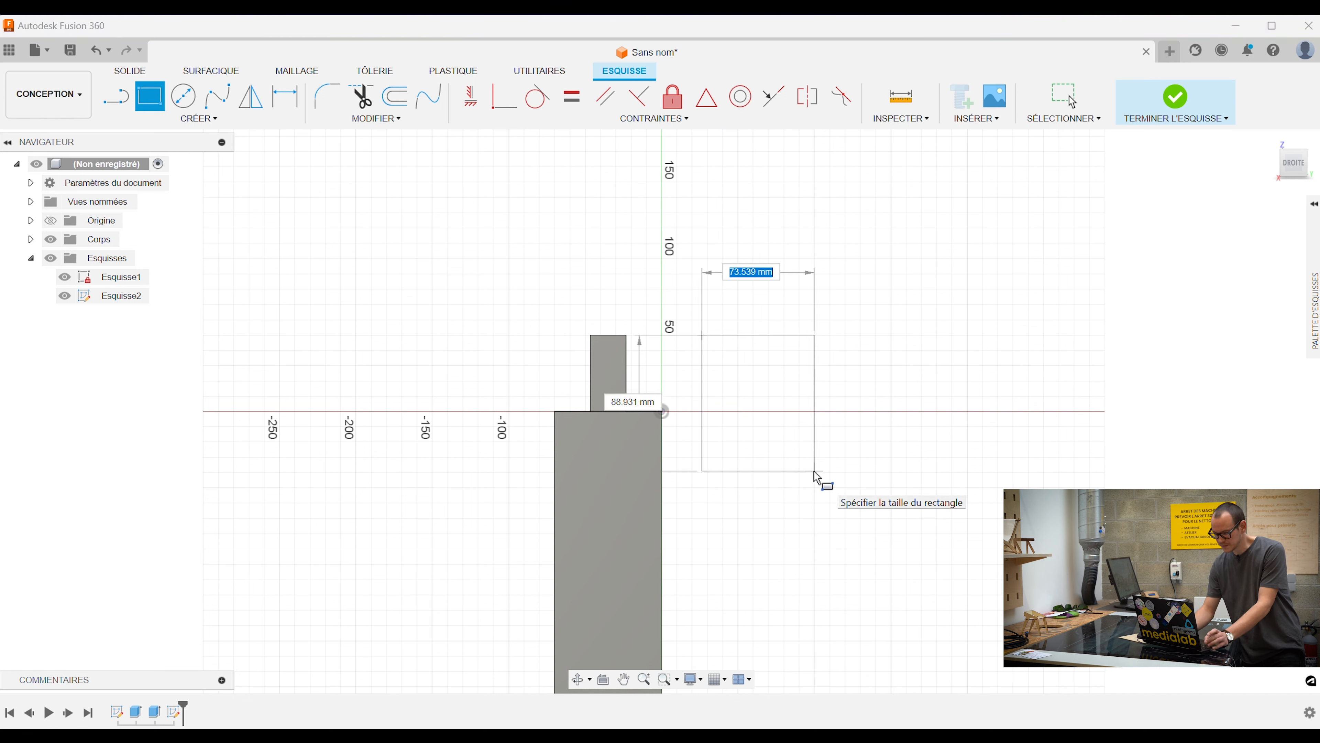
text(lon,)
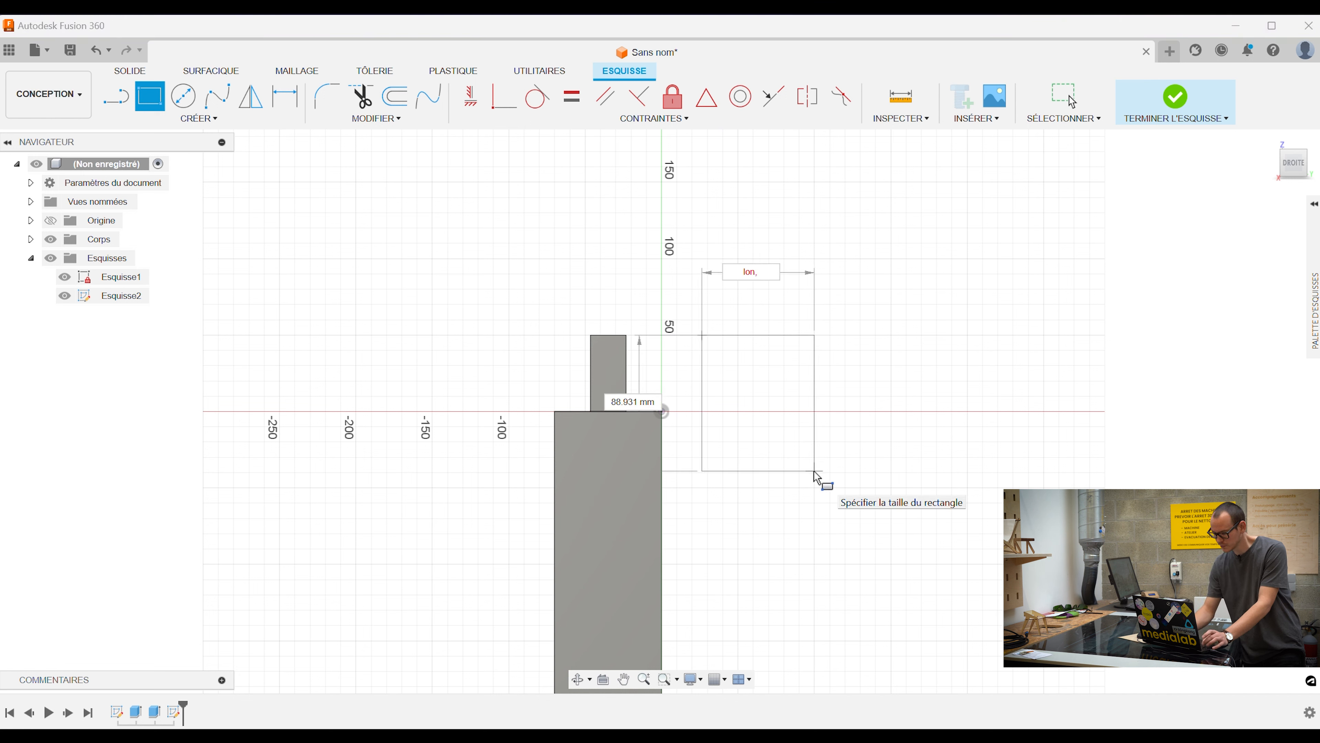
key(BackSpace)
text(g)
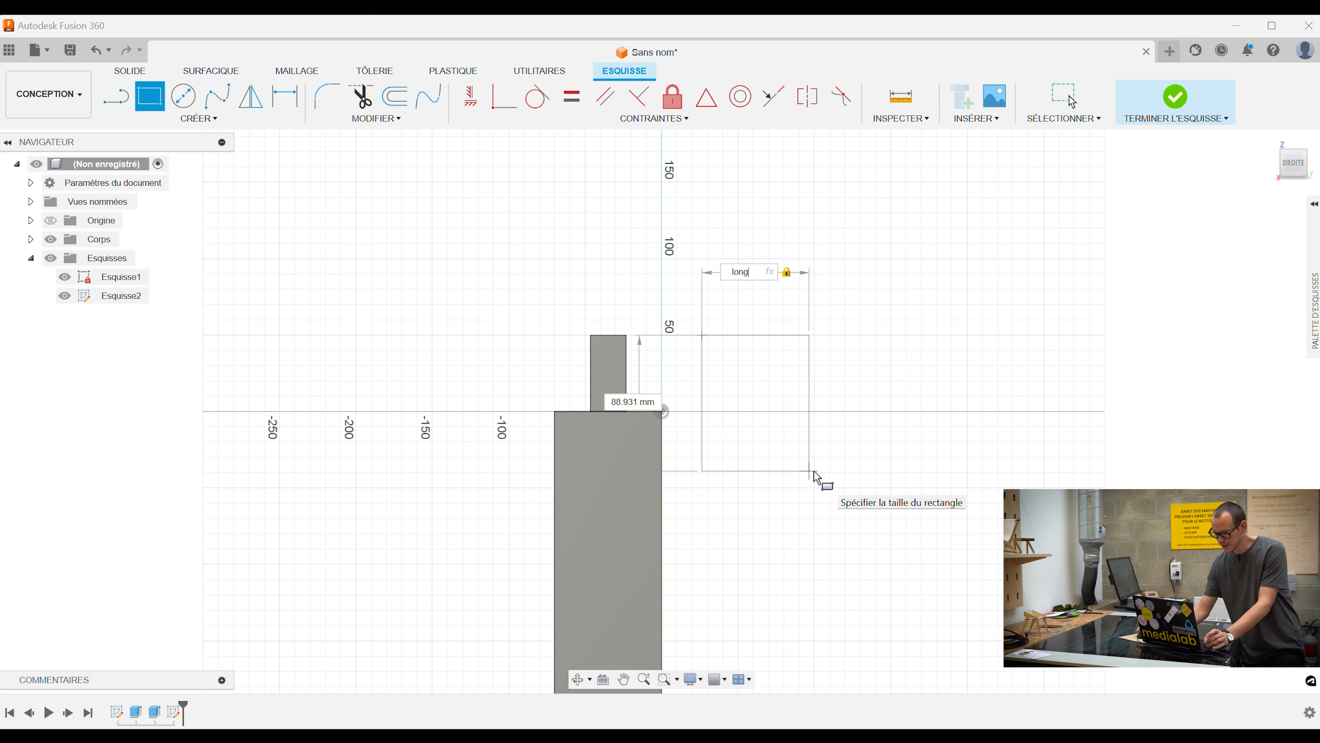
key(Tab)
text(l)
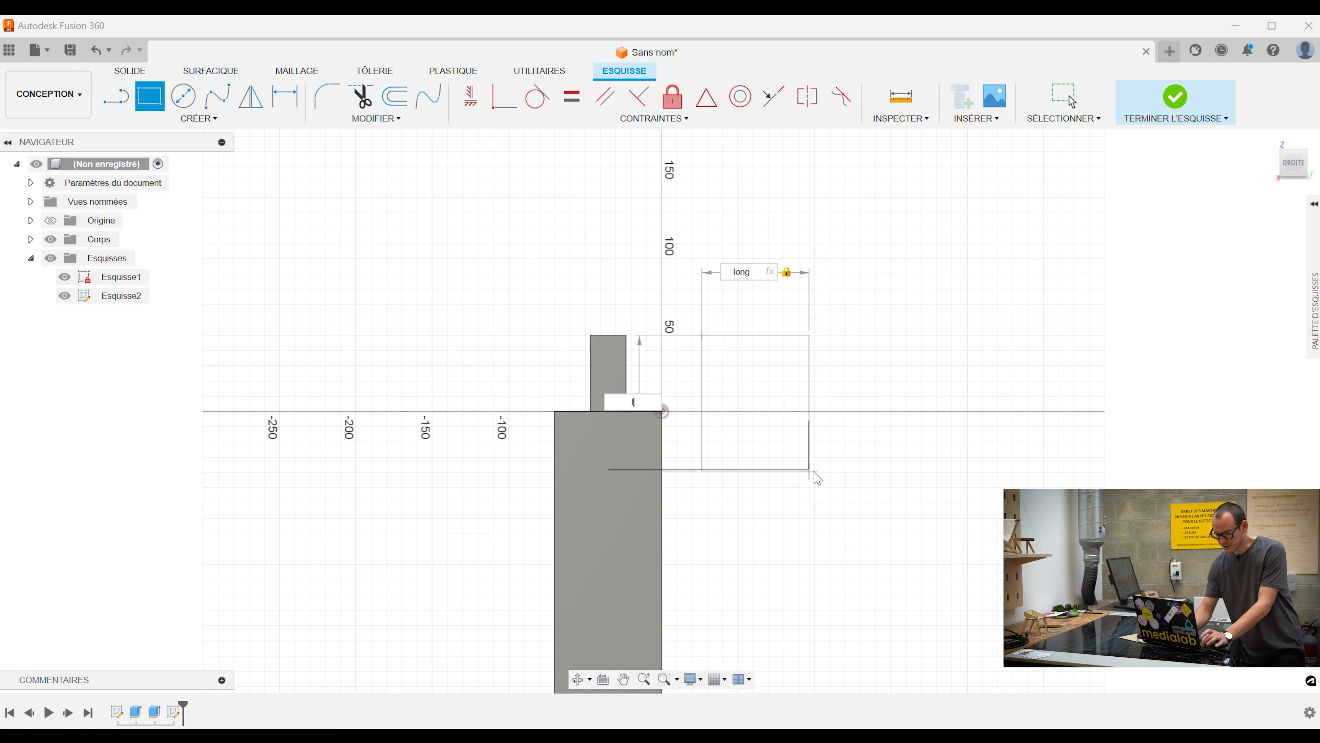
text(arg)
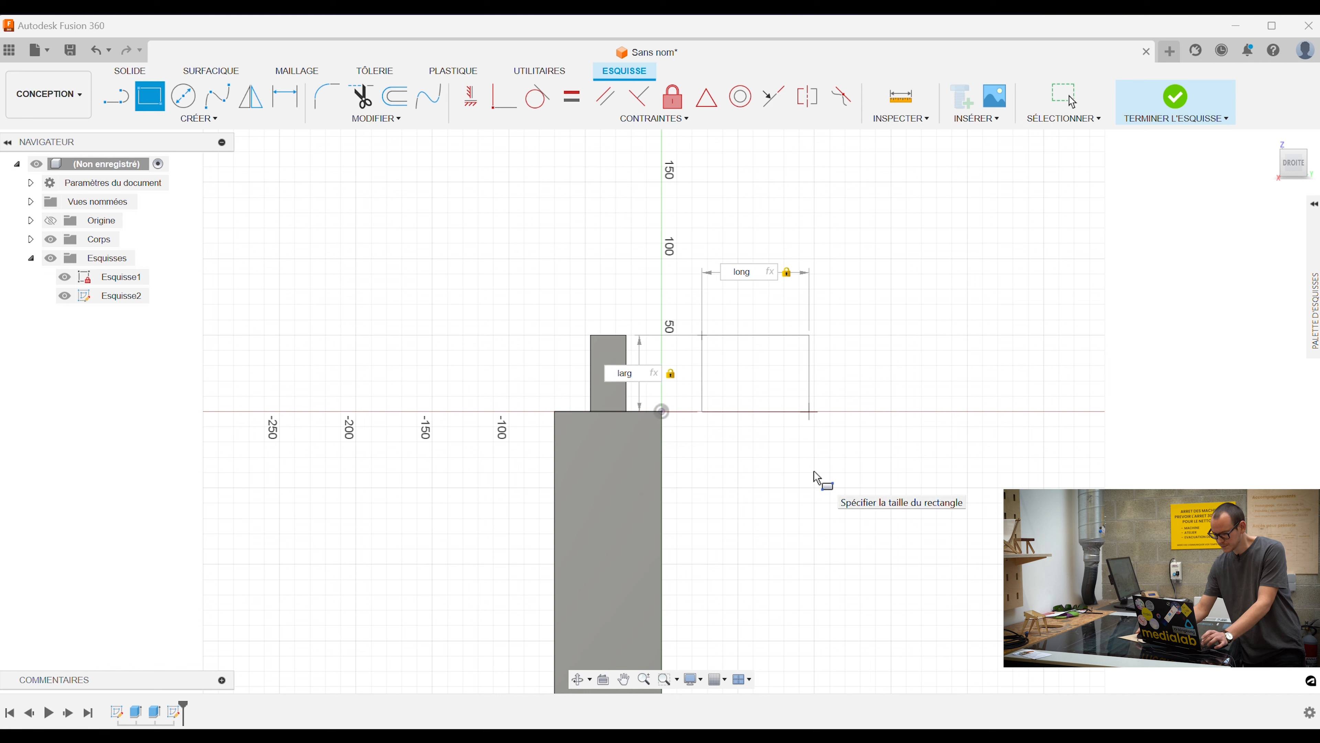
key(Return)
key(Escape)
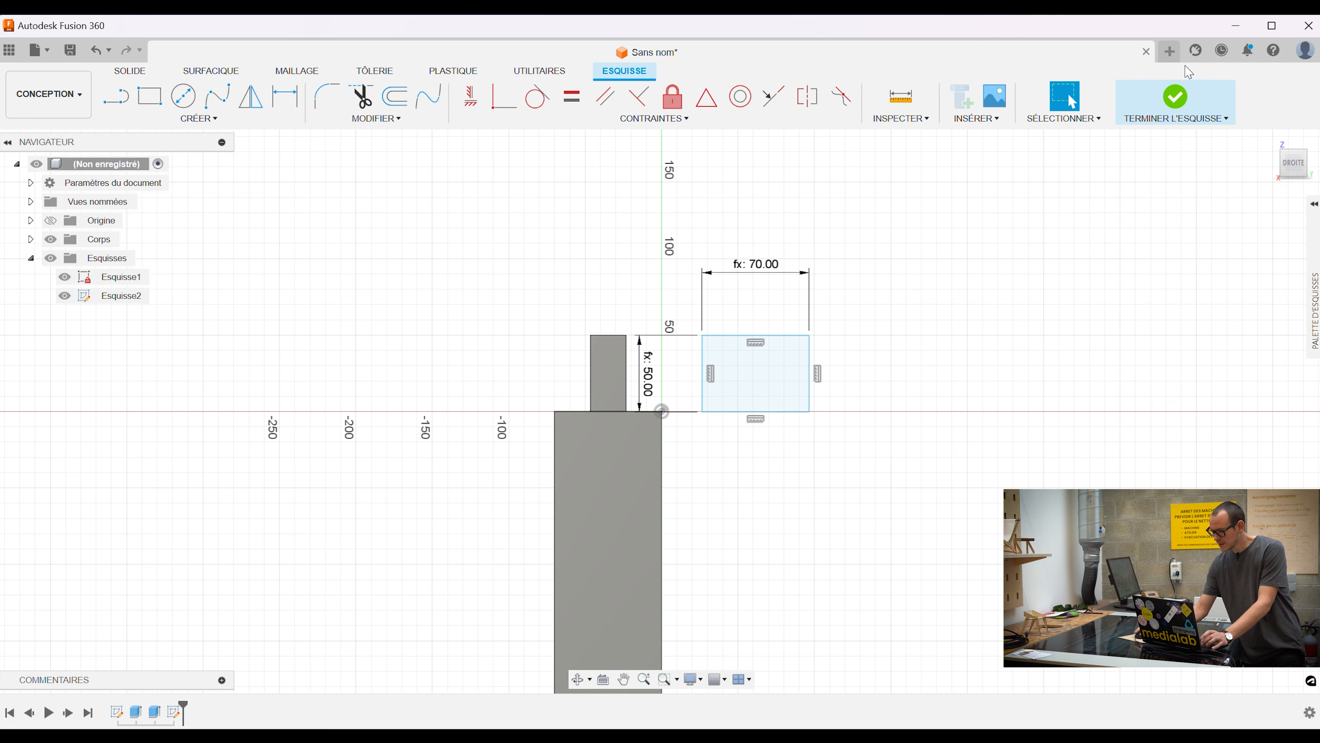
click(1176, 98)
Extrude the new rectangle by -200 mm as a new body to form the second wooden piece.
click(928, 348)
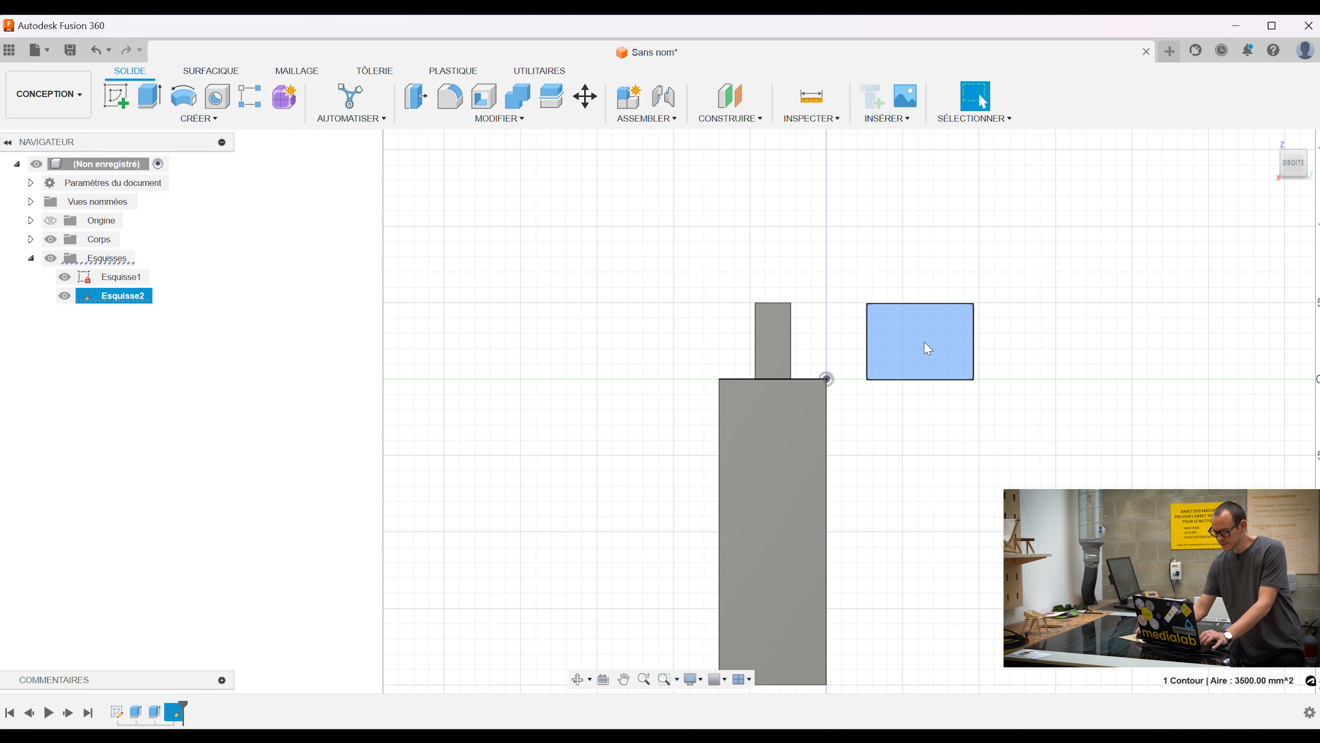
key(e)
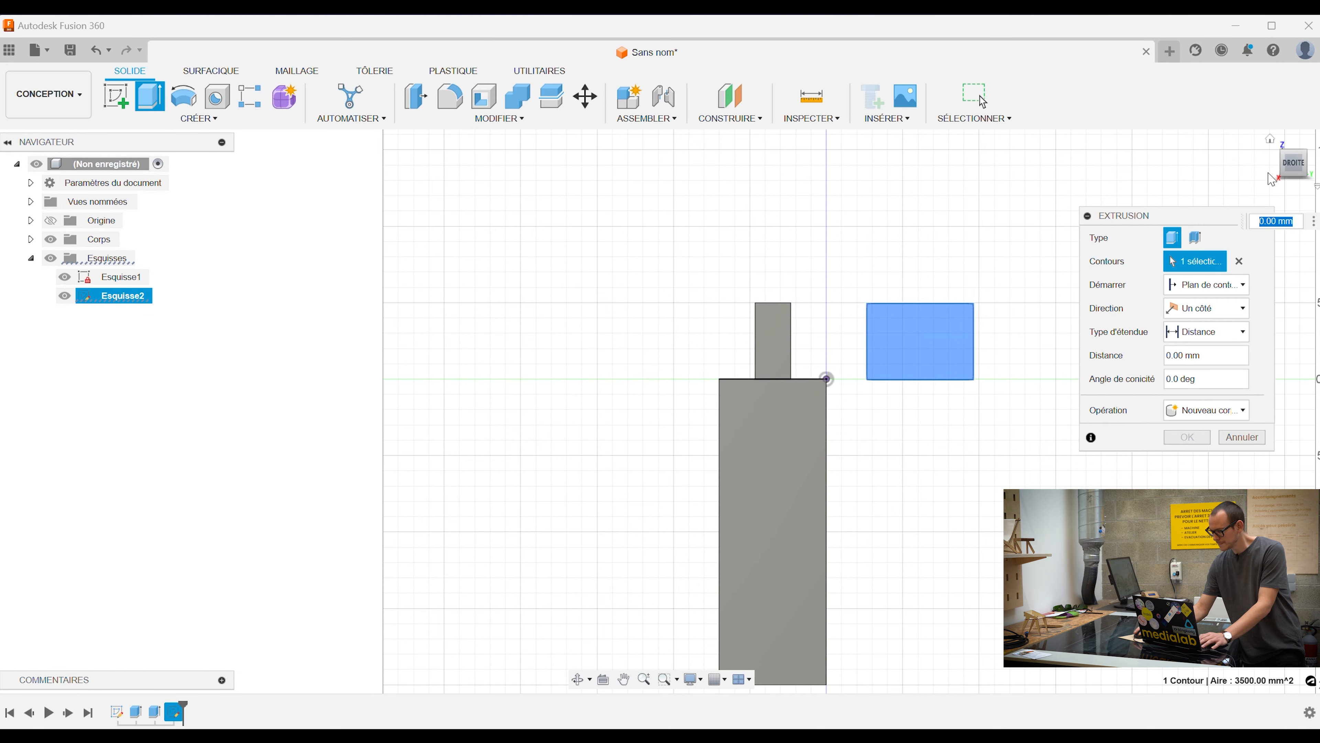
click(1295, 175)
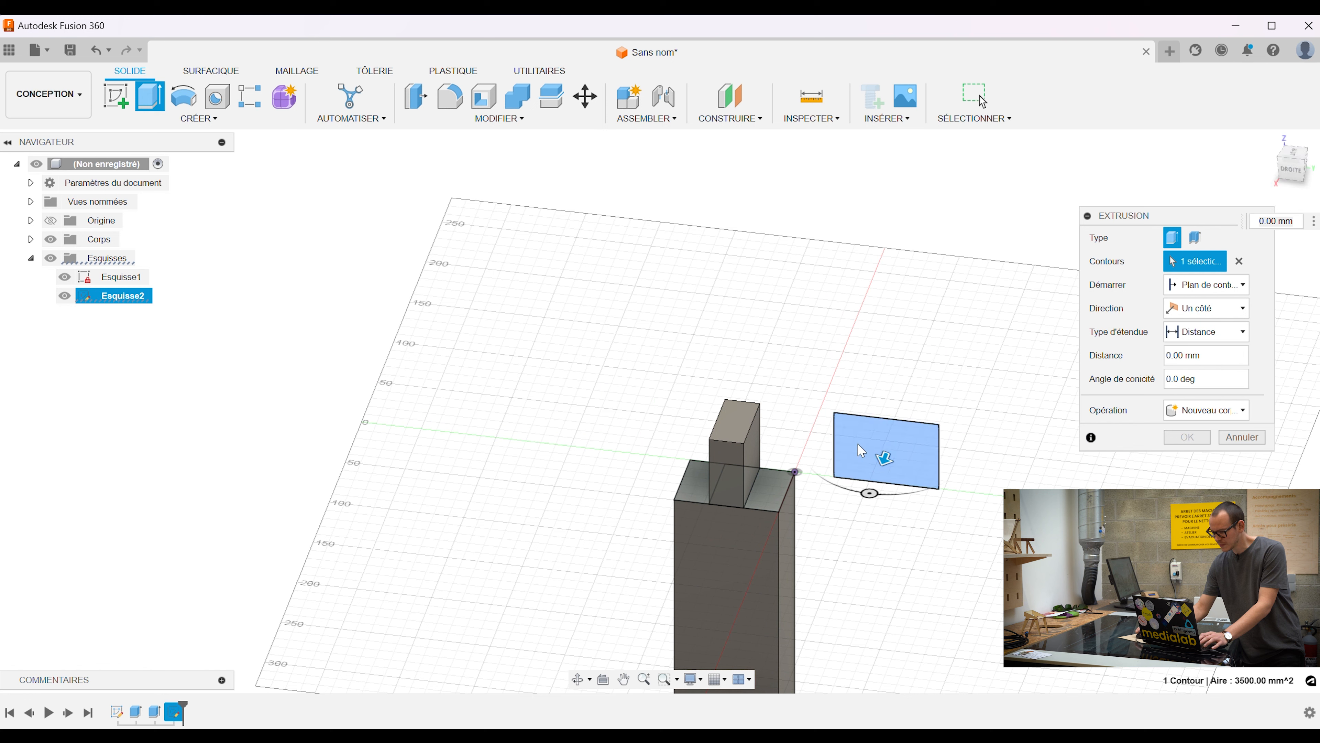
drag(884, 458, 914, 415)
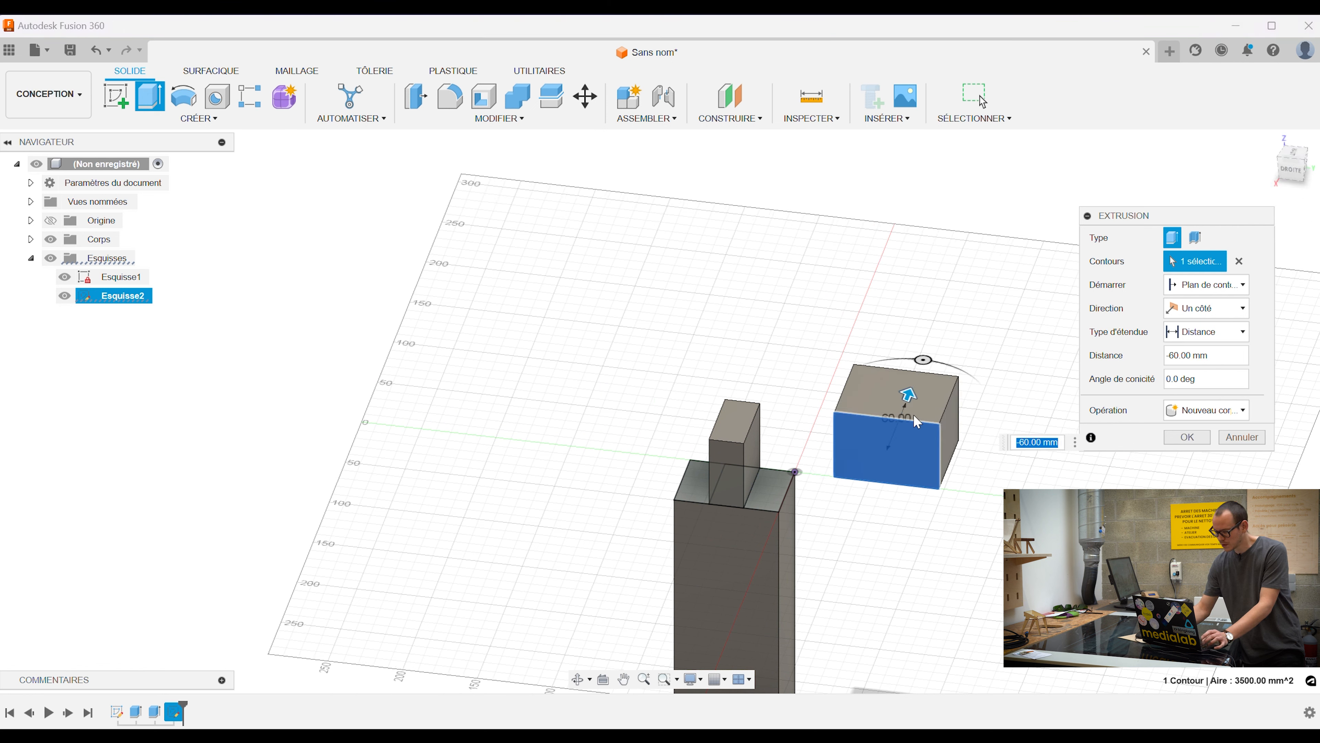
text(-200)
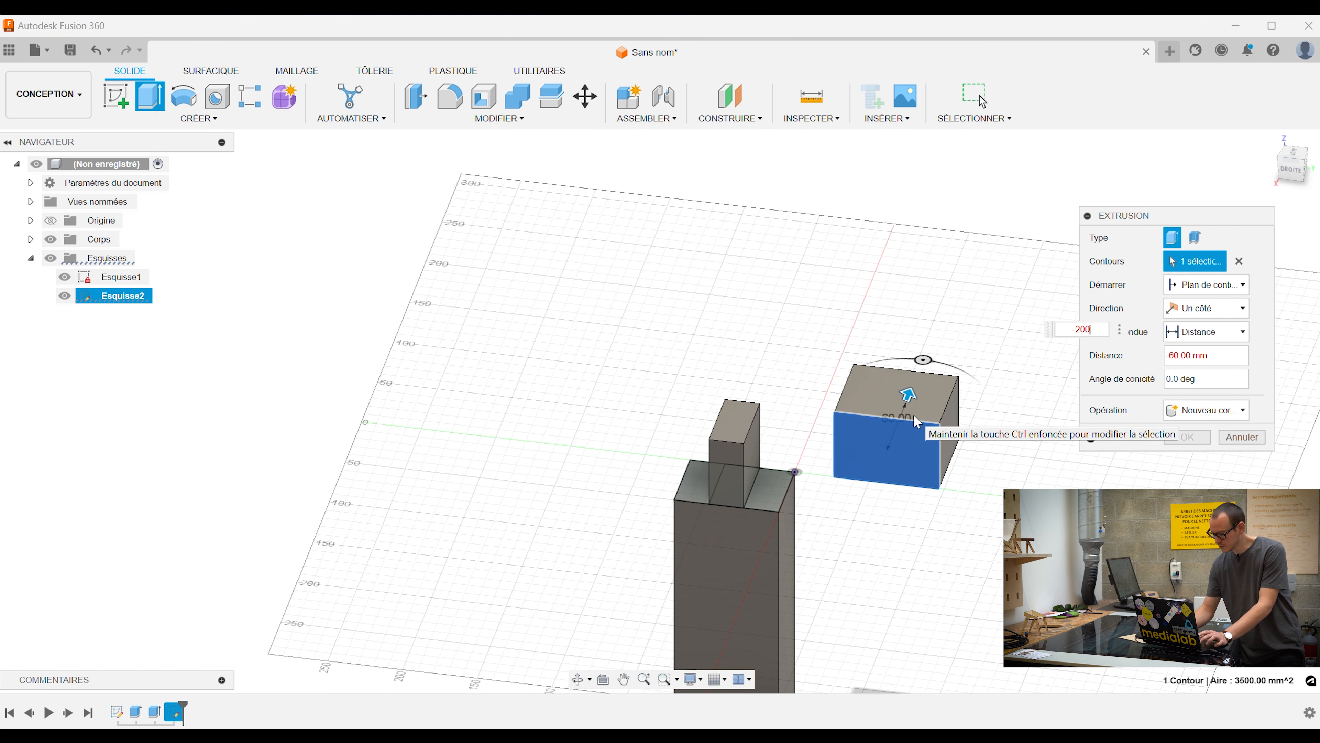
key(Return)
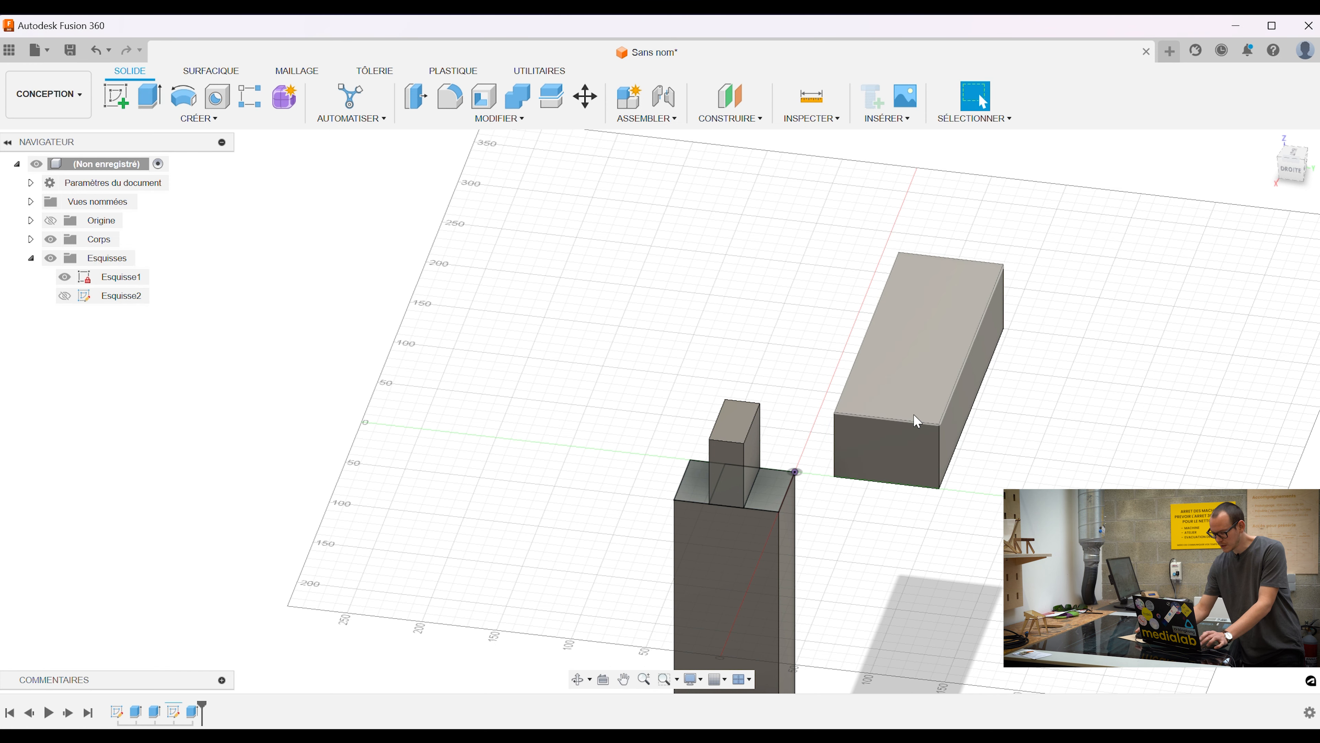
Sketch a rectangle on the second piece's top face, near the end closest to the origin, larg long and largmort wide.
click(115, 96)
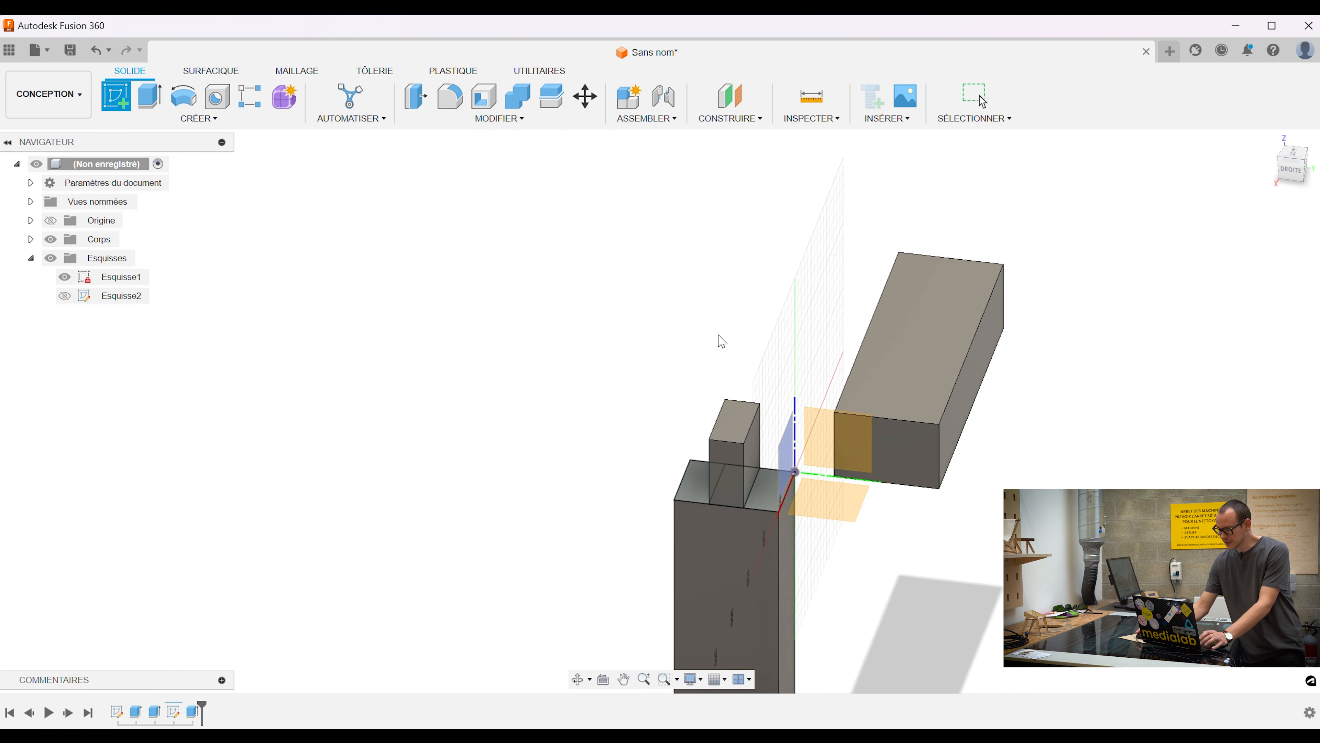
click(922, 355)
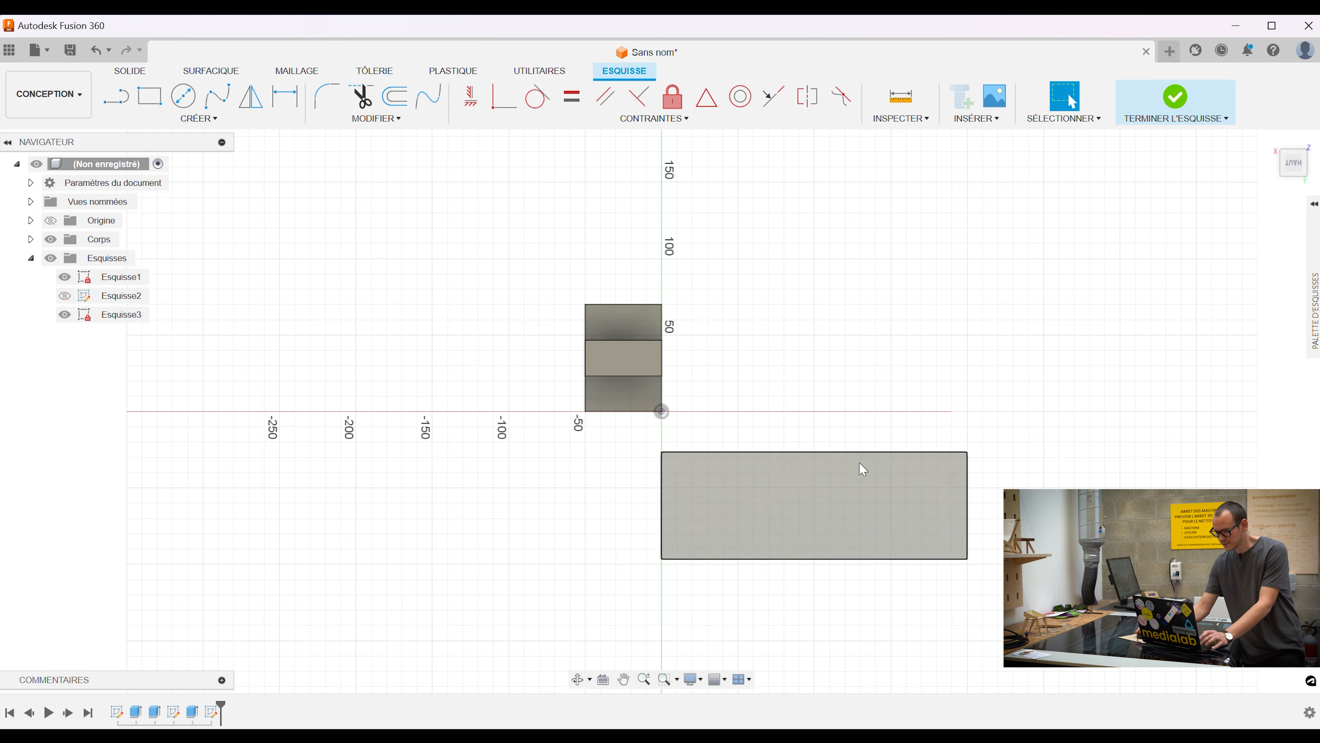
mouse_move(860, 466)
middle_down()
mouse_move(819, 369)
mouse_move(728, 238)
mouse_move(694, 264)
middle_up()
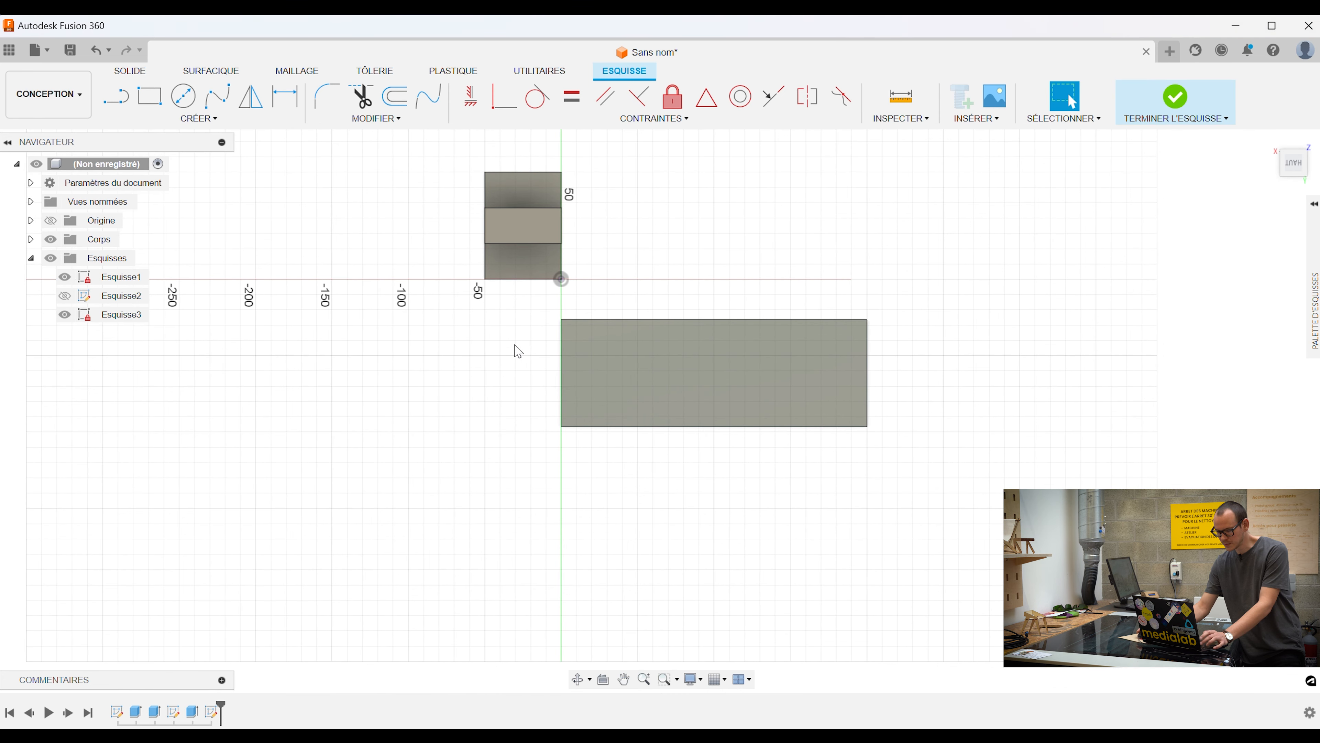
click(150, 96)
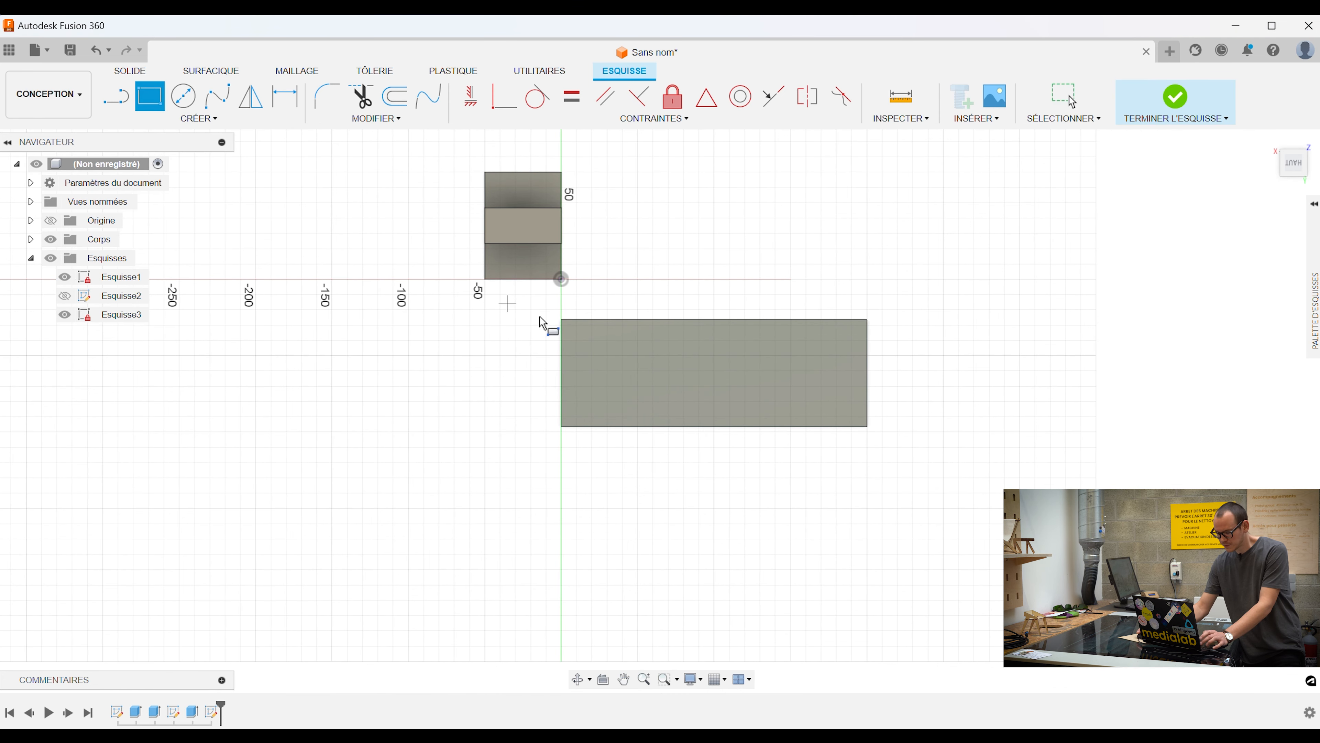
click(588, 357)
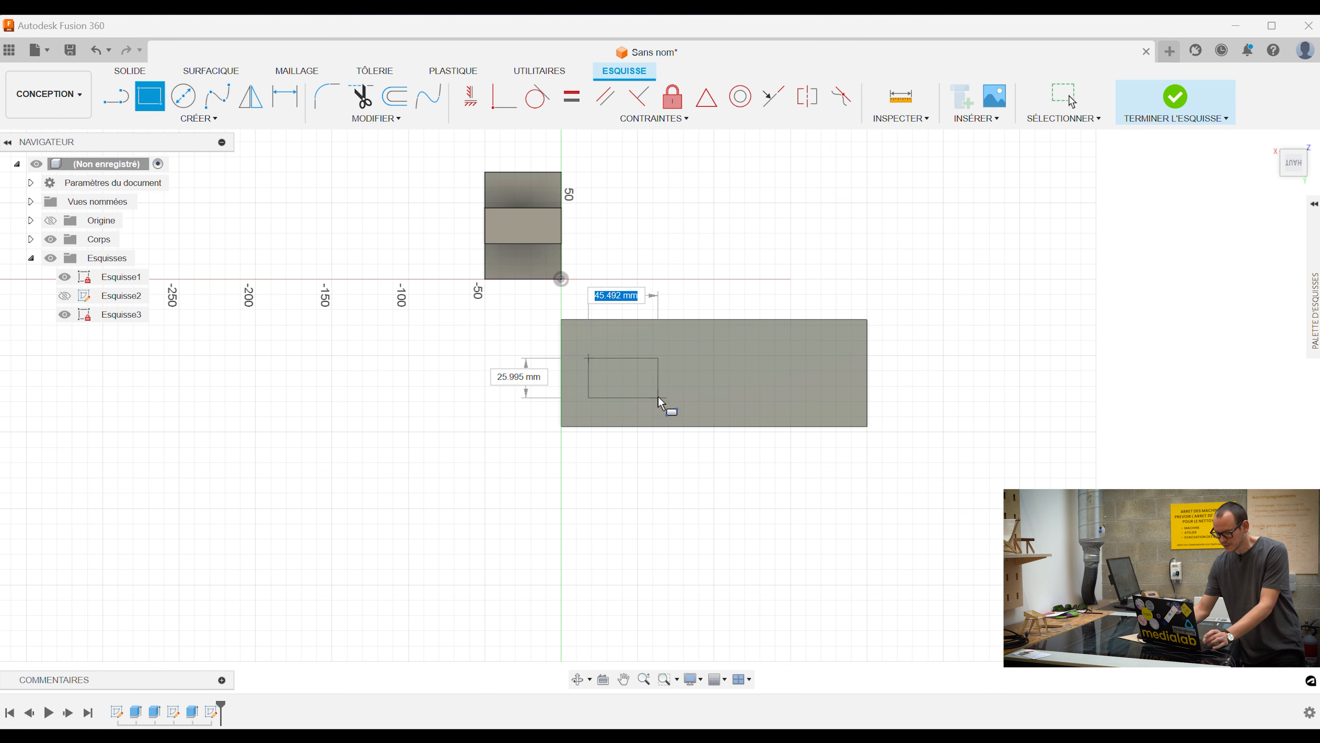
text(l)
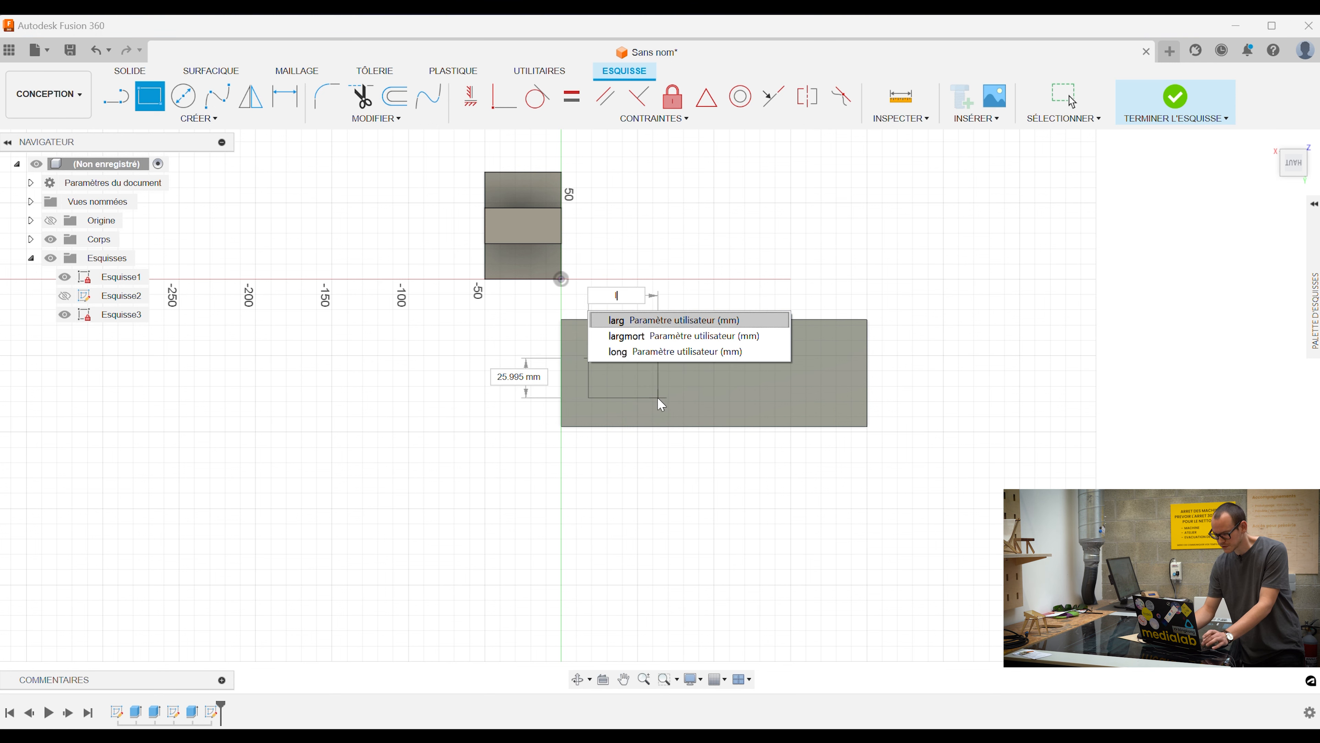
key(Tab)
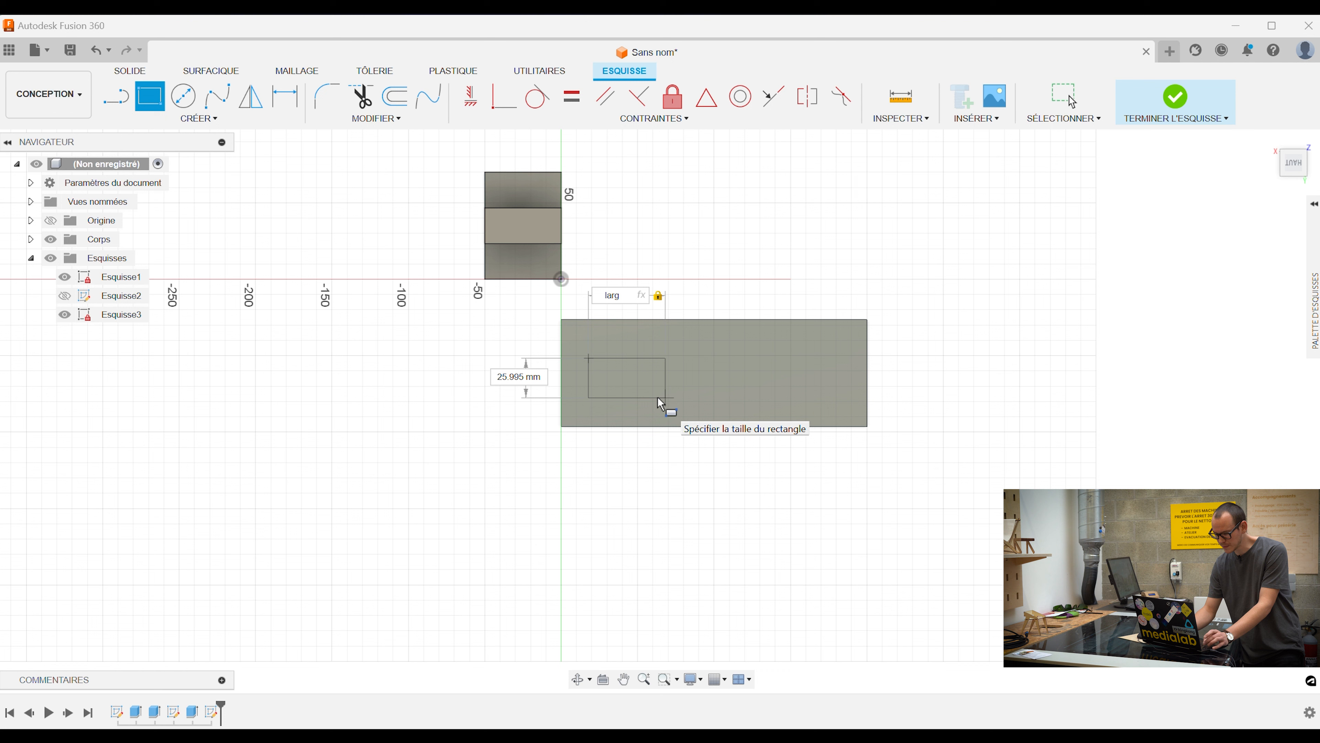
key(Tab)
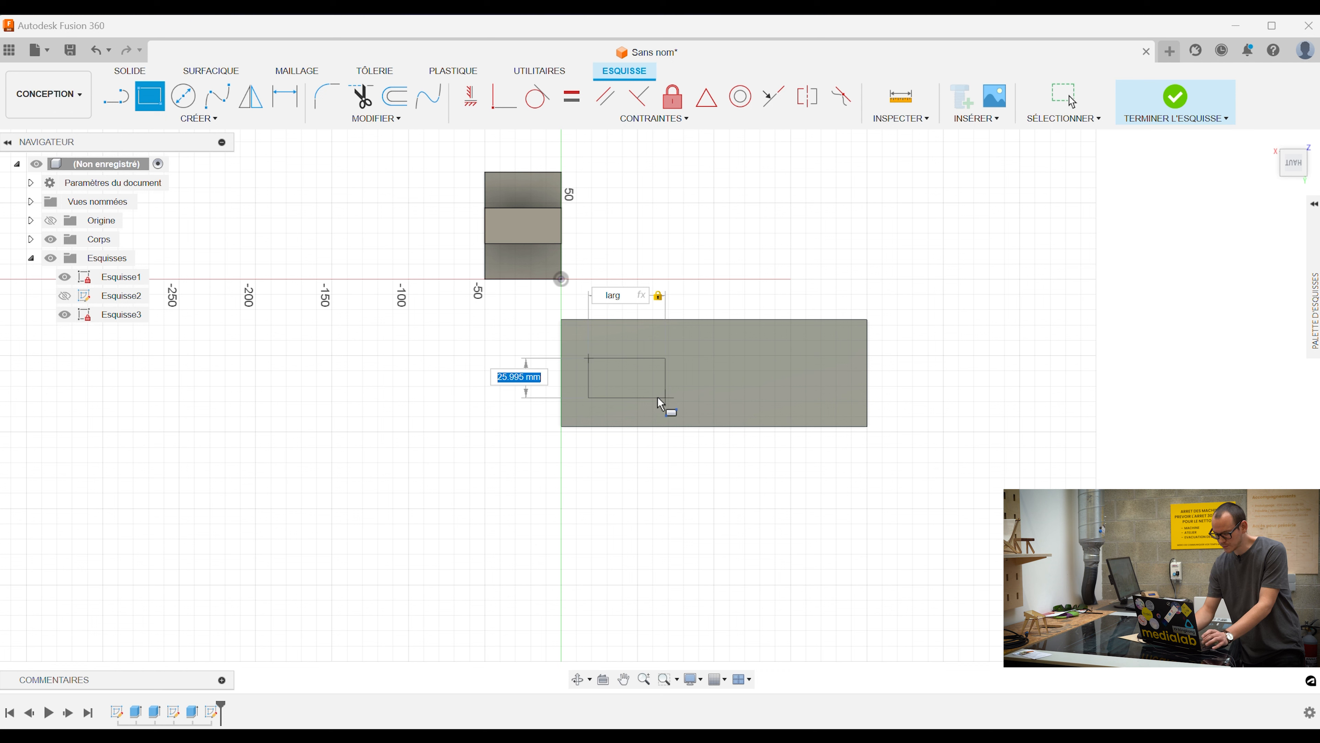
text(l)
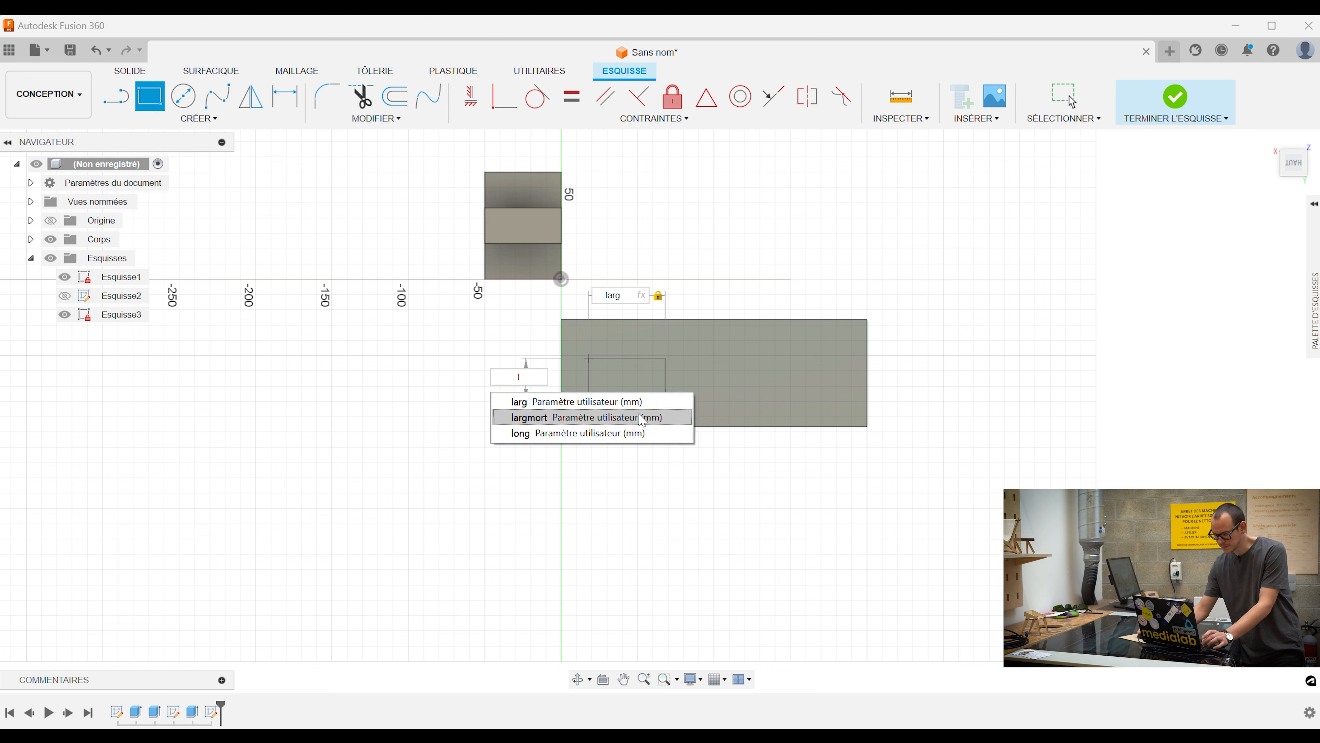
click(640, 418)
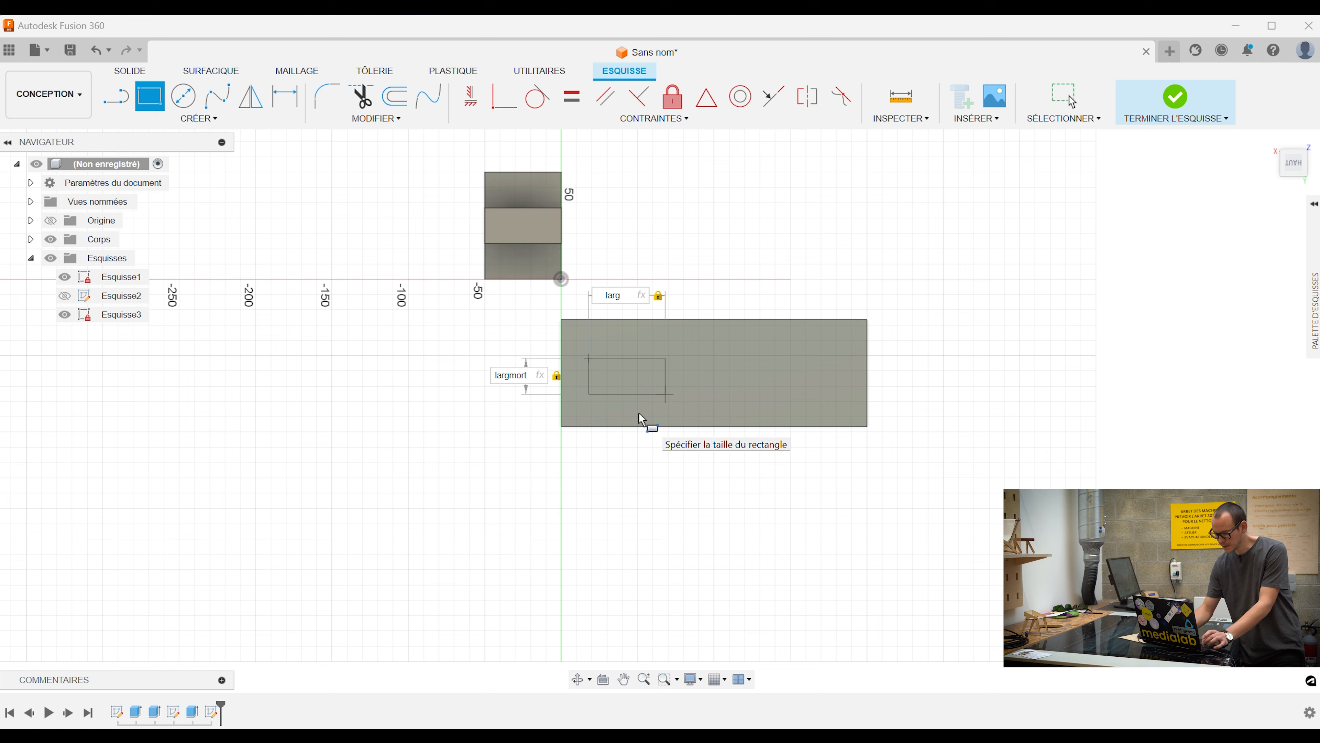
key(Return)
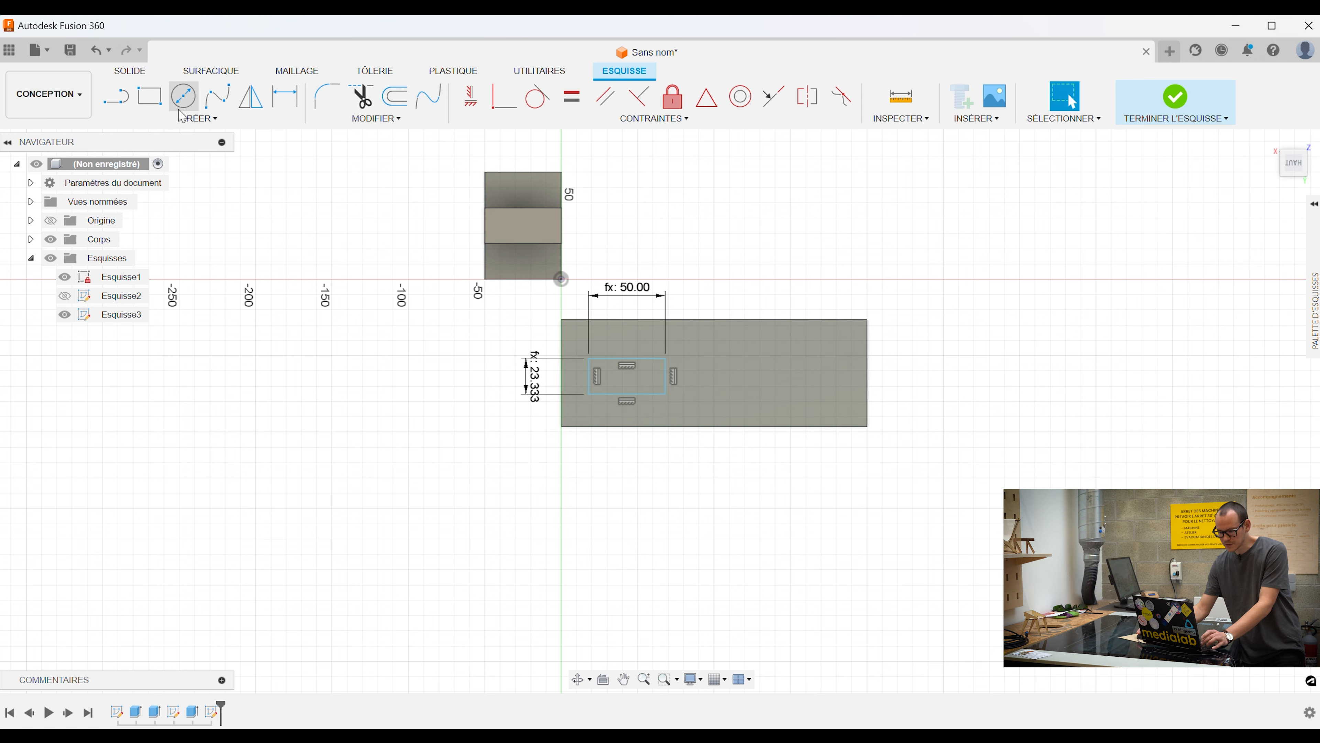
Dimension the mortise rectangle's long side from the second piece's long edge nearest the post, using largmort as the distance.
click(196, 118)
click(172, 373)
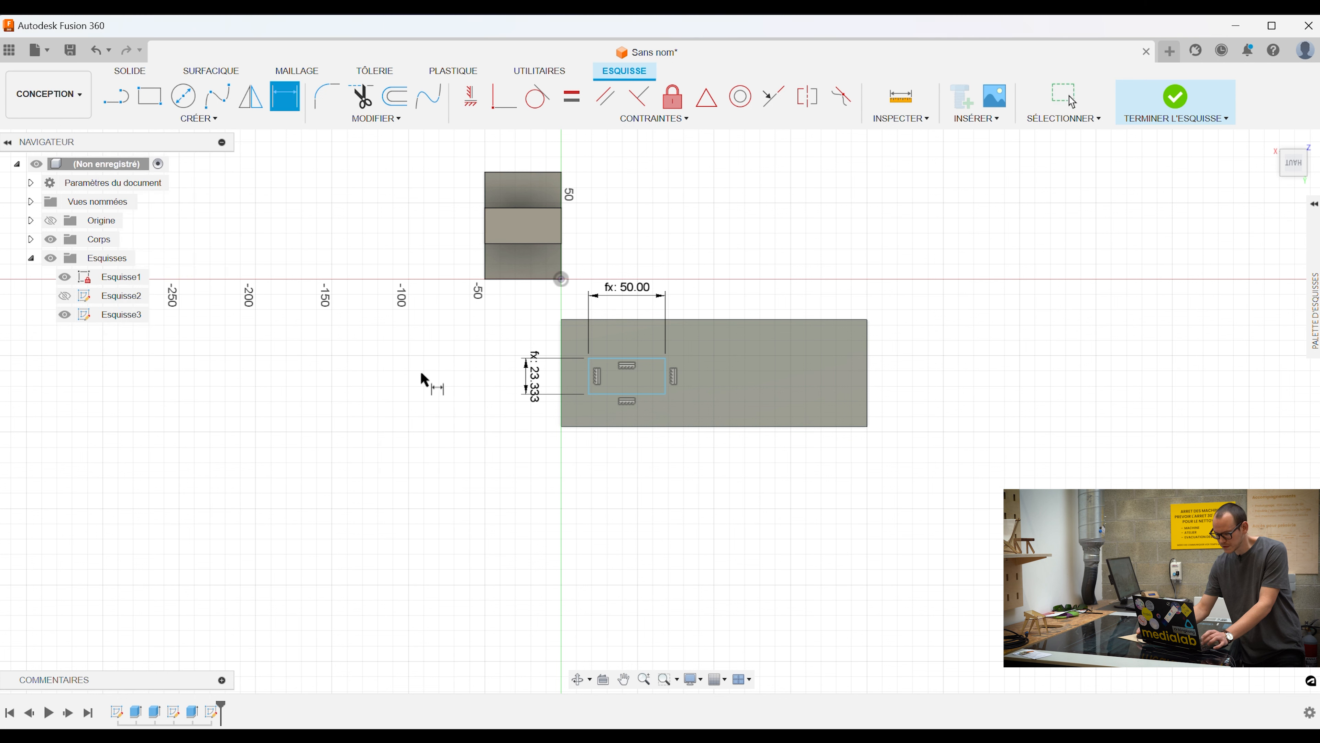
click(622, 319)
click(626, 358)
click(466, 367)
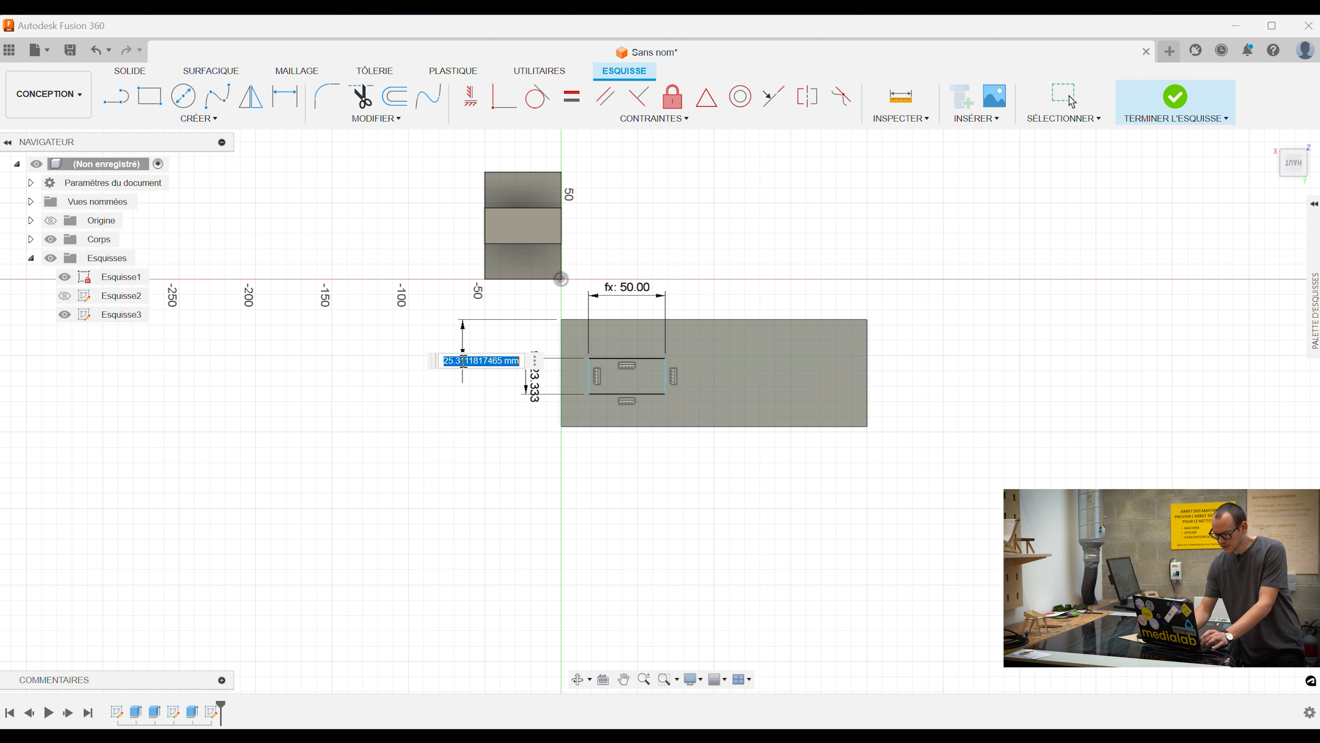
text(l)
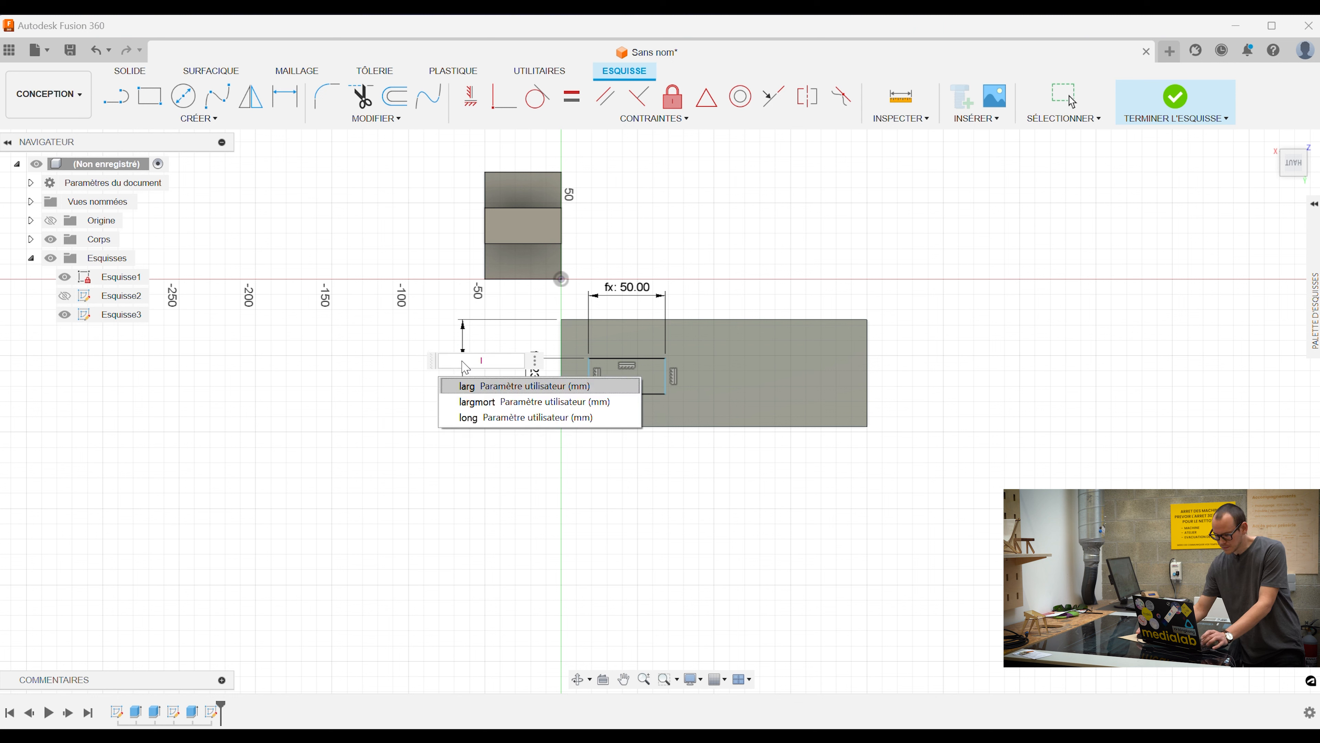
click(488, 402)
key(Return)
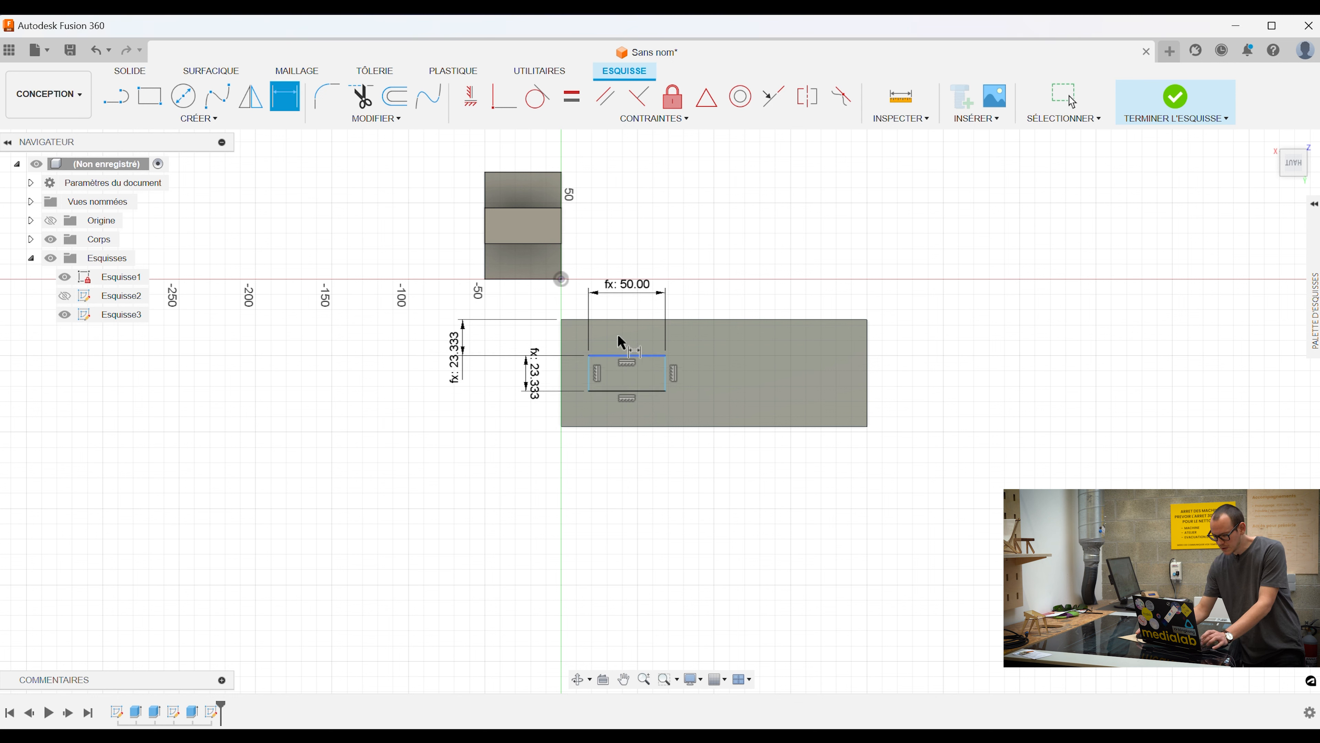
Dimension the mortise rectangle's short side from the piece's nearest end edge as largmort, and finish the sketch.
click(590, 375)
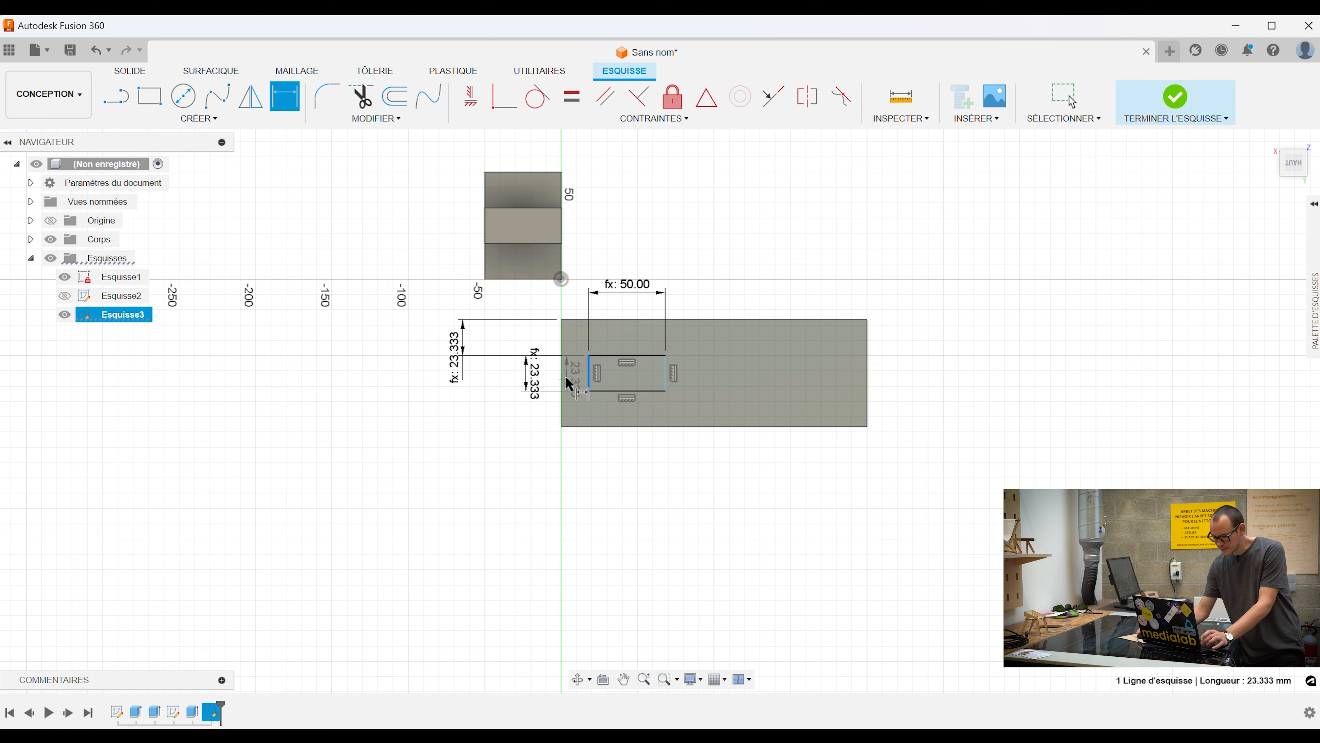
click(564, 383)
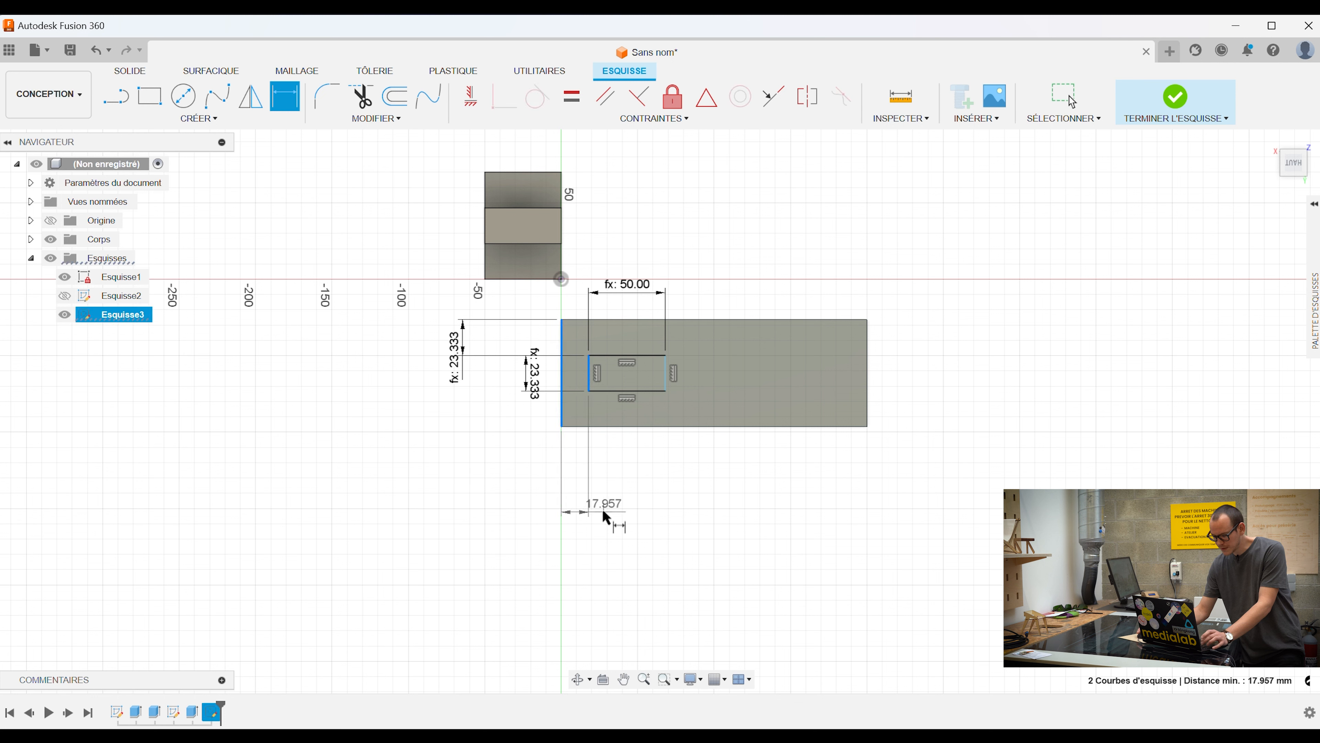
click(604, 512)
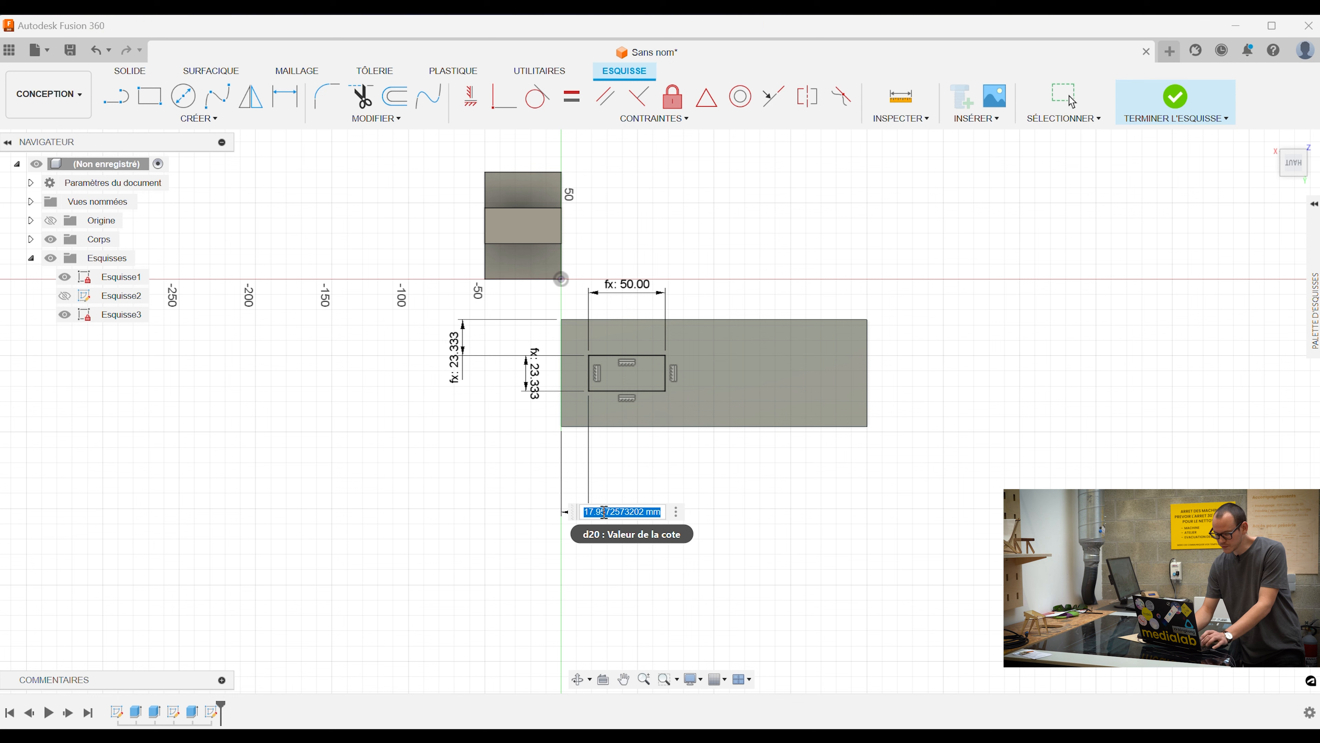
text(l)
click(616, 554)
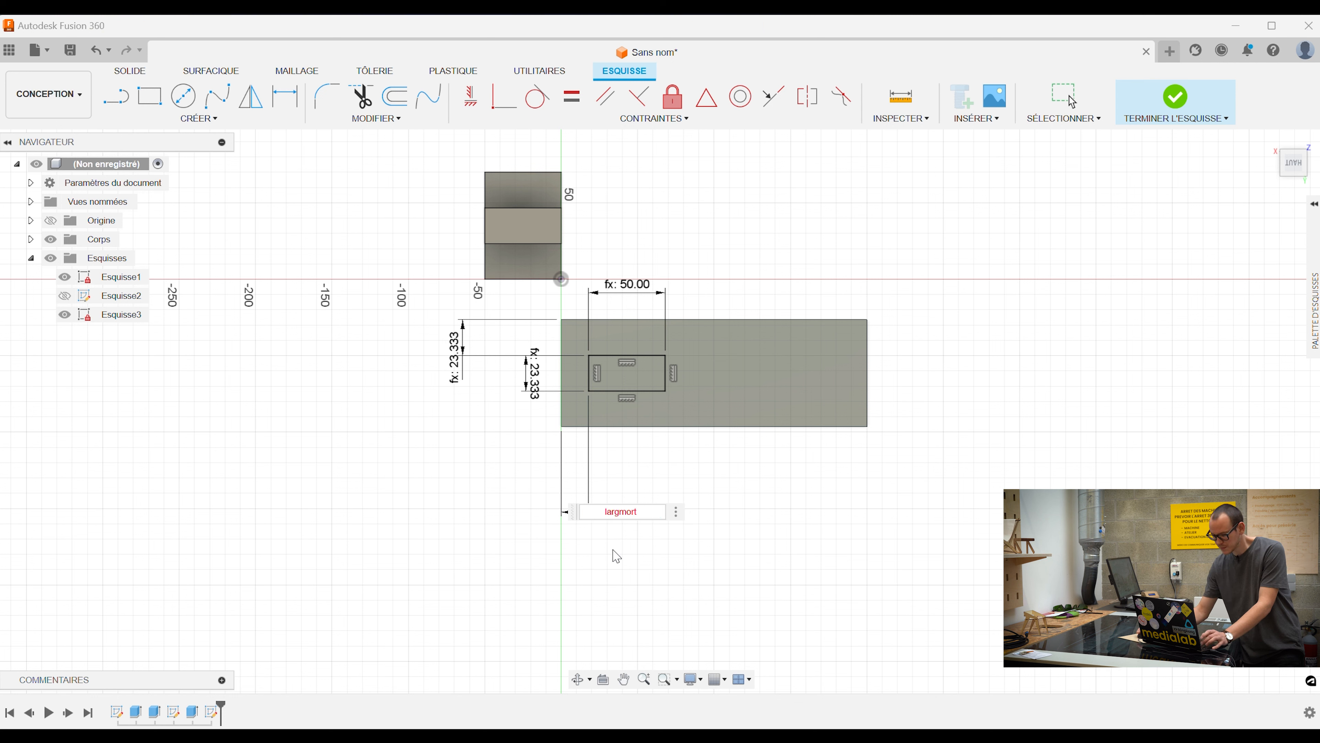
key(Return)
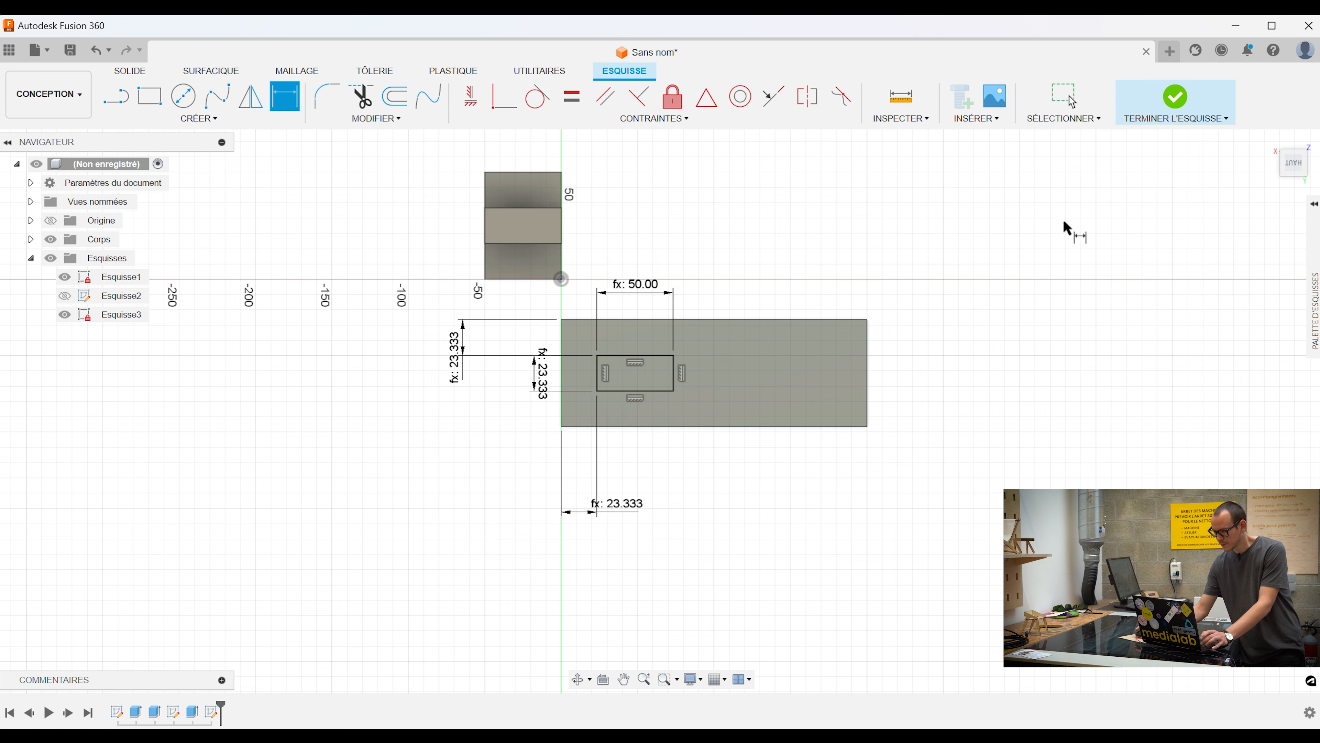
click(1143, 96)
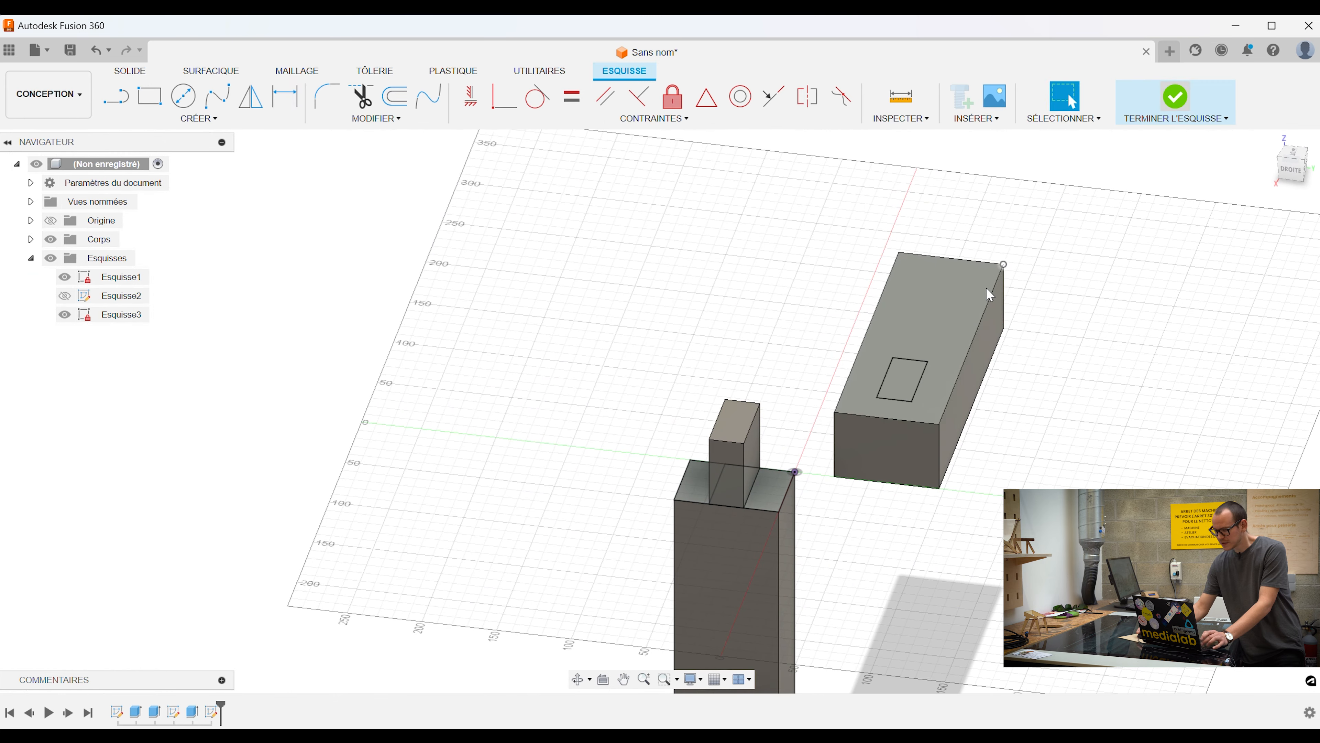
Extrude the mortise rectangle by -larg to cut the mortise through the second piece.
click(910, 386)
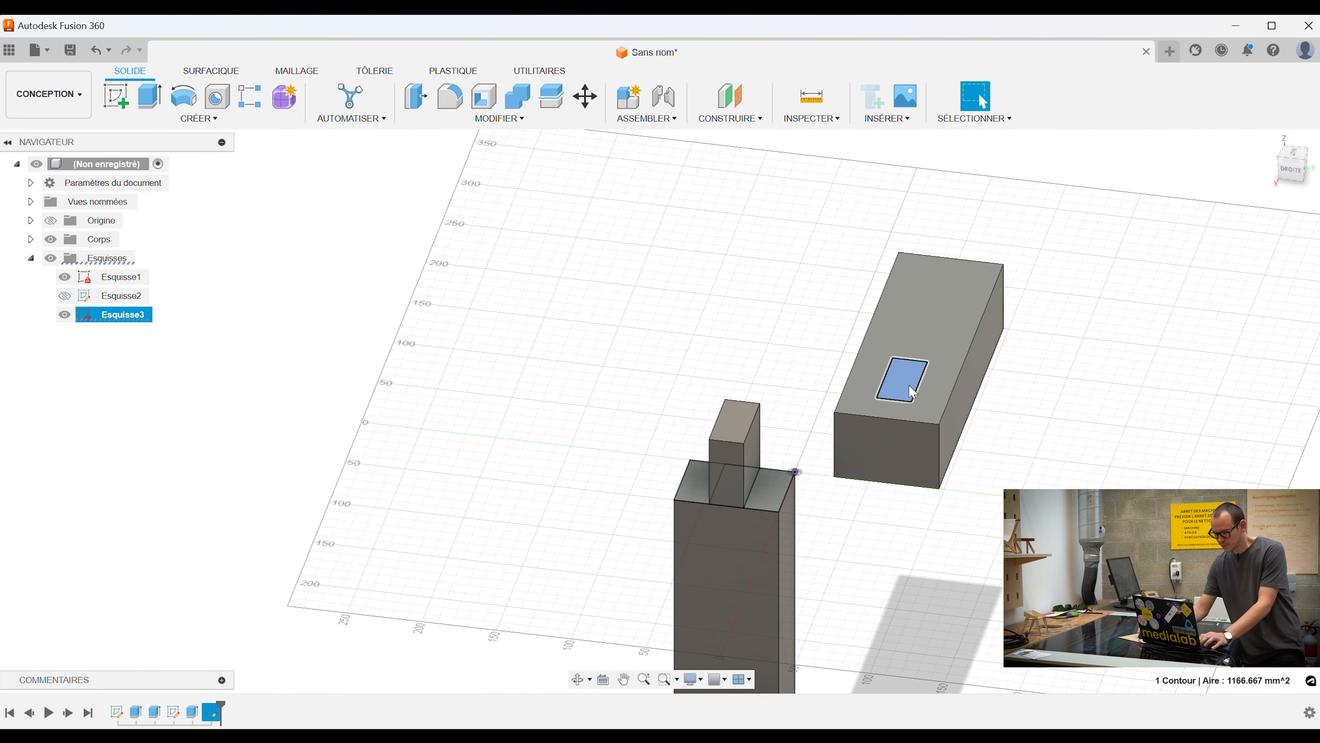
key(e)
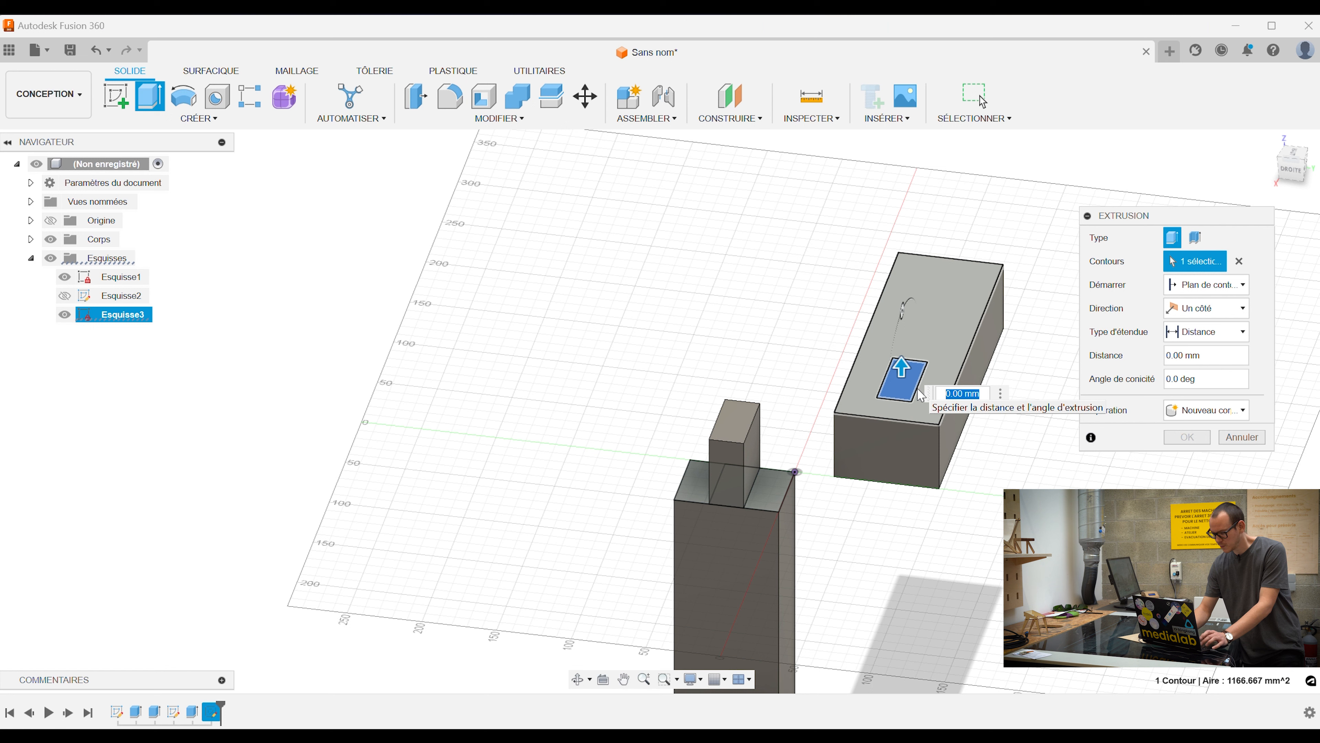
key(BackSpace)
text(-l)
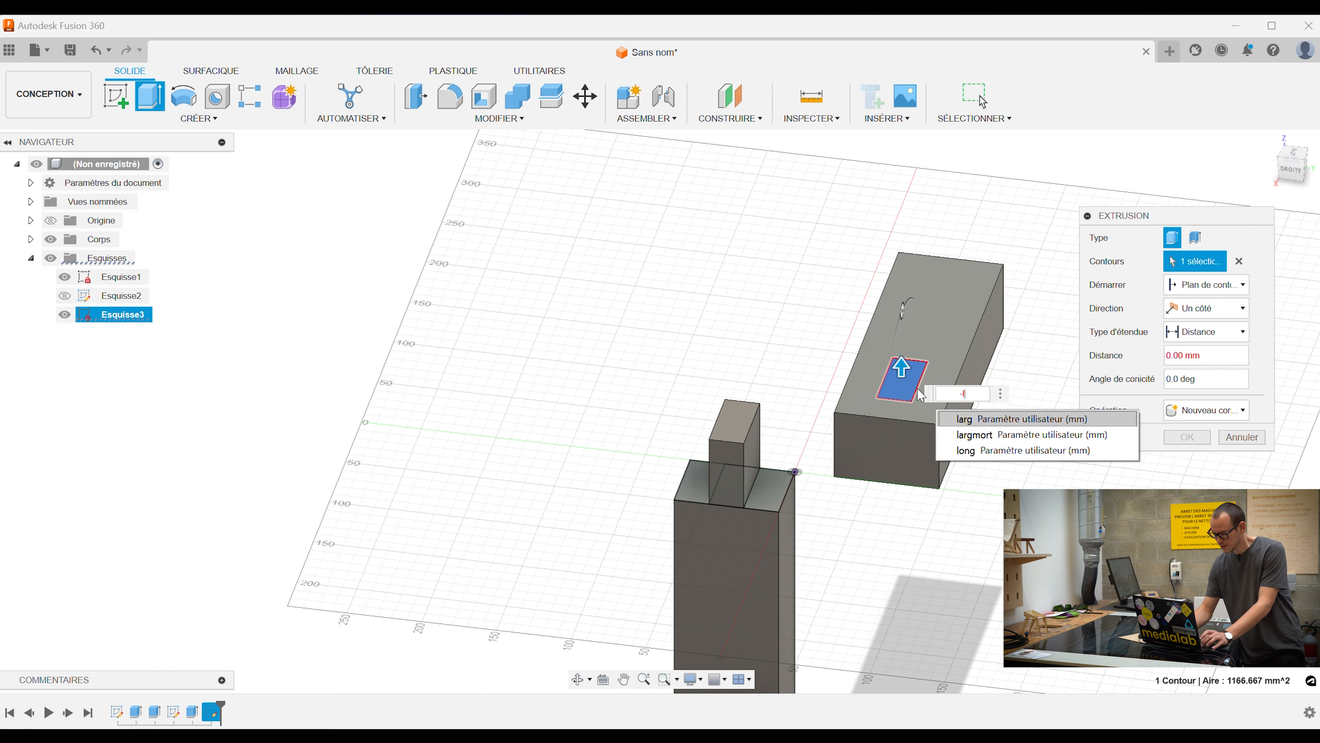
click(1081, 421)
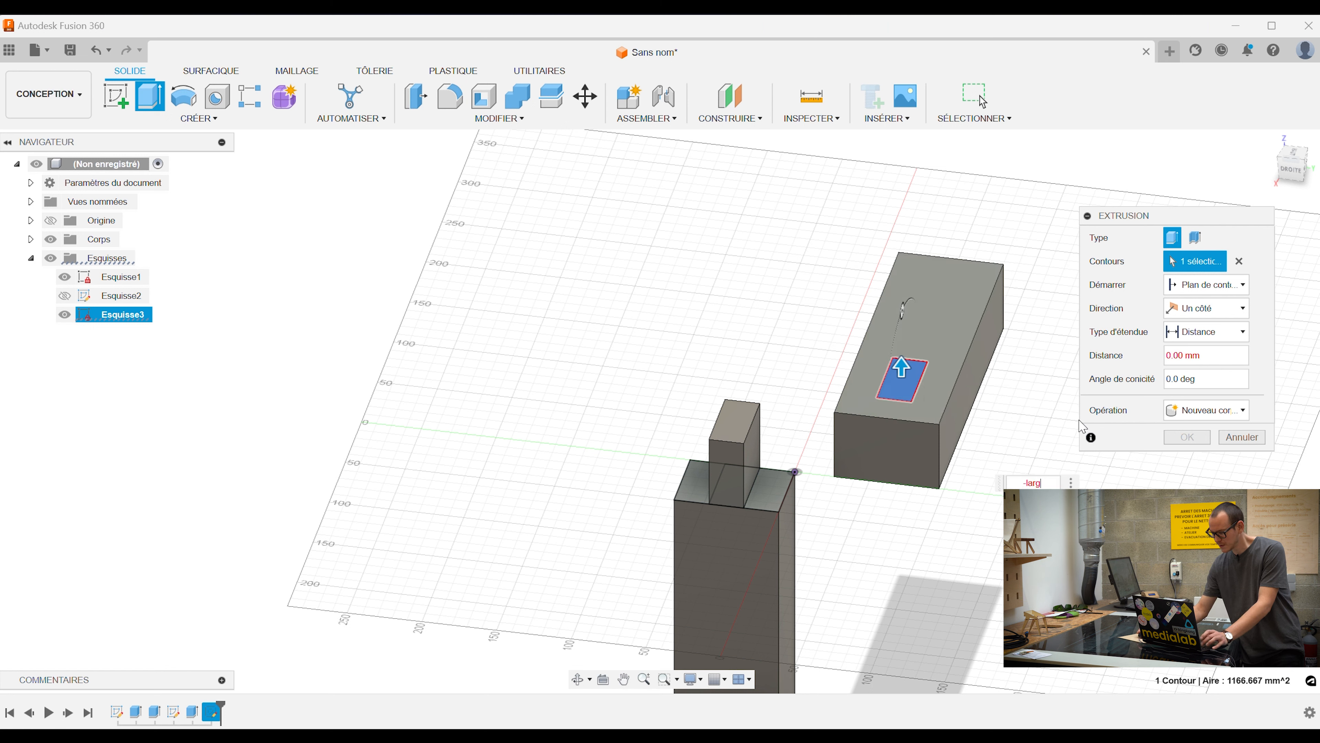
click(1186, 460)
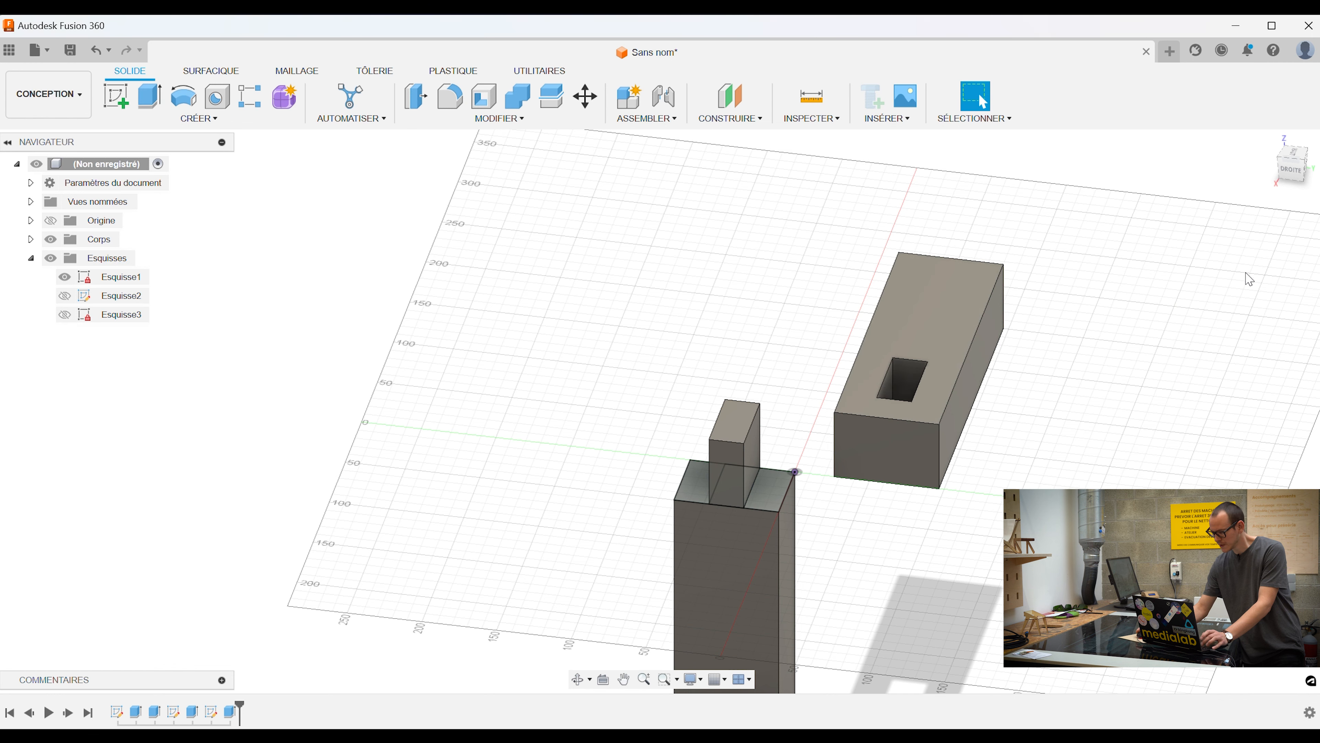
Try to start a joint between the two wooden bodies.
drag(1295, 168, 1228, 231)
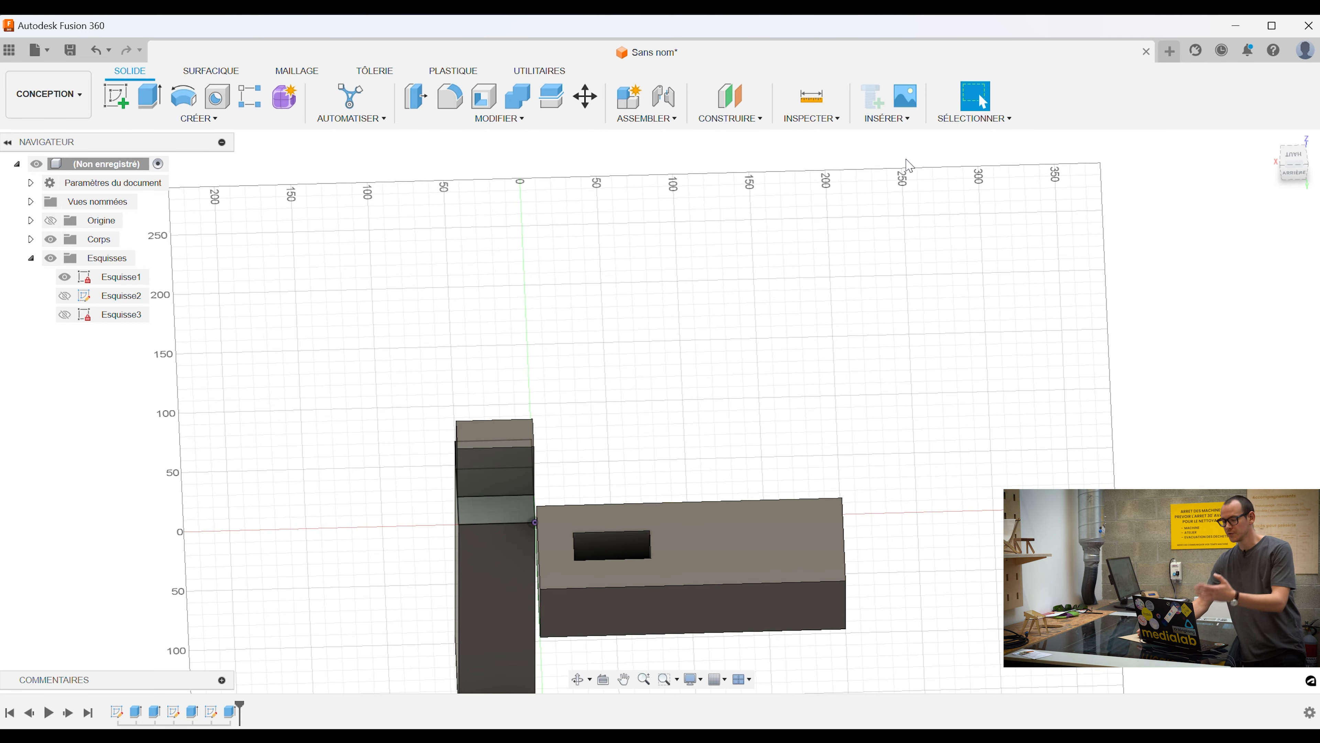
click(665, 121)
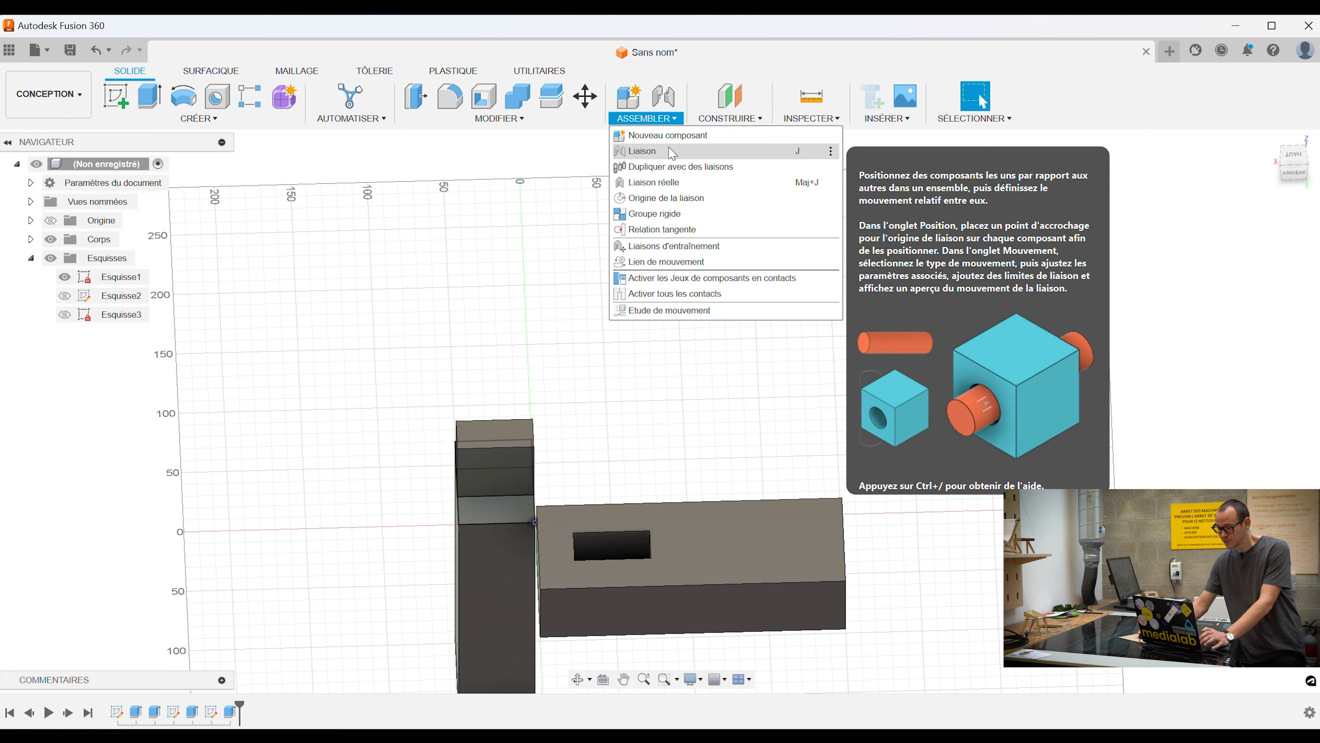
click(672, 152)
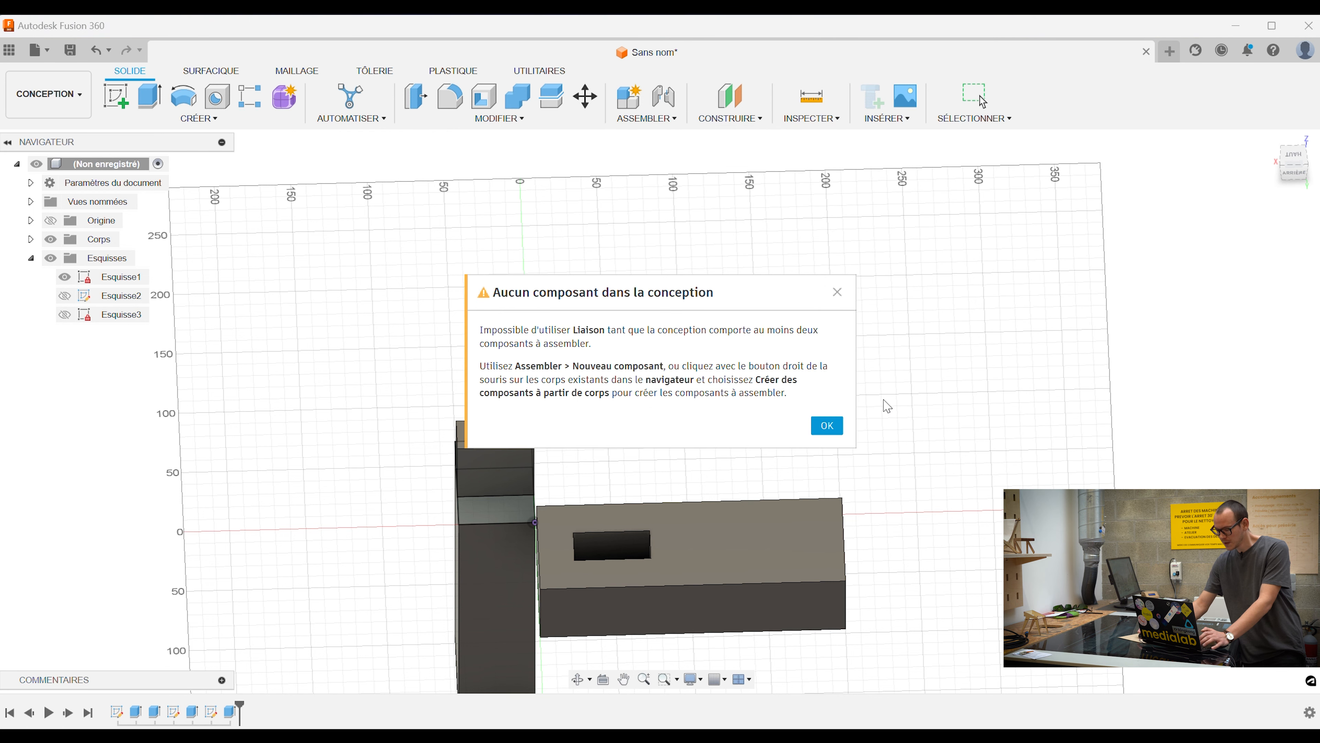
click(827, 425)
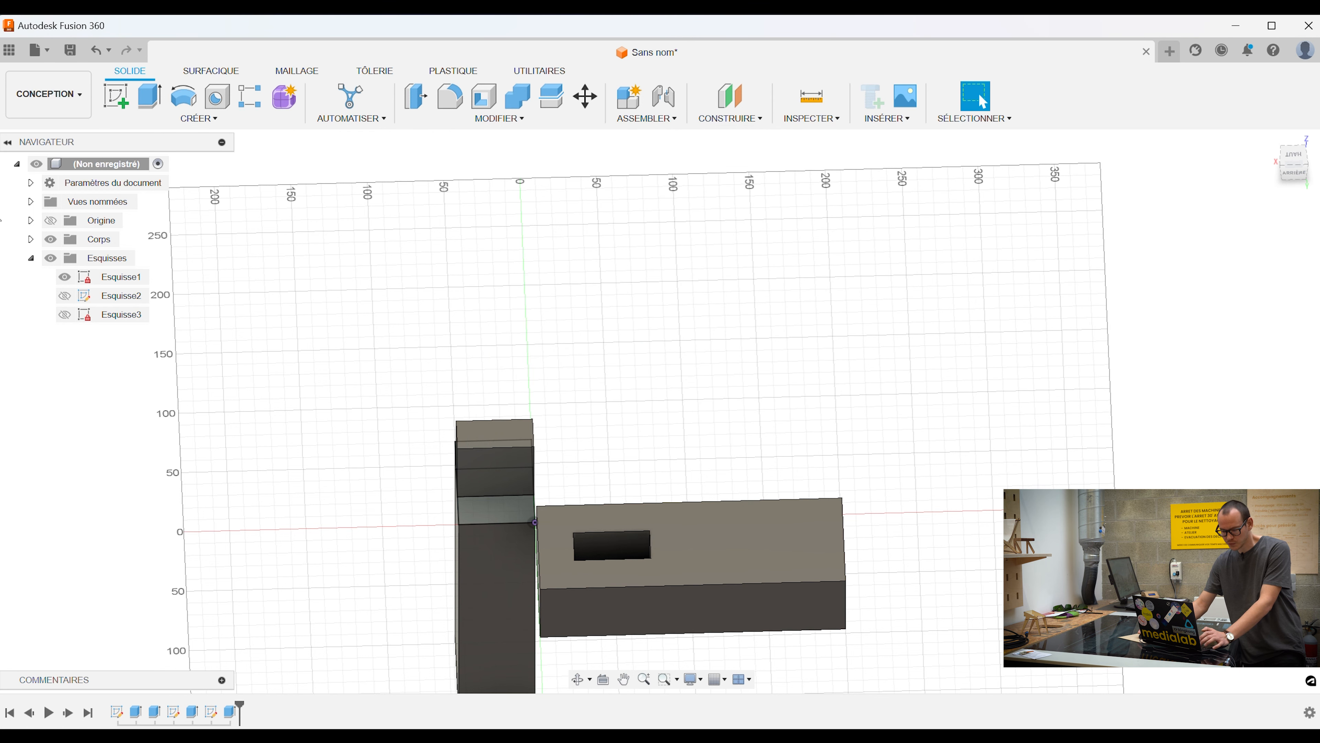
Create a separate component from each of the two bodies, Corps1 and Corps2.
click(31, 239)
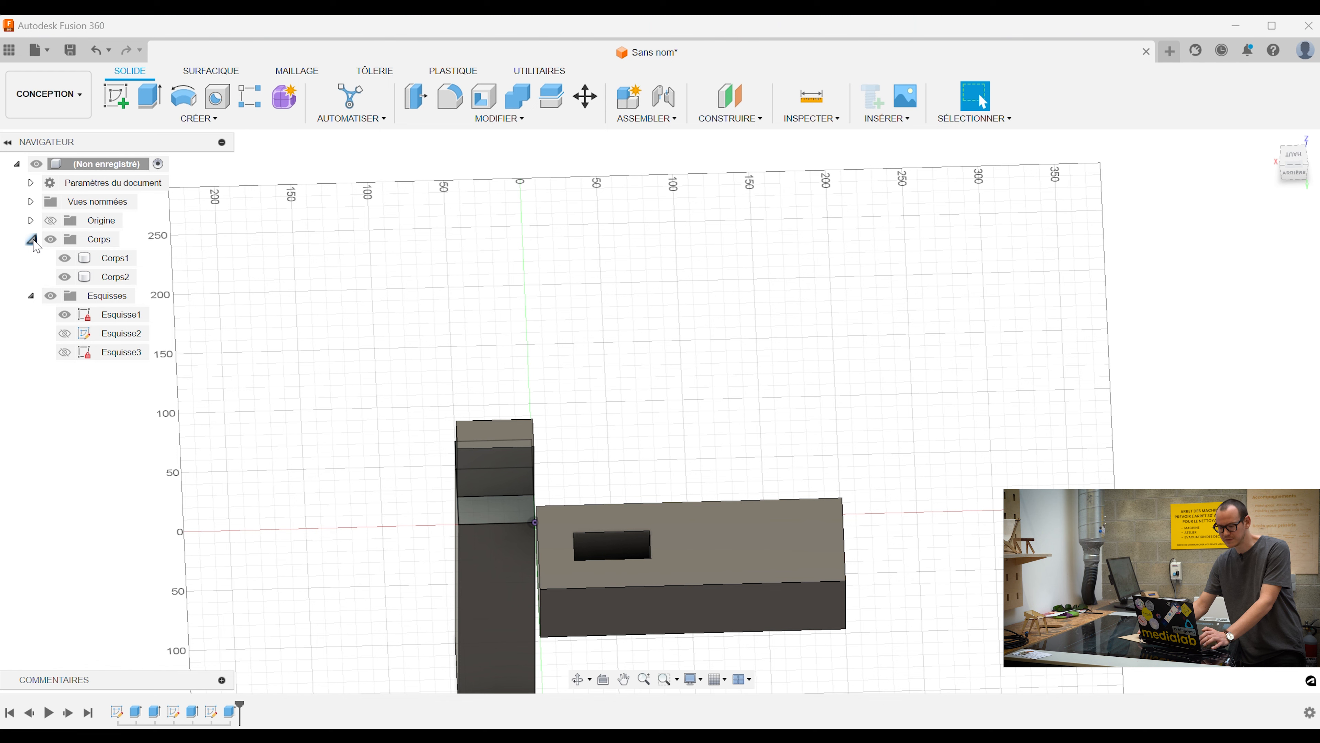
right_click(107, 259)
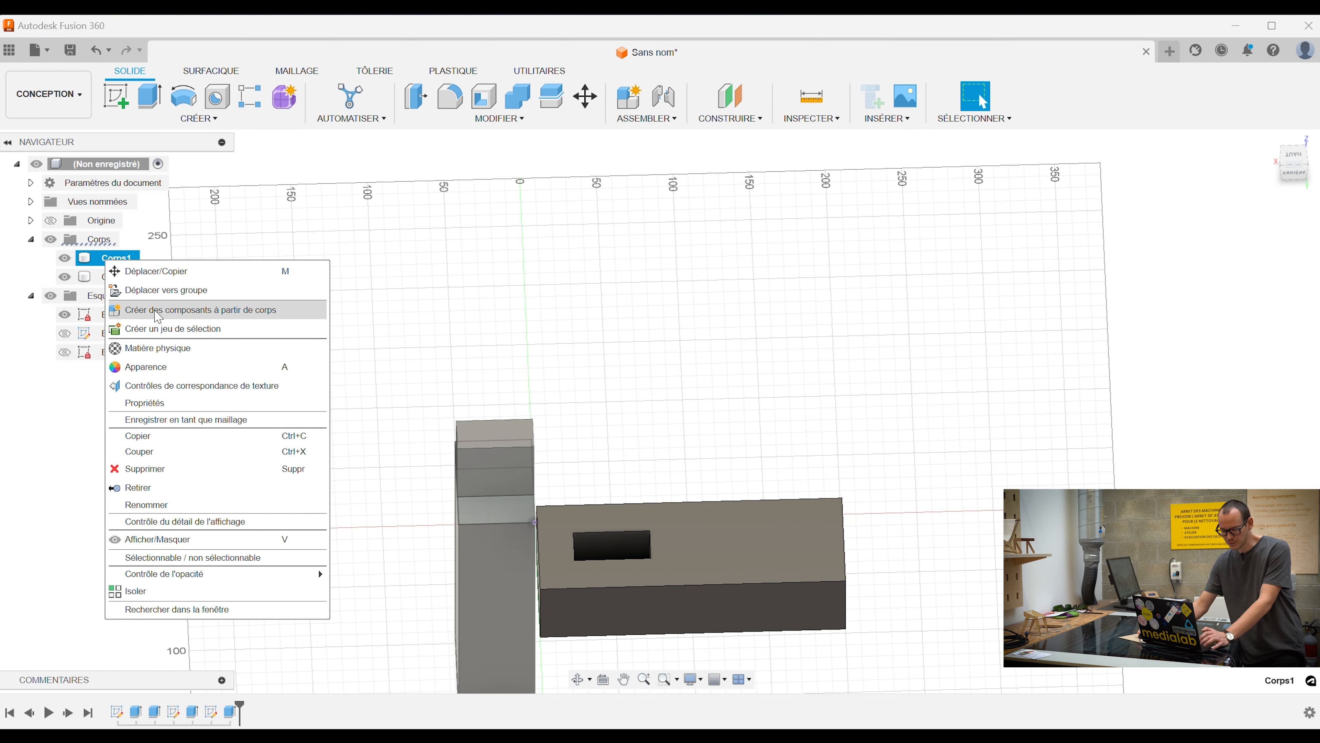
click(159, 312)
click(111, 263)
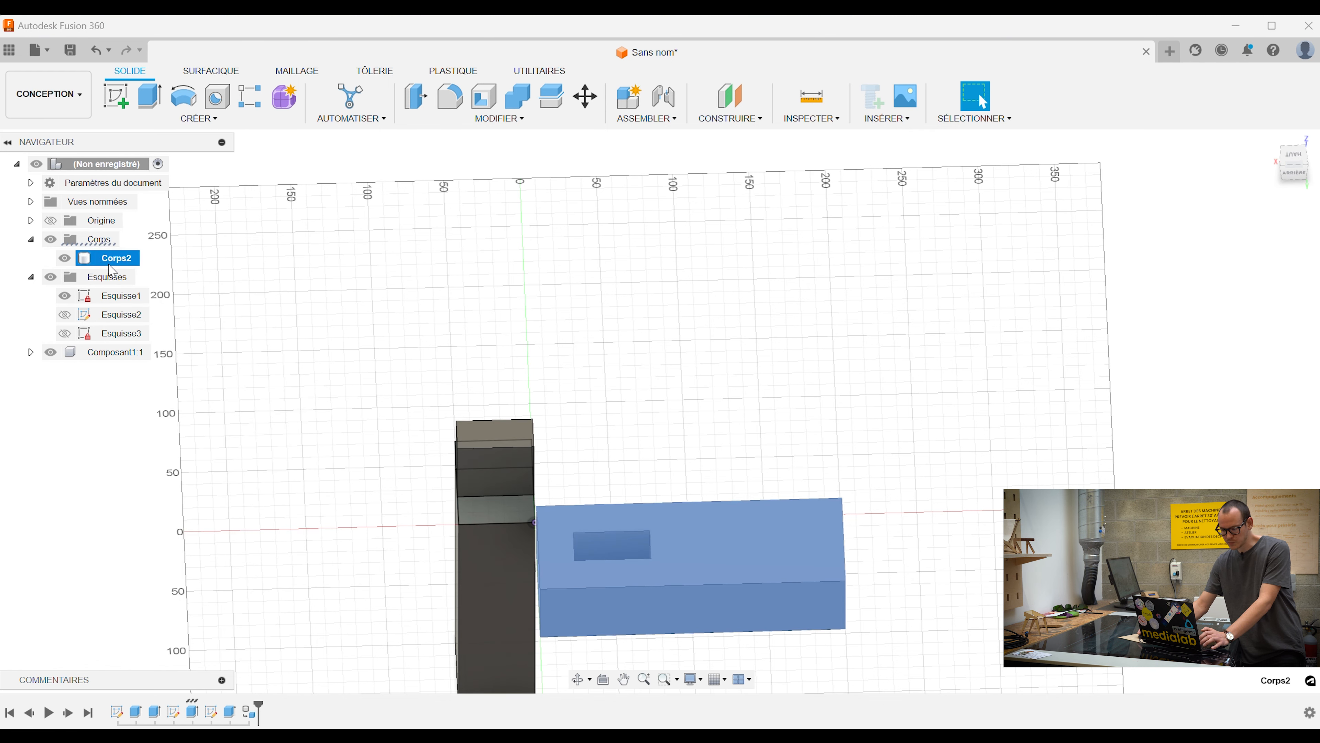
right_click(110, 267)
click(156, 313)
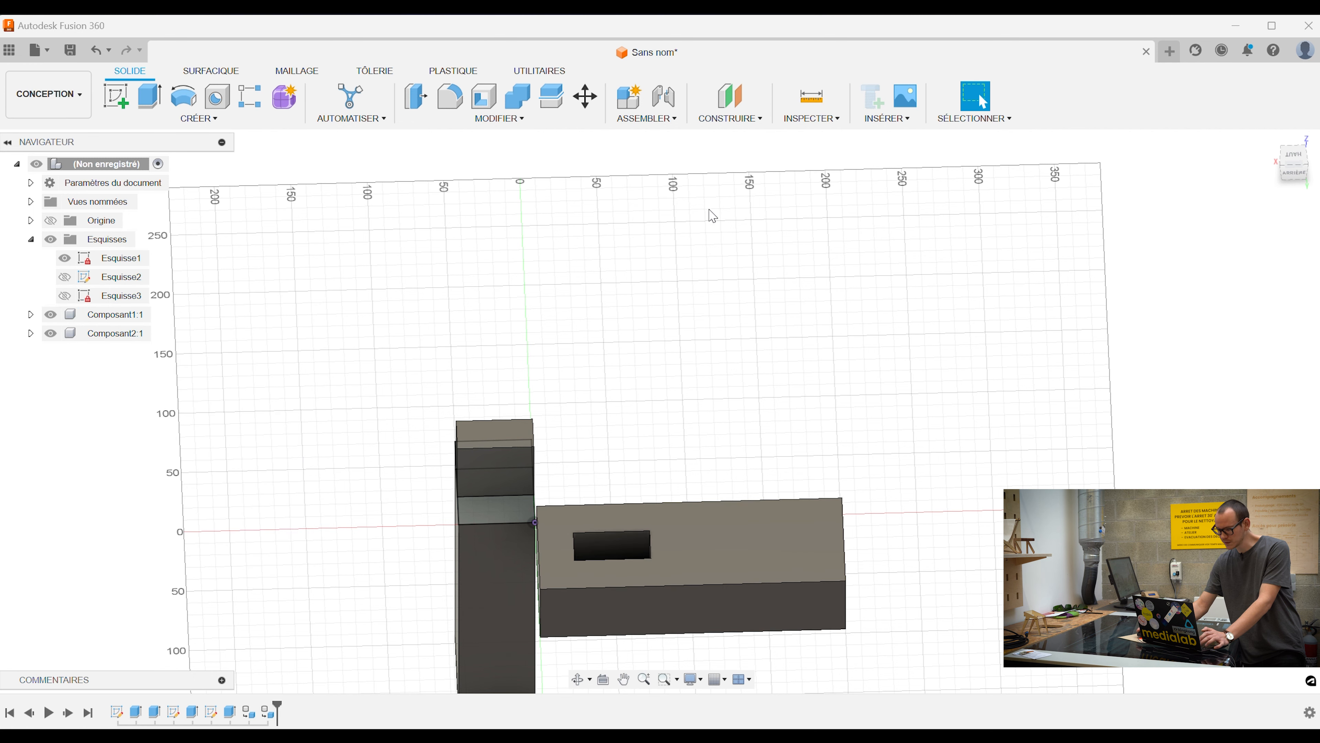
Join the two components by snapping the centre of the tenon's wide rear face to the centre of the mortise's long inner wall.
click(664, 118)
click(668, 154)
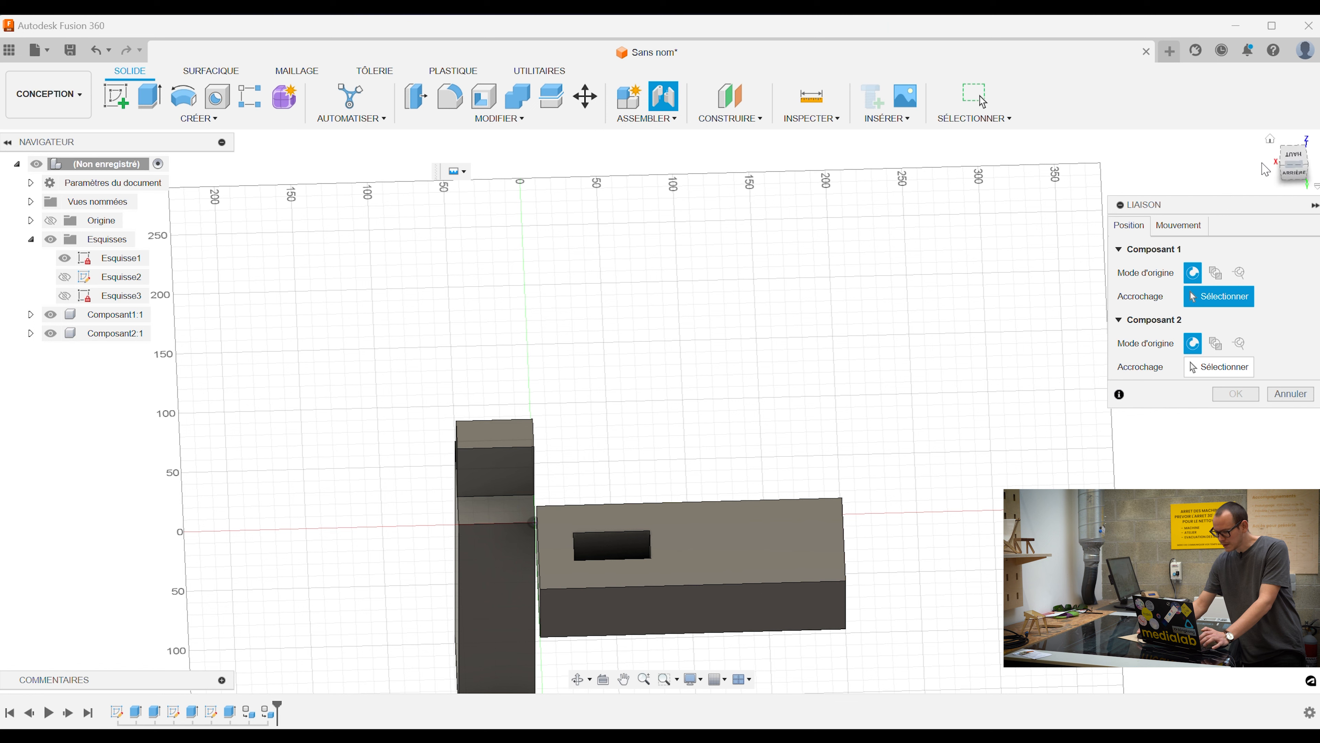
drag(1298, 170, 1284, 146)
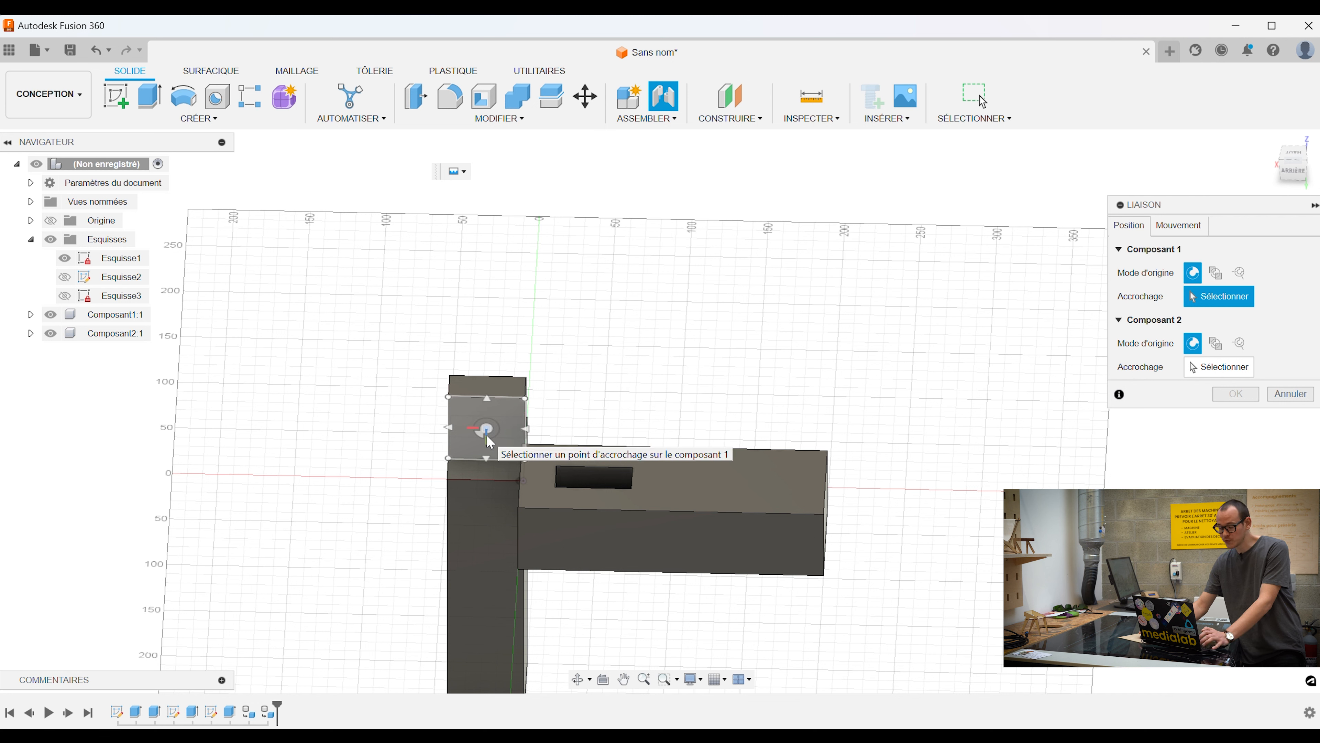
click(487, 430)
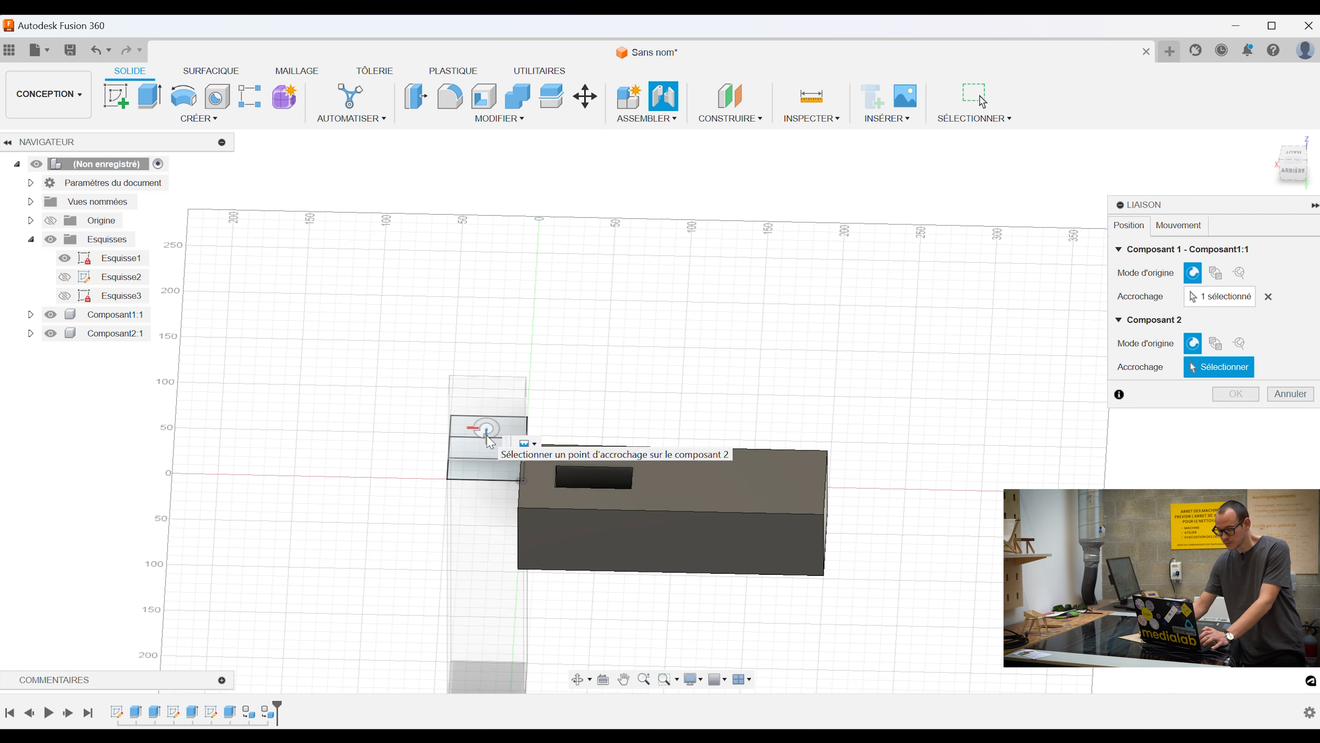
drag(1284, 170, 1281, 236)
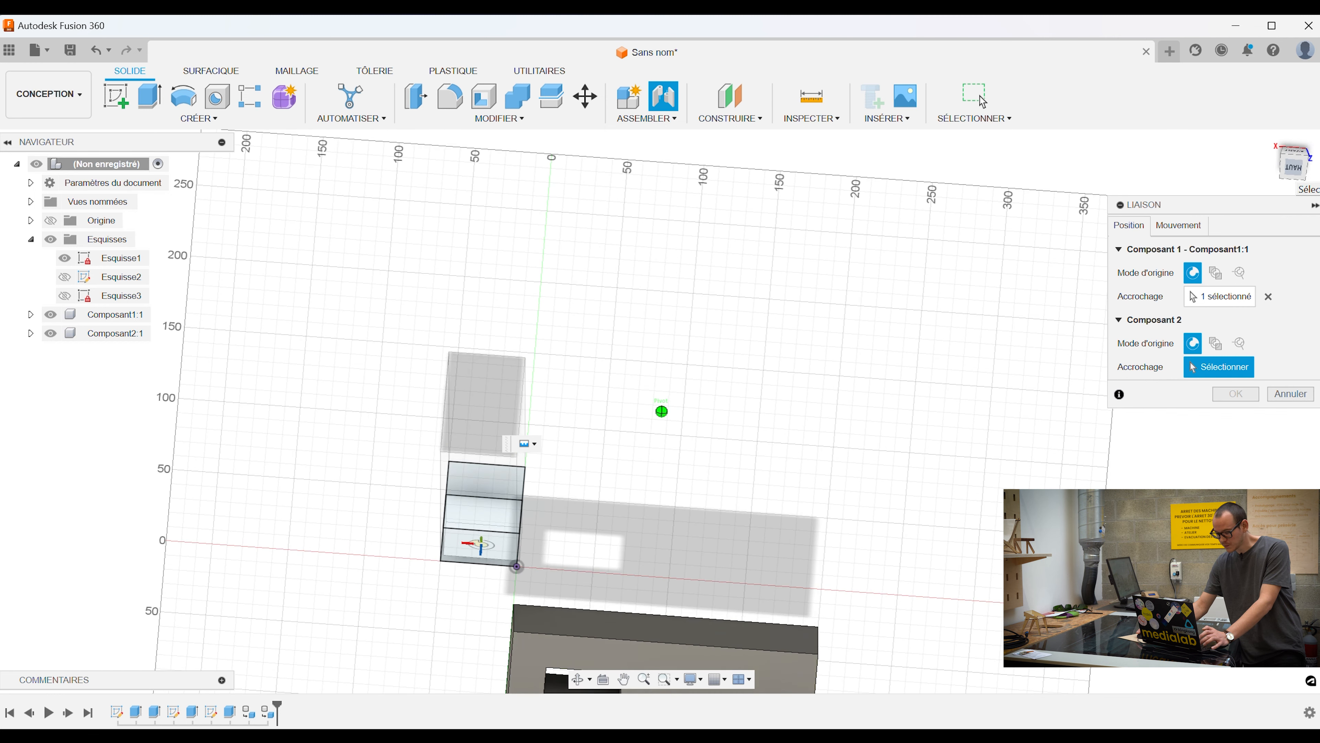
middle_drag(787, 348, 764, 175)
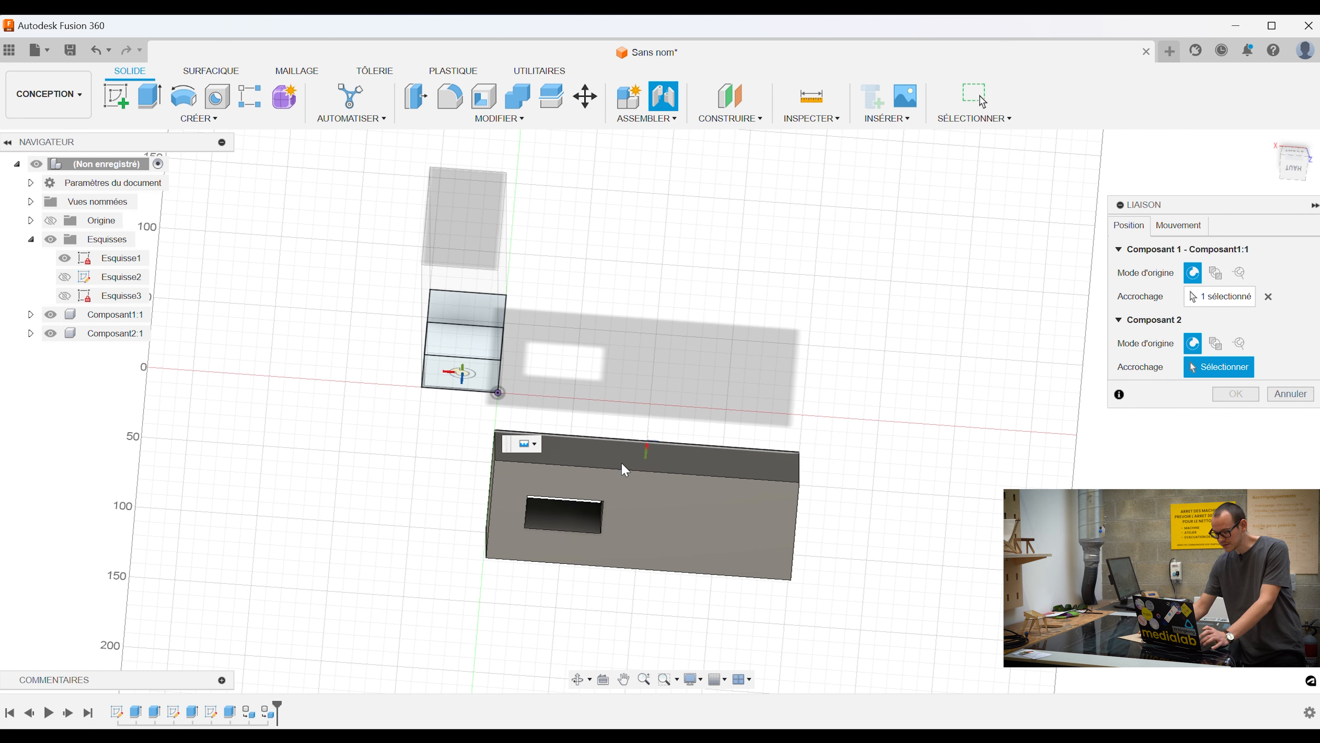
scroll(574, 529, up, 5)
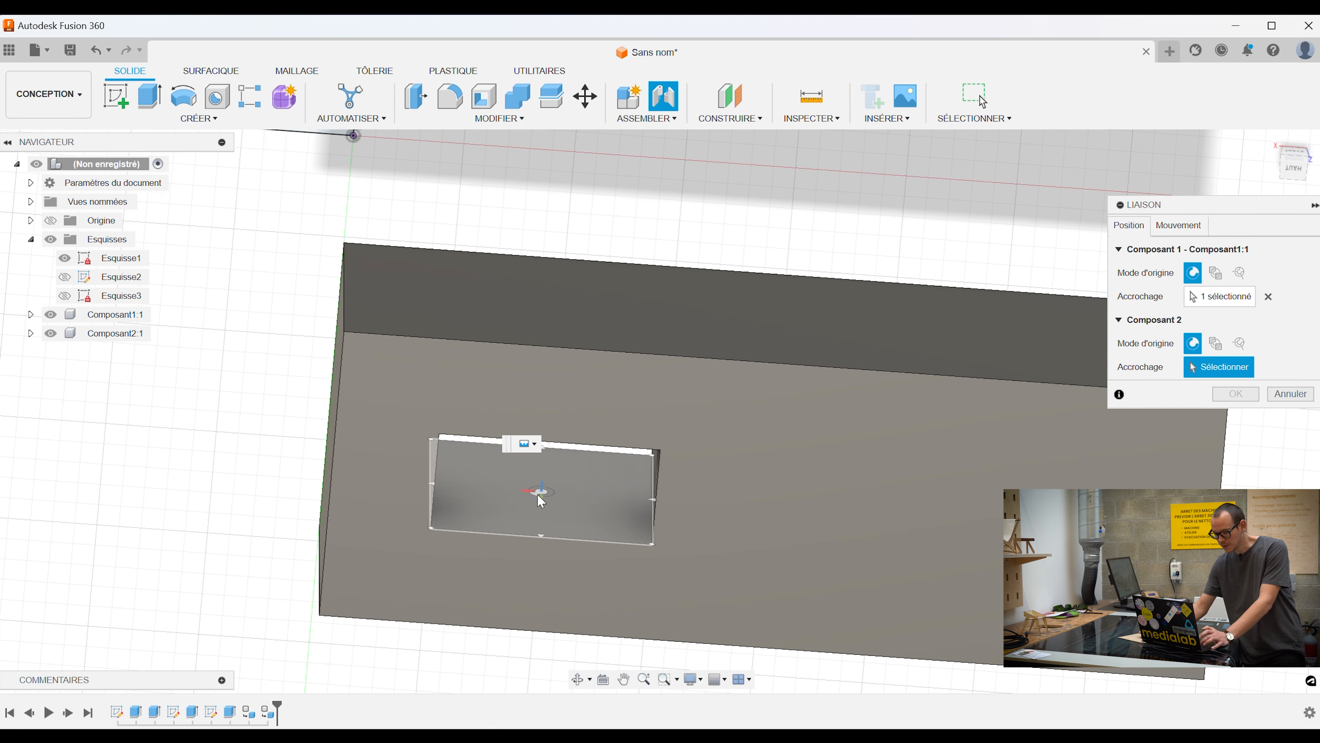
click(540, 497)
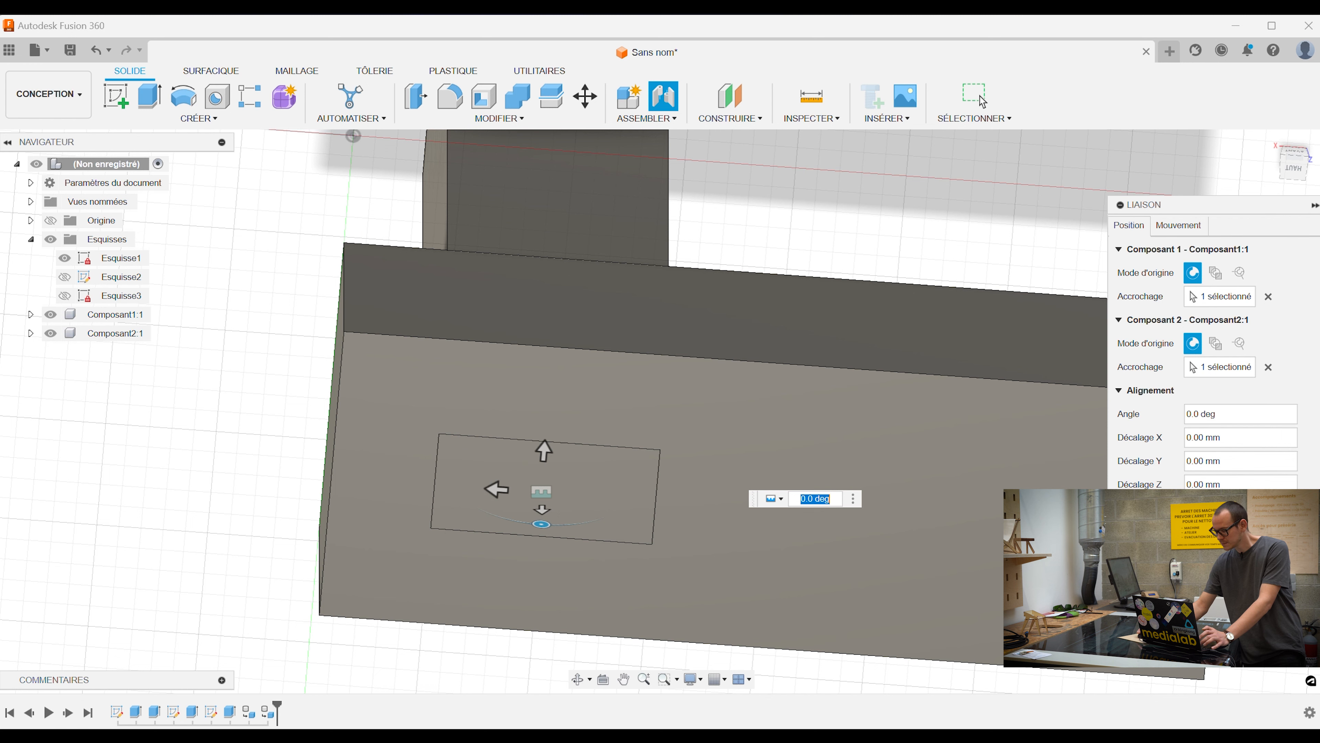
key(Return)
mouse_move(1287, 176)
mouse_down()
mouse_move(1288, 73)
mouse_move(1288, 175)
mouse_up()
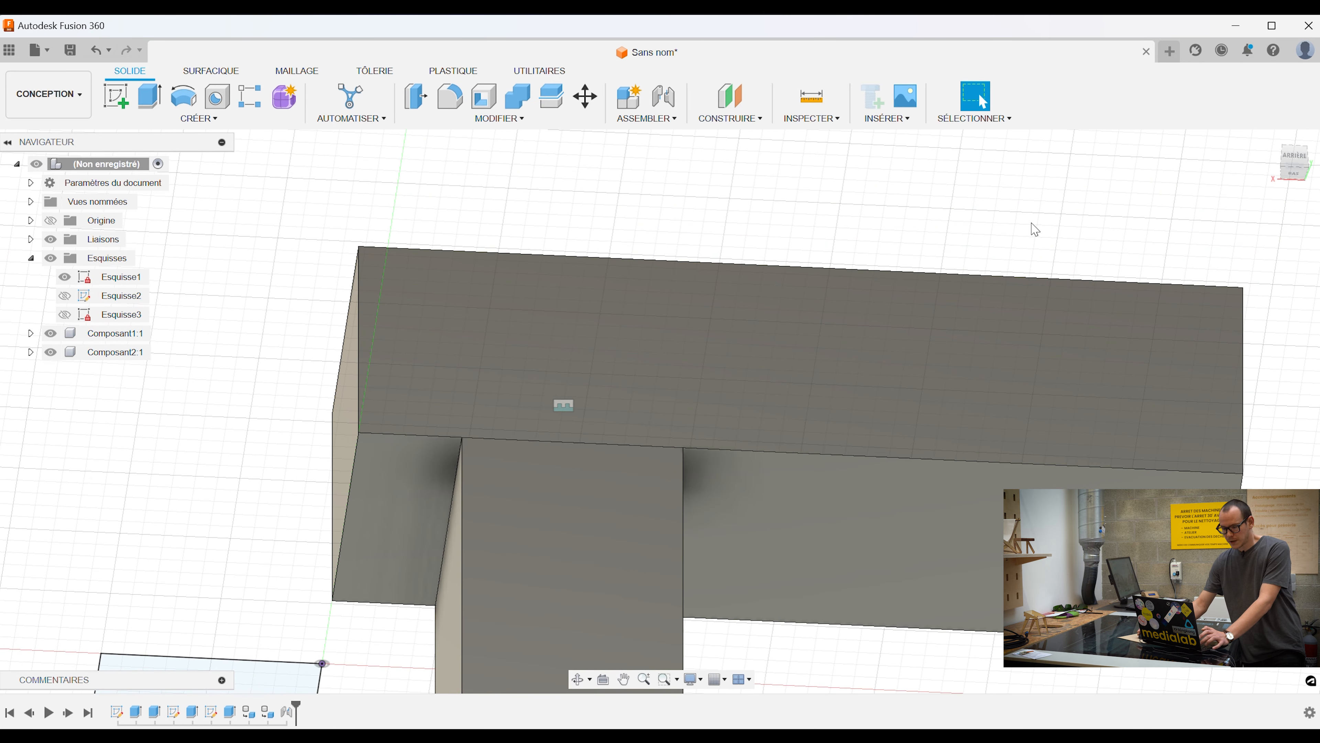
Edit Esquisse1, set the user parameters long to 90 mm and larg to 70 mm, and finish the sketch.
right_click(120, 283)
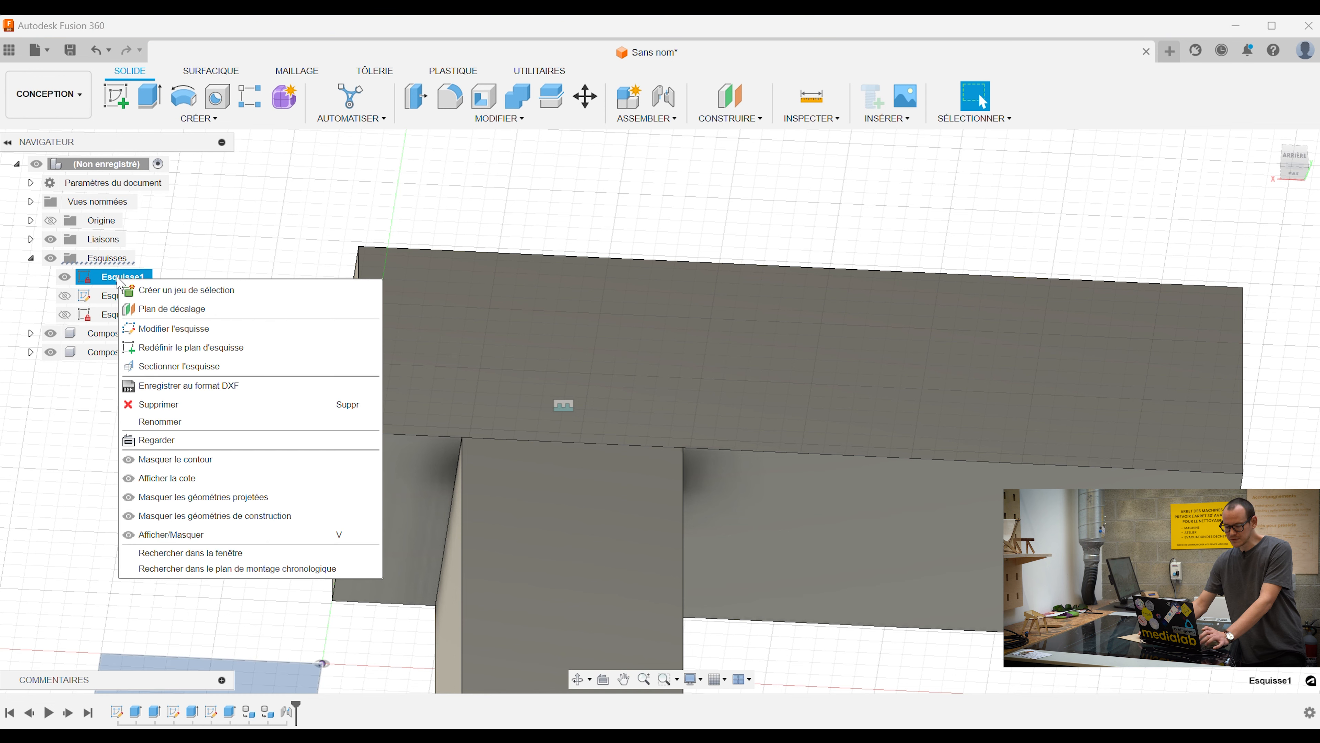
click(156, 329)
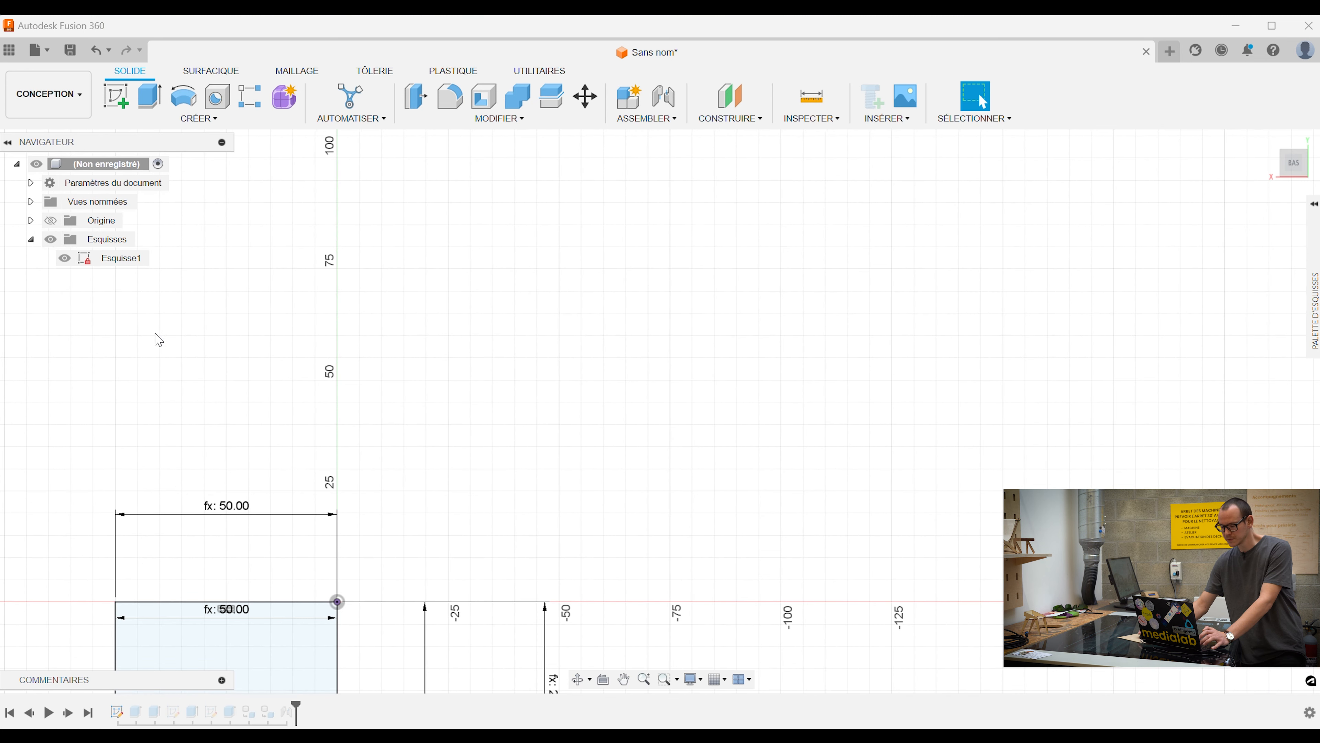
click(368, 124)
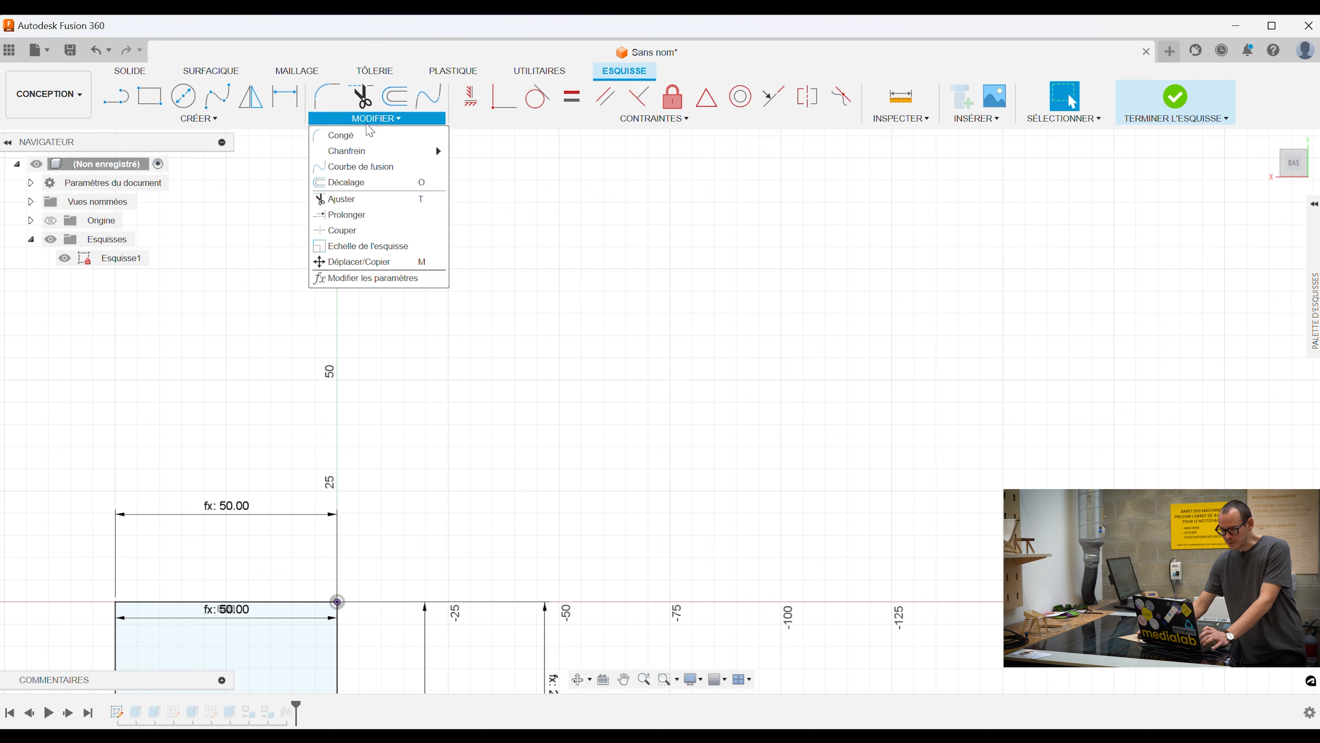
click(385, 277)
click(549, 342)
double_click(549, 342)
text(90)
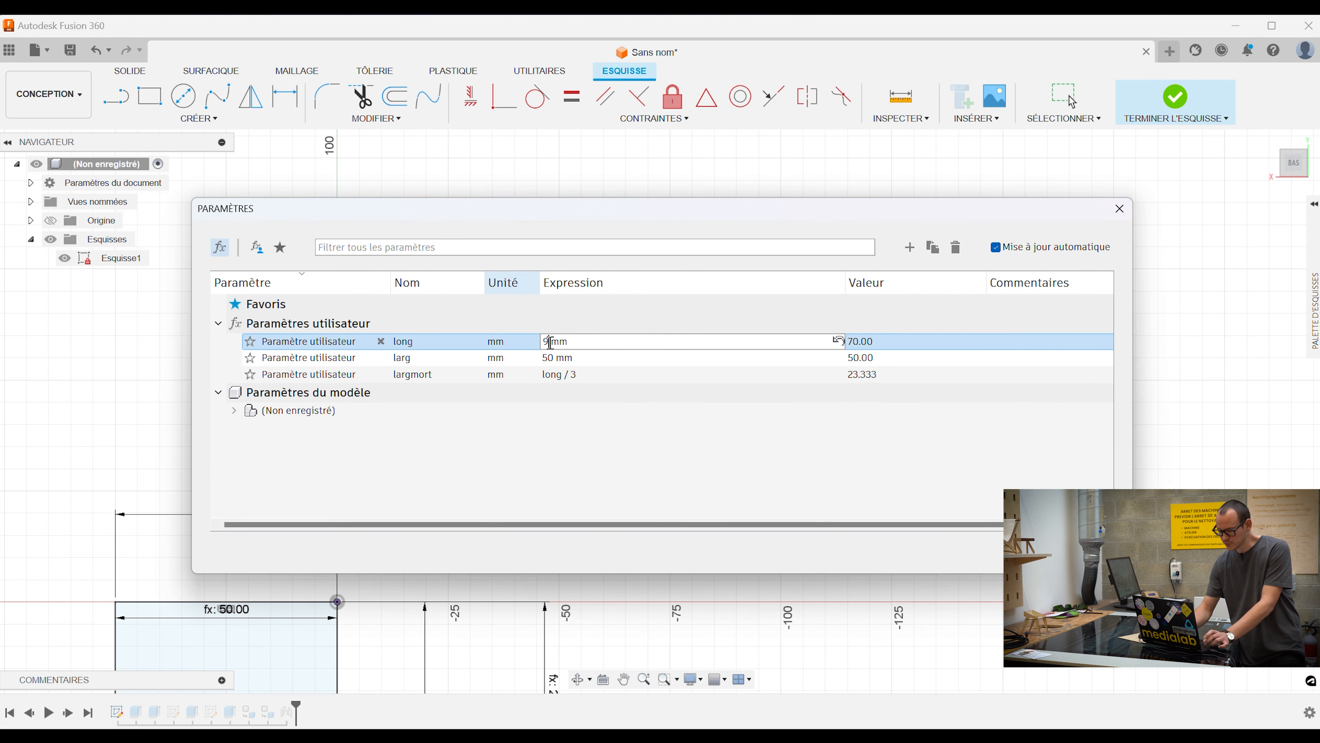
key(Return)
text(70)
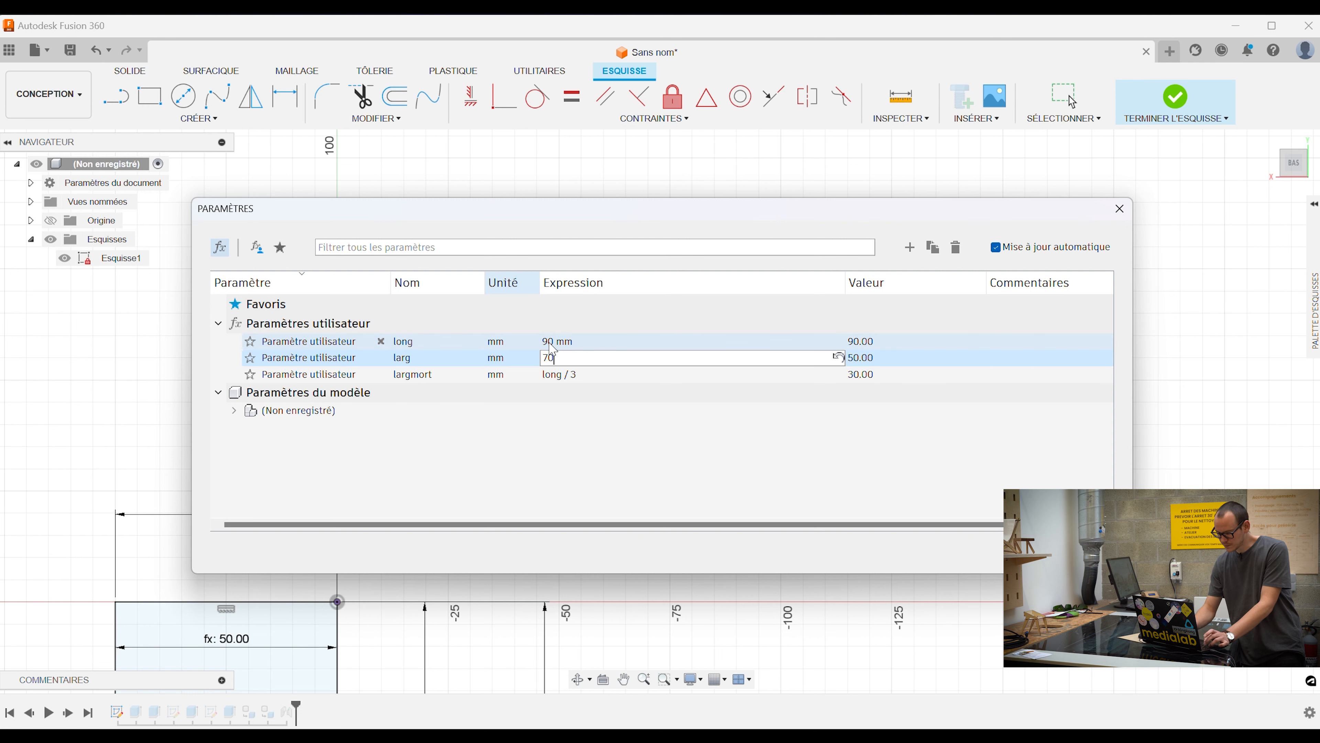
key(Return)
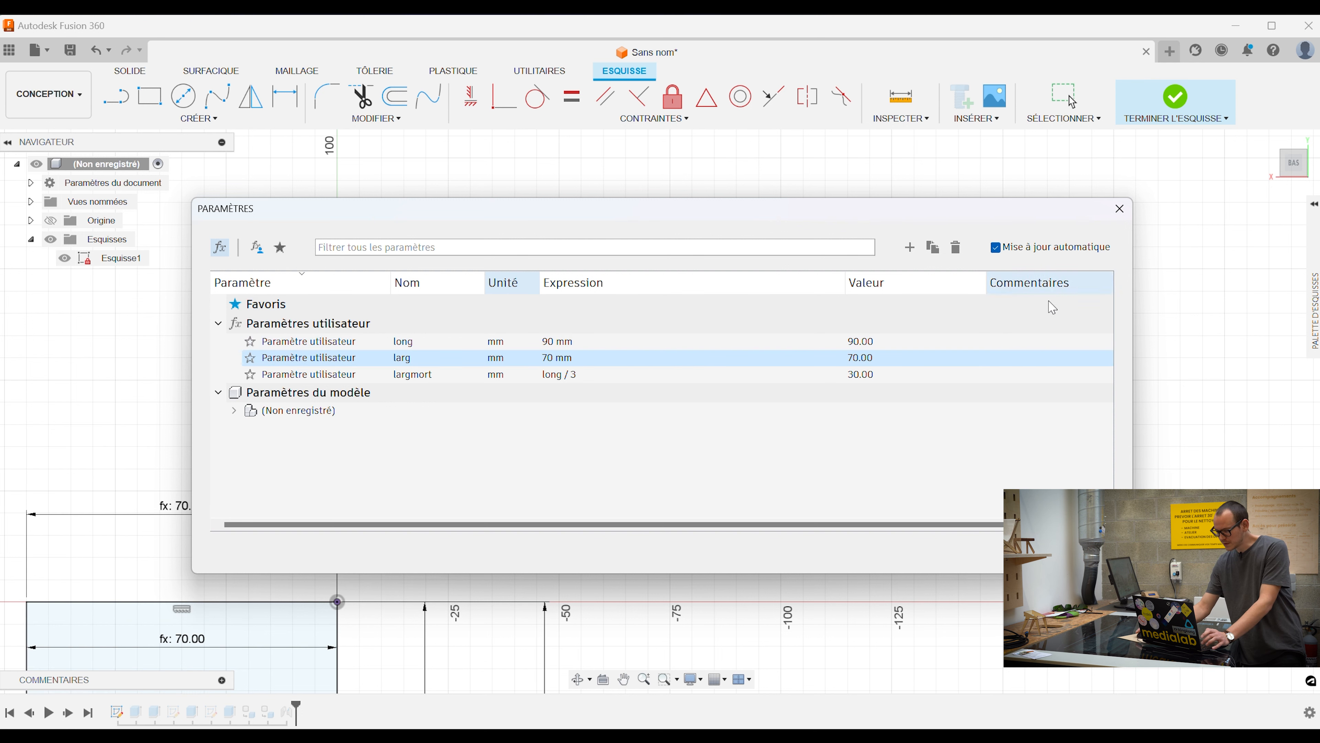
click(1119, 209)
click(1194, 87)
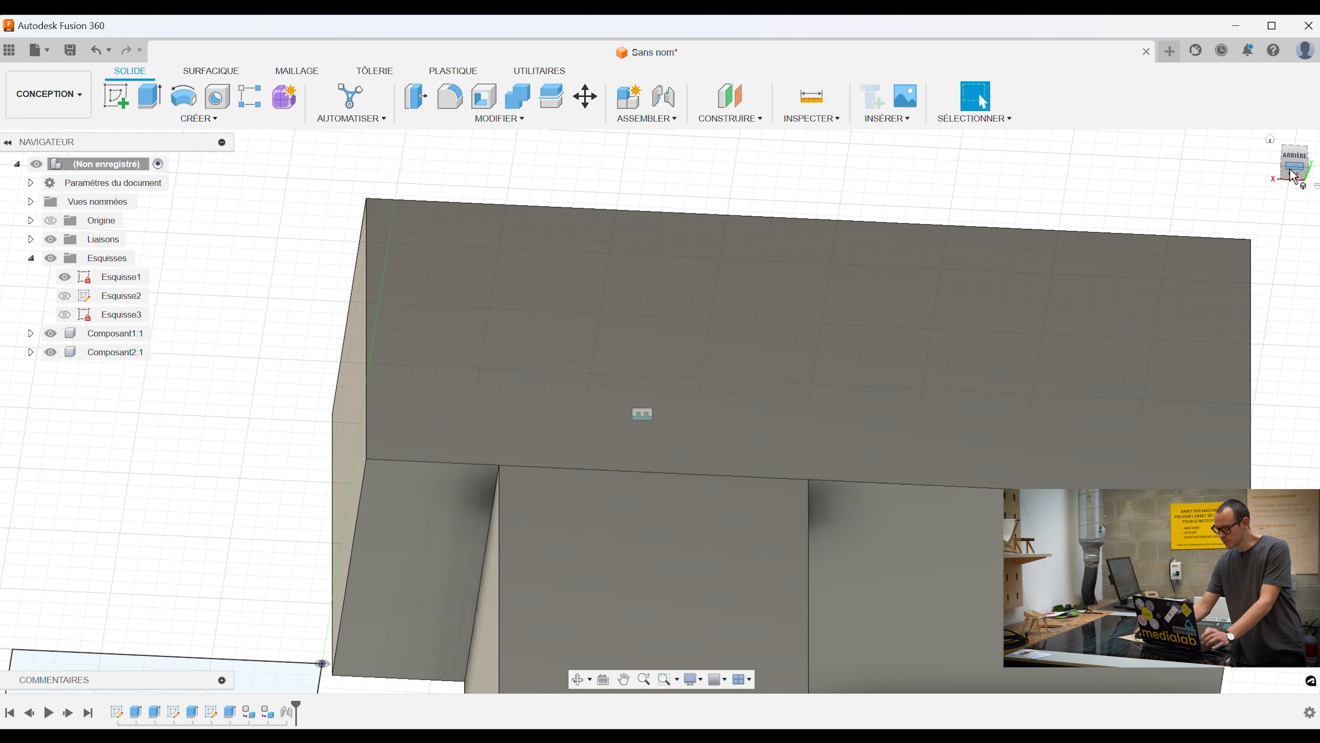
Check the lengths of two adjacent edges on the tenon piece's end face and examine the assembled joint from several angles.
mouse_move(1294, 174)
mouse_down()
mouse_move(1268, 136)
mouse_move(1284, 154)
mouse_up()
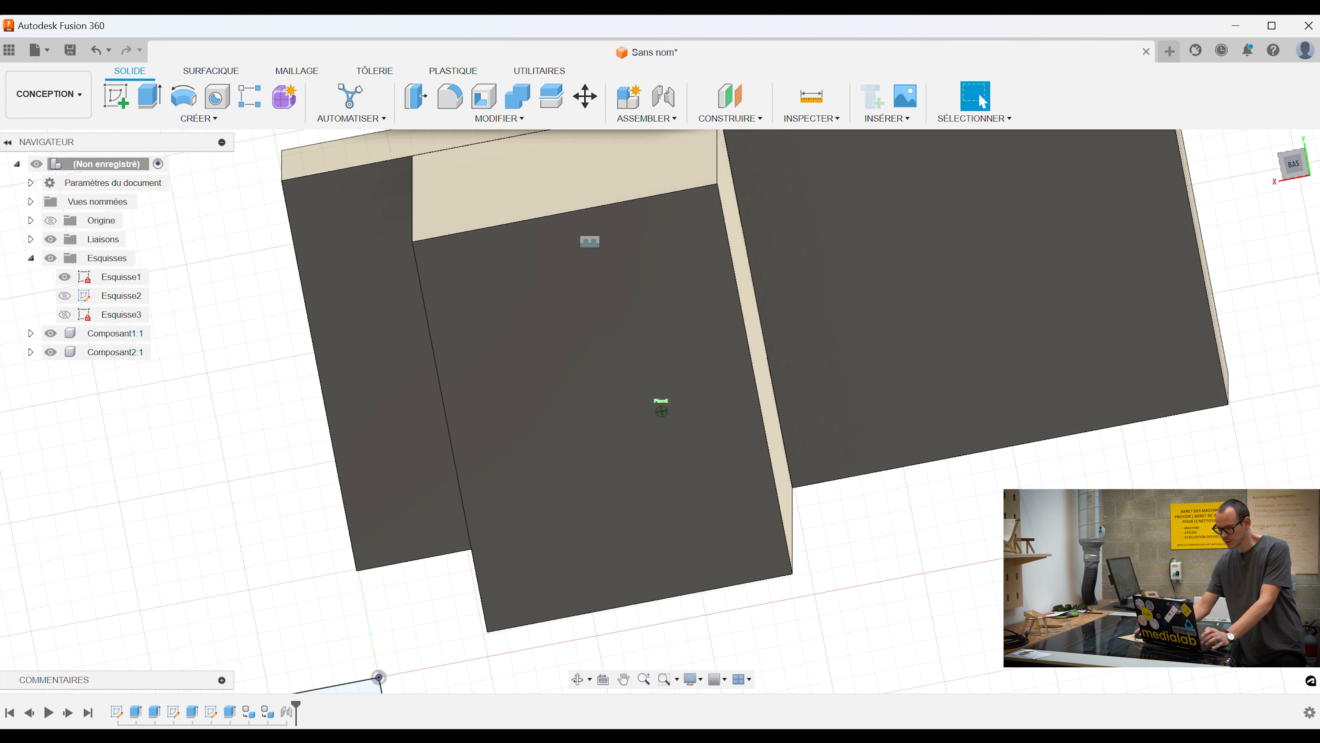
click(615, 203)
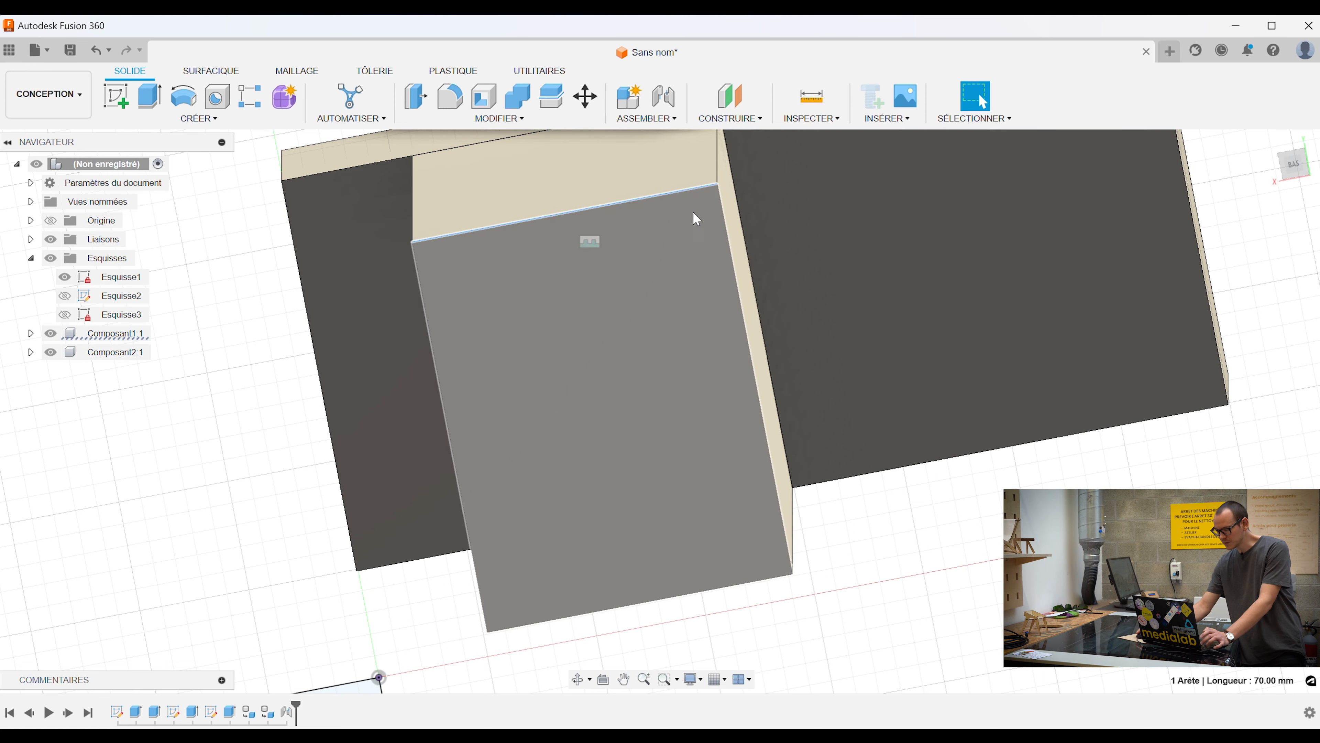
click(722, 224)
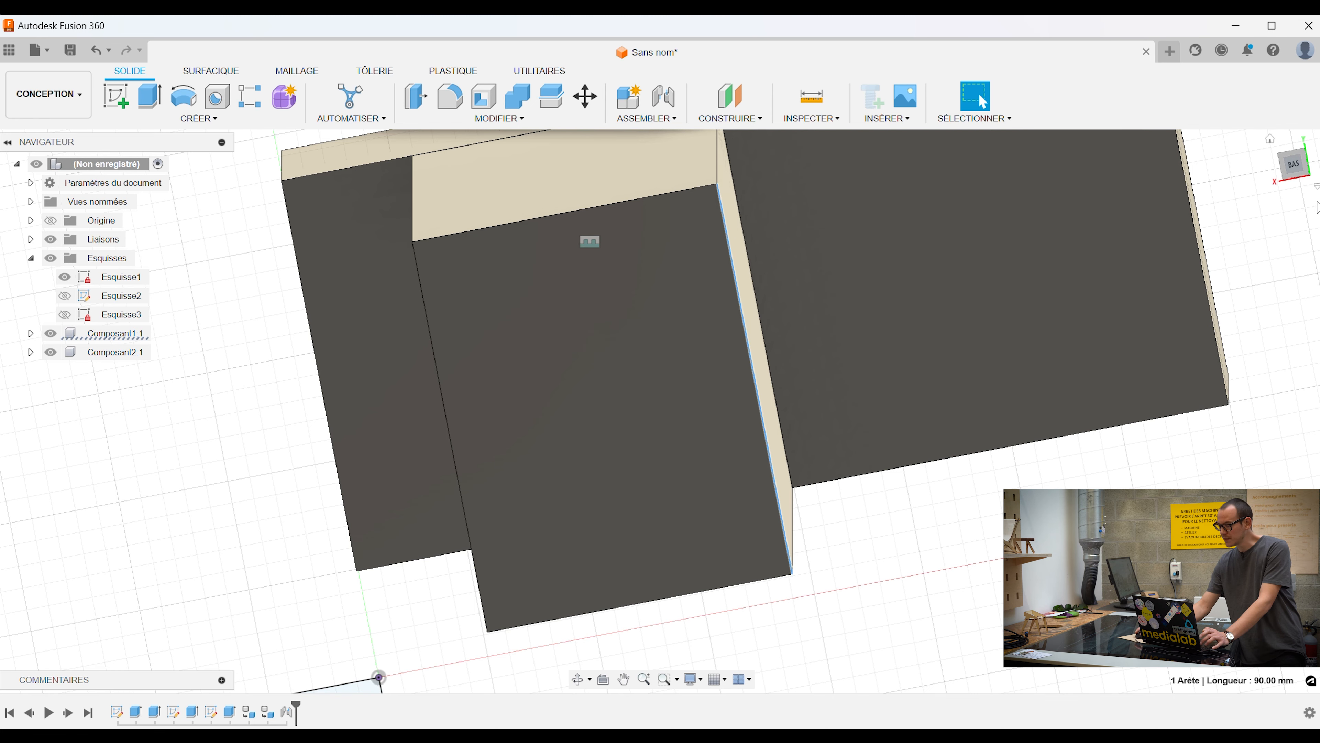
drag(1289, 174, 1287, 143)
scroll(1138, 371, down, 4)
scroll(1137, 371, down, 2)
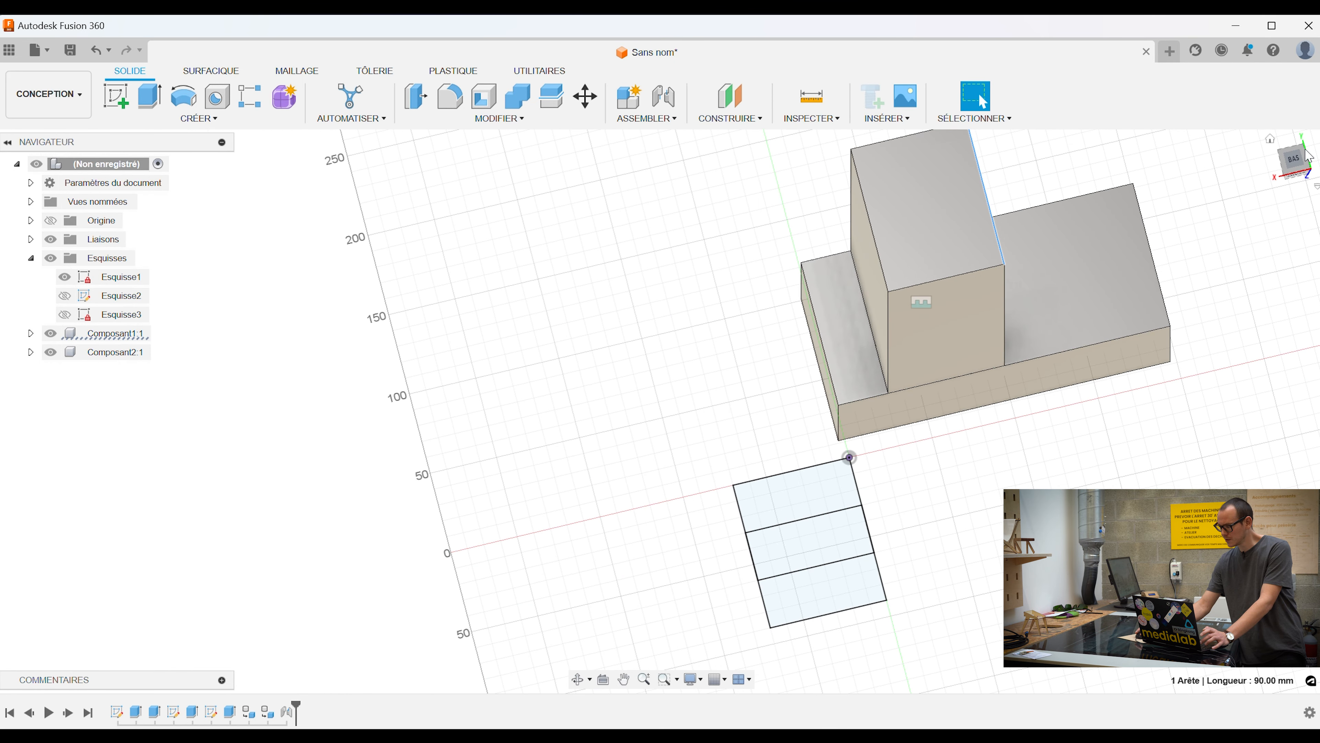
drag(1297, 162, 1279, 147)
click(1284, 151)
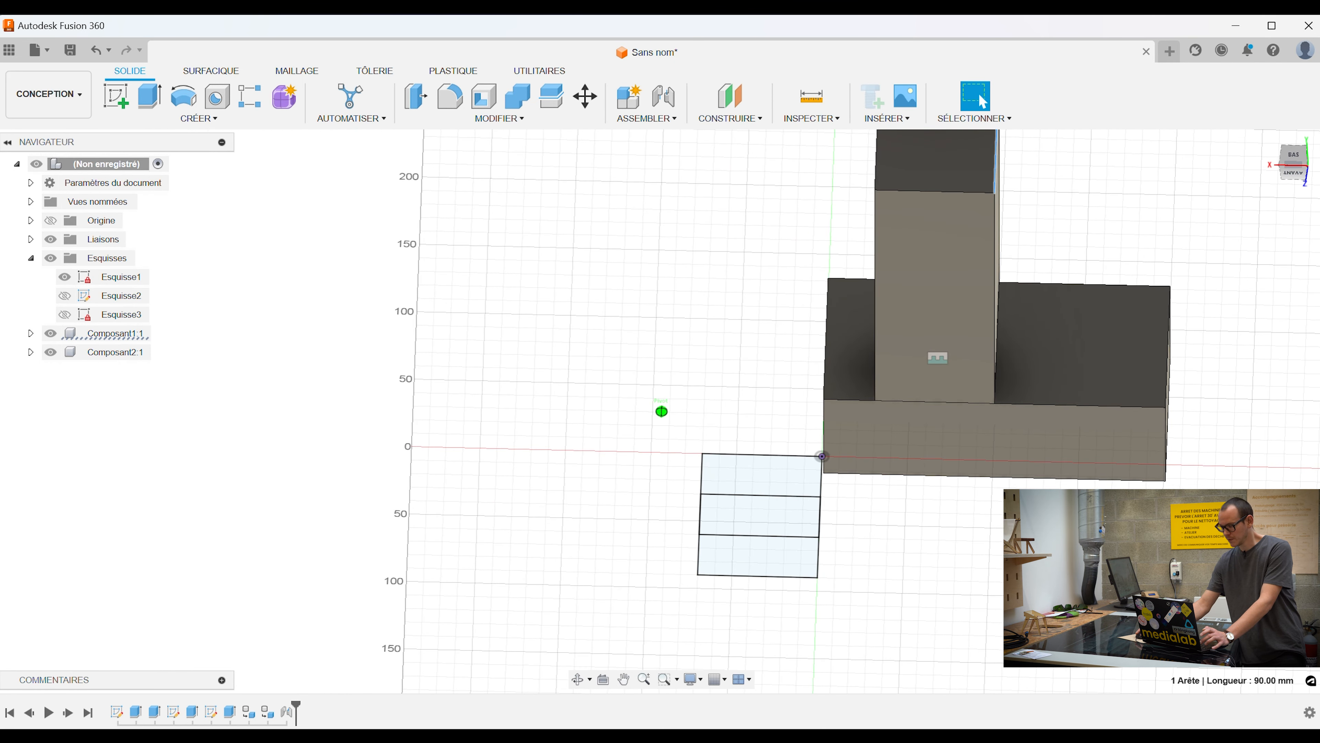